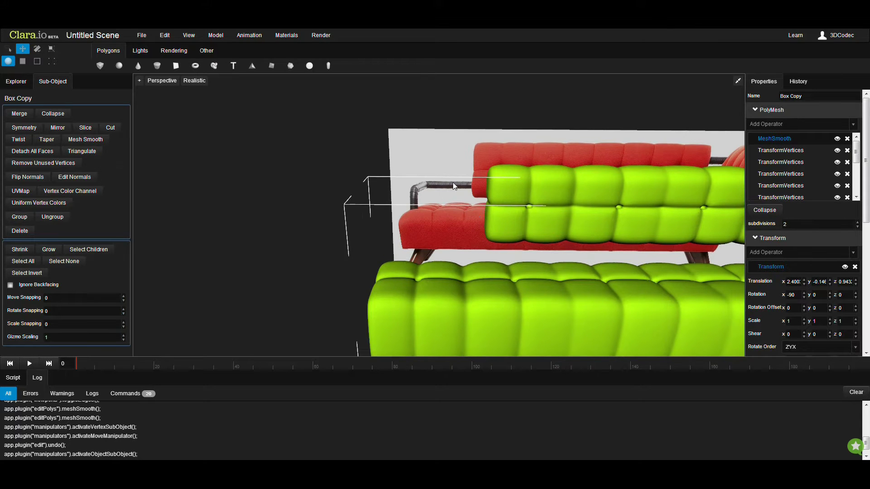
Switch from the maximized perspective view to the four-viewport layout and create a default box
{"action": "scroll", "coordinate": [621, 190], "scroll_direction": "down", "scroll_amount": 5}
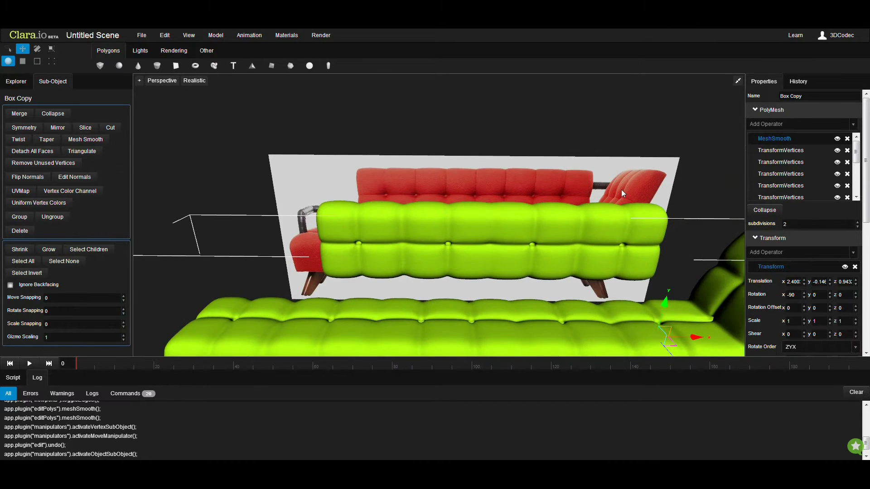
{"action": "middle_click_drag", "start_coordinate": [478, 222], "coordinate": [576, 194]}
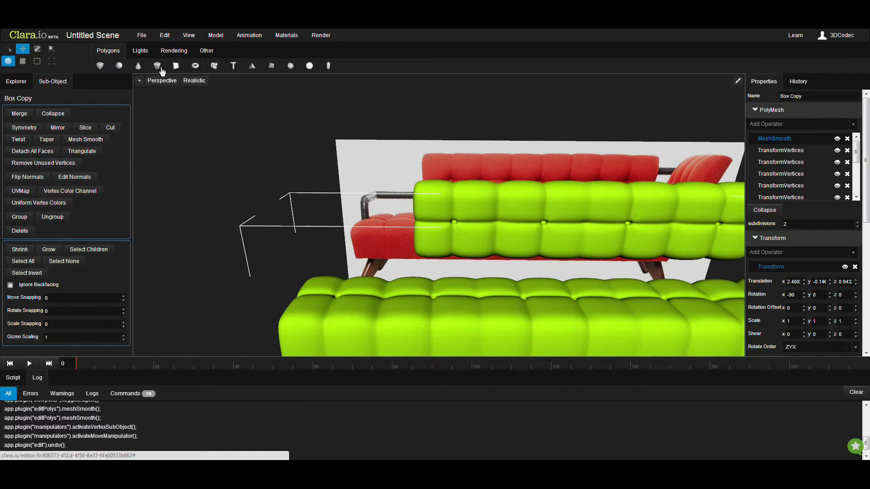
{"action": "key", "text": "1"}
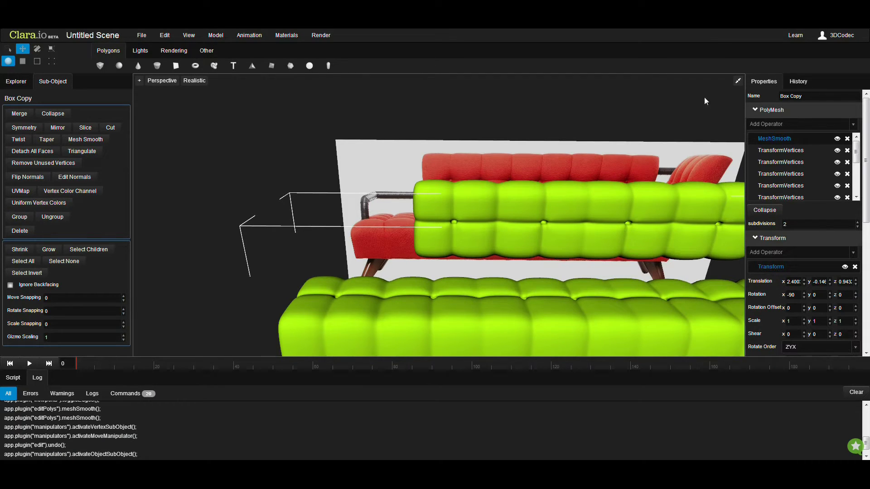
{"action": "left_click", "coordinate": [738, 82]}
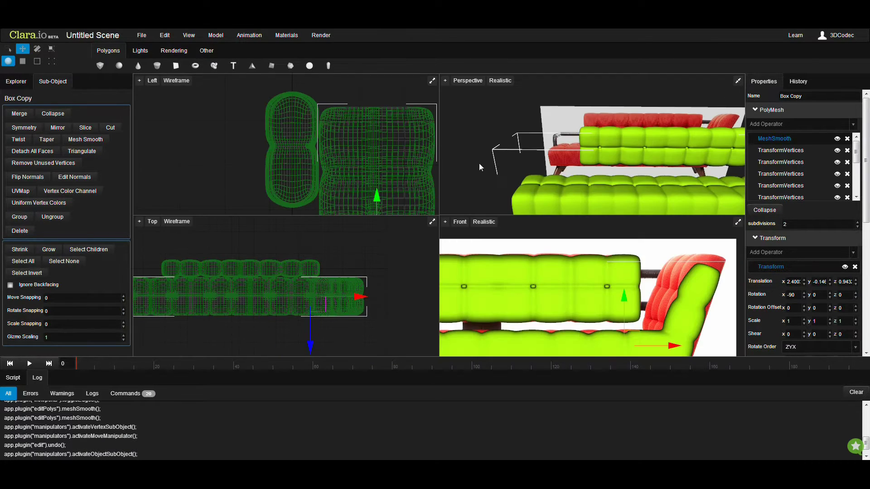
{"action": "middle_click_drag", "start_coordinate": [487, 168], "coordinate": [479, 157]}
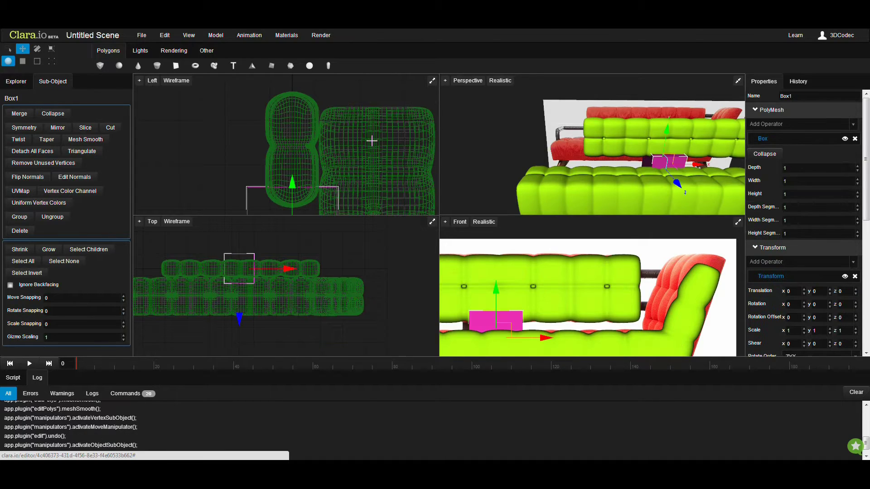
Hide the two green cushion objects, leaving the new box and the sofa reference image
{"action": "left_click", "coordinate": [624, 134]}
{"action": "left_click", "coordinate": [613, 189], "text": "ctrl"}
{"action": "right_click", "coordinate": [603, 189]}
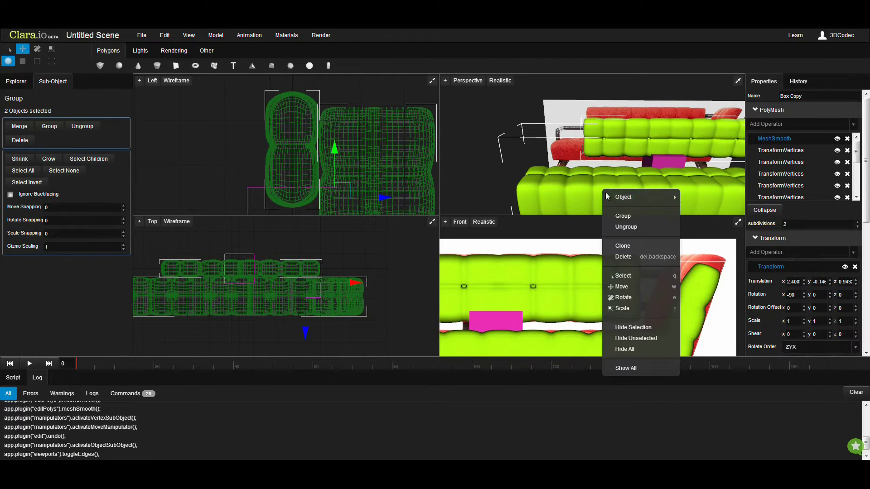
{"action": "left_click", "coordinate": [631, 327]}
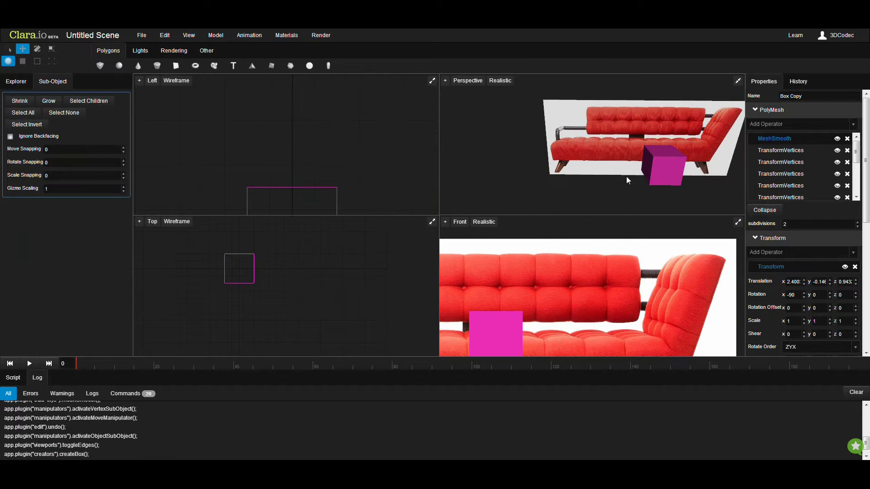
Move the box in the front view to above the straight armrest end of the sofa, about X -2.96, Y 1.31
{"action": "middle_click_drag", "start_coordinate": [626, 181], "coordinate": [573, 187]}
{"action": "left_click", "coordinate": [619, 166]}
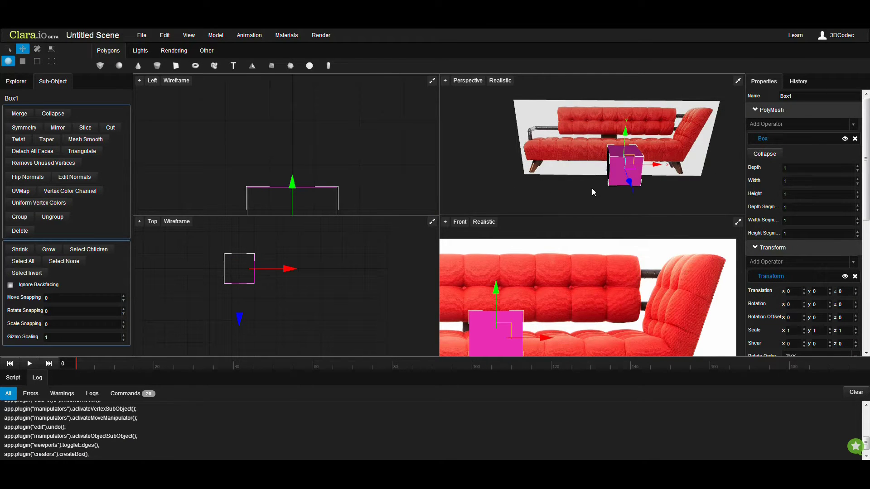
{"action": "middle_click_drag", "start_coordinate": [538, 306], "coordinate": [591, 281]}
{"action": "scroll", "coordinate": [591, 281], "scroll_direction": "down", "scroll_amount": 3}
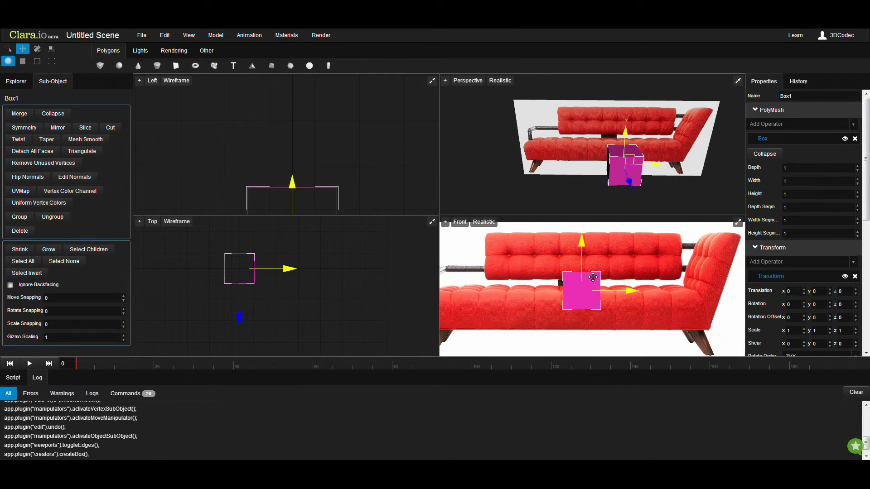
{"action": "left_click_drag", "start_coordinate": [593, 277], "coordinate": [484, 229]}
{"action": "middle_click_drag", "start_coordinate": [499, 280], "coordinate": [617, 285]}
{"action": "scroll", "coordinate": [555, 294], "scroll_direction": "up", "scroll_amount": 3}
{"action": "scroll", "coordinate": [567, 296], "scroll_direction": "down", "scroll_amount": 2}
Change the box's default material color to golden brown #ad7a16
{"action": "scroll", "coordinate": [834, 311], "scroll_direction": "down", "scroll_amount": 5}
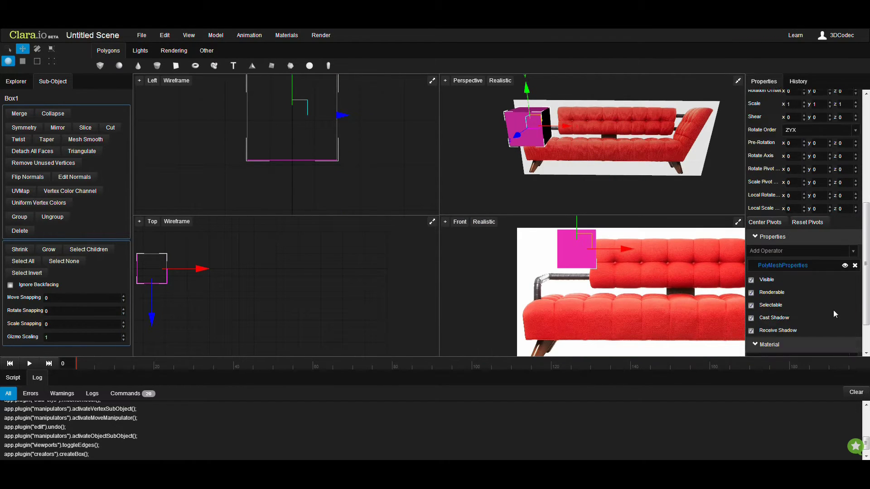
{"action": "scroll", "coordinate": [835, 314], "scroll_direction": "down", "scroll_amount": 2}
{"action": "left_click", "coordinate": [797, 339]}
{"action": "left_click_drag", "start_coordinate": [811, 356], "coordinate": [834, 386]}
{"action": "mouse_move", "coordinate": [620, 272]}
{"action": "middle_mouse_down"}
{"action": "mouse_move", "coordinate": [625, 281]}
{"action": "mouse_move", "coordinate": [616, 289]}
{"action": "middle_mouse_up"}
{"action": "key", "text": "h"}
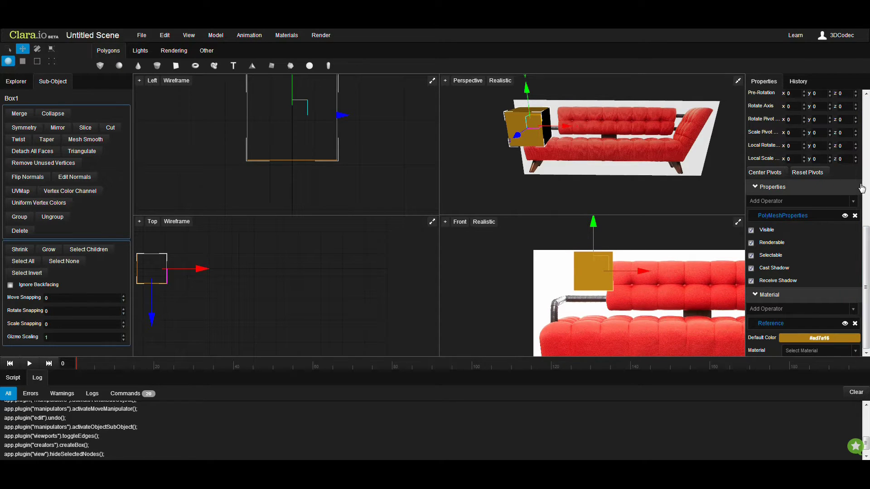
Set the box's depth to 0.6, width to 1.4 and height to 0.2
{"action": "scroll", "coordinate": [863, 187], "scroll_direction": "up", "scroll_amount": 8}
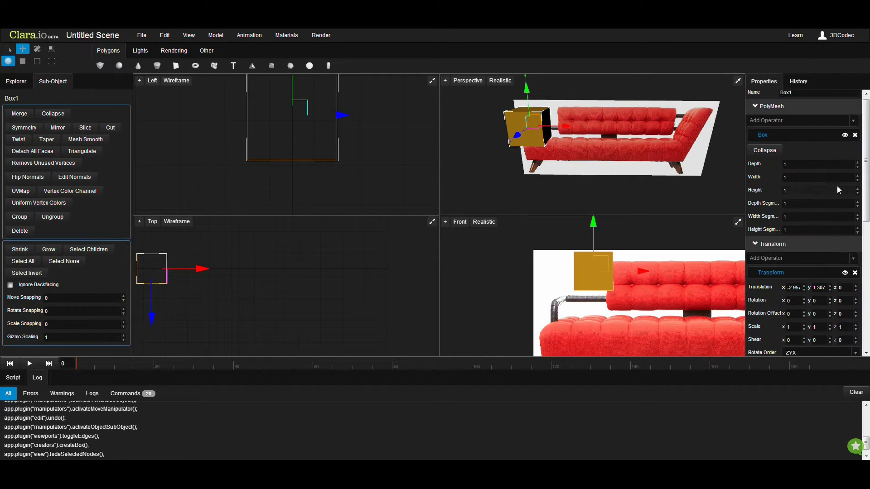
{"action": "left_click", "coordinate": [858, 166]}
{"action": "left_click", "coordinate": [857, 166]}
{"action": "left_click", "coordinate": [857, 167]}
{"action": "left_click", "coordinate": [858, 167]}
{"action": "left_click", "coordinate": [857, 180]}
{"action": "left_click", "coordinate": [857, 179]}
{"action": "left_click", "coordinate": [857, 180]}
{"action": "left_click", "coordinate": [857, 180]}
{"action": "left_click", "coordinate": [858, 193]}
{"action": "left_click", "coordinate": [857, 193]}
{"action": "left_click", "coordinate": [857, 193]}
{"action": "left_click", "coordinate": [858, 193]}
{"action": "left_click", "coordinate": [857, 193]}
{"action": "left_click", "coordinate": [857, 193]}
{"action": "left_click", "coordinate": [857, 193]}
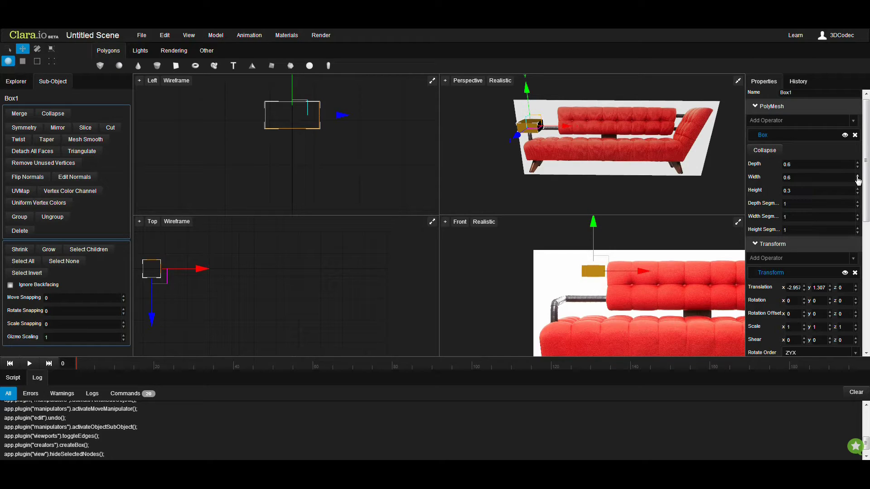
{"action": "left_click_drag", "start_coordinate": [858, 181], "coordinate": [858, 175]}
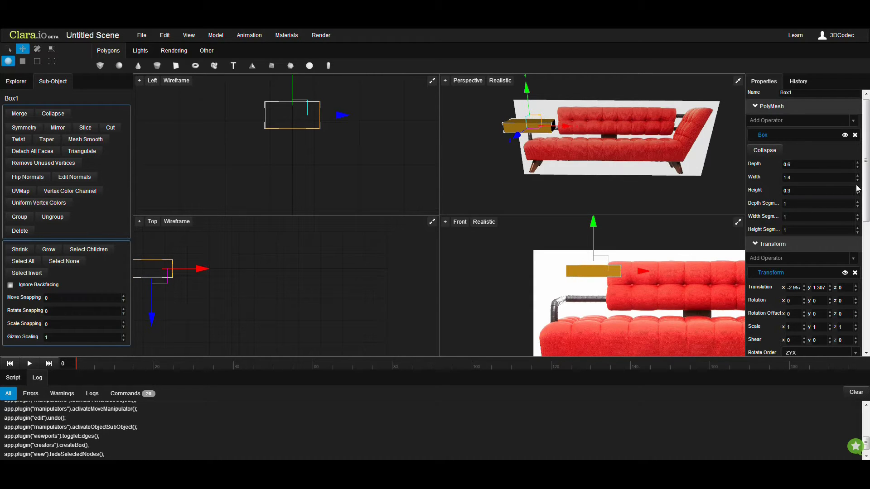
{"action": "left_click", "coordinate": [858, 193]}
{"action": "mouse_move", "coordinate": [646, 161]}
{"action": "middle_mouse_down"}
{"action": "mouse_move", "coordinate": [586, 159]}
{"action": "mouse_move", "coordinate": [551, 145]}
{"action": "mouse_move", "coordinate": [557, 158]}
{"action": "mouse_move", "coordinate": [653, 160]}
{"action": "middle_mouse_up"}
Set the box's depth to 0.2 to match its height
{"action": "left_click_drag", "start_coordinate": [797, 191], "coordinate": [762, 194]}
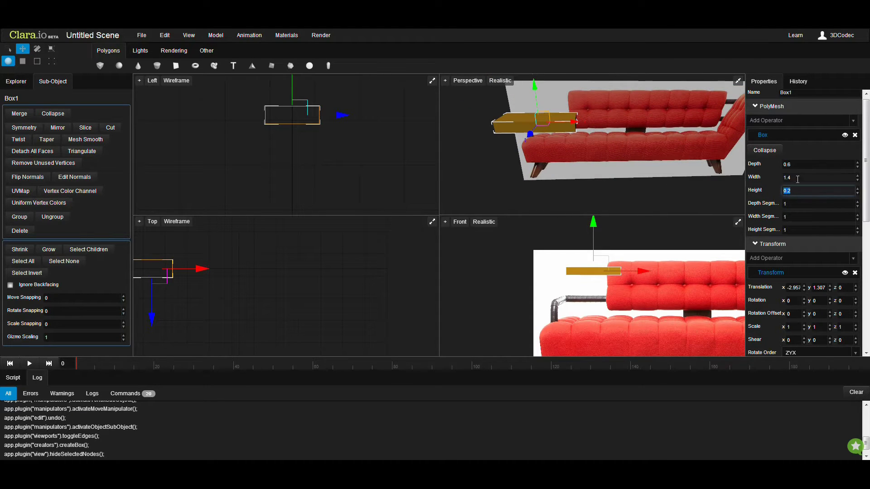
{"action": "left_click_drag", "start_coordinate": [807, 164], "coordinate": [783, 165]}
{"action": "right_click", "coordinate": [798, 165]}
{"action": "left_click", "coordinate": [802, 212]}
{"action": "key", "text": "BackSpace"}
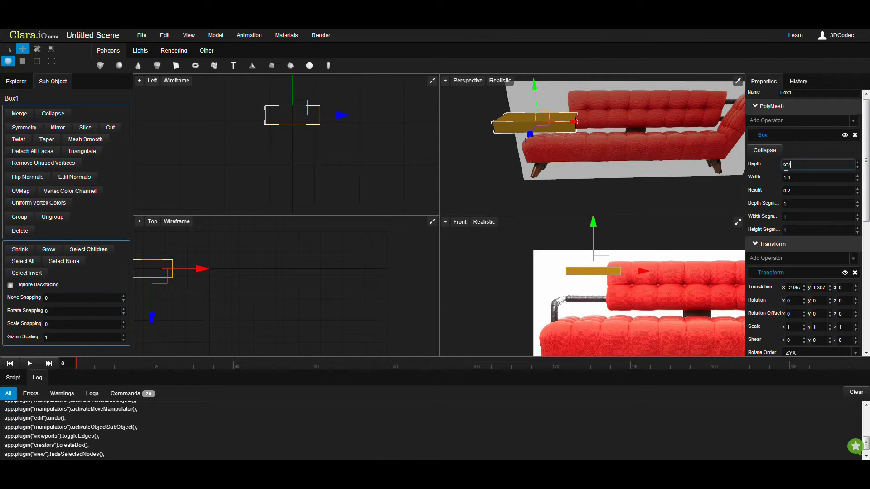
{"action": "type", "text": "0.2"}
{"action": "key", "text": "Return"}
{"action": "mouse_move", "coordinate": [531, 168]}
{"action": "middle_mouse_down"}
{"action": "mouse_move", "coordinate": [570, 155]}
{"action": "mouse_move", "coordinate": [617, 156]}
{"action": "mouse_move", "coordinate": [543, 159]}
{"action": "middle_mouse_up"}
{"action": "right_click_drag", "start_coordinate": [543, 159], "coordinate": [481, 145]}
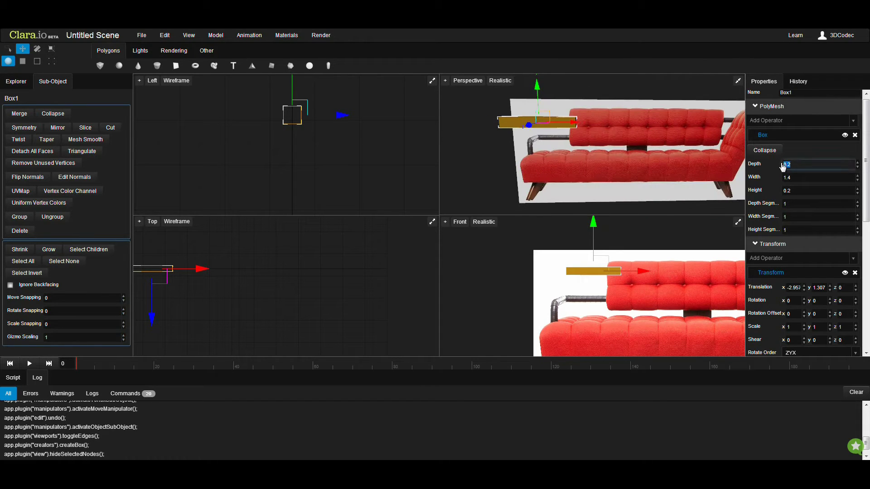
{"action": "right_click_drag", "start_coordinate": [537, 151], "coordinate": [566, 146]}
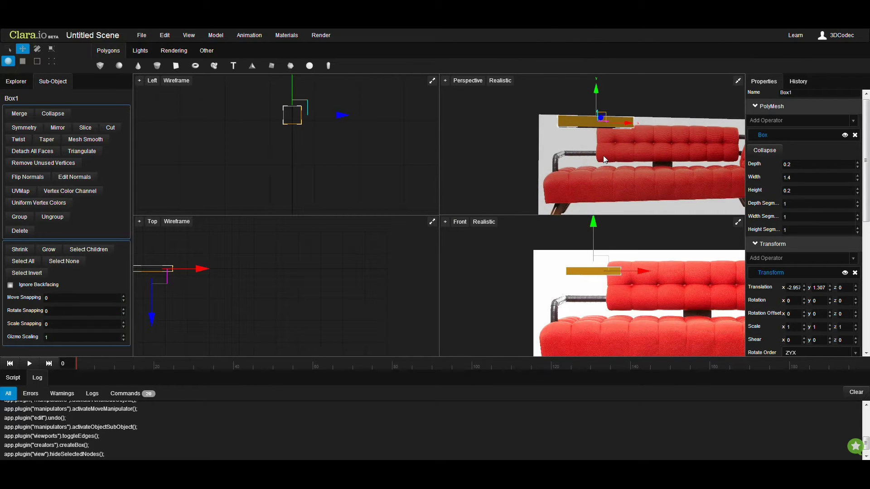
Divide the box into 5 width segments and show edges in the perspective viewport
{"action": "double_click", "coordinate": [787, 165]}
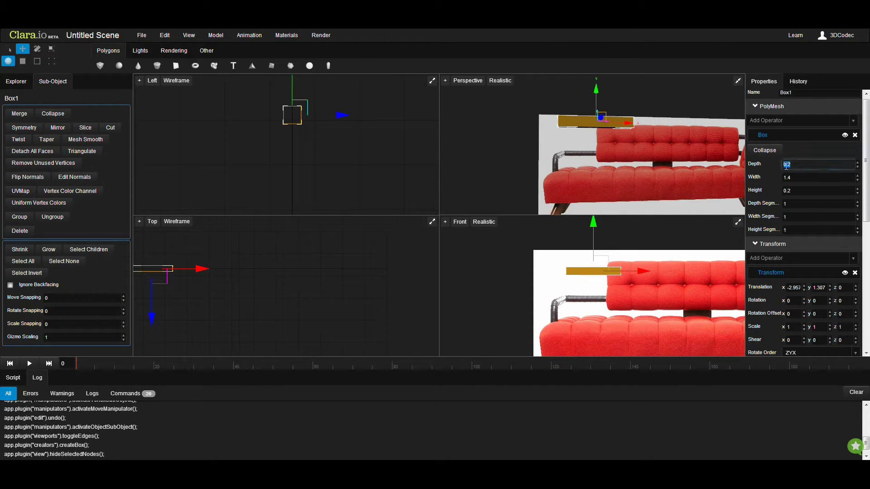
{"action": "double_click", "coordinate": [791, 207]}
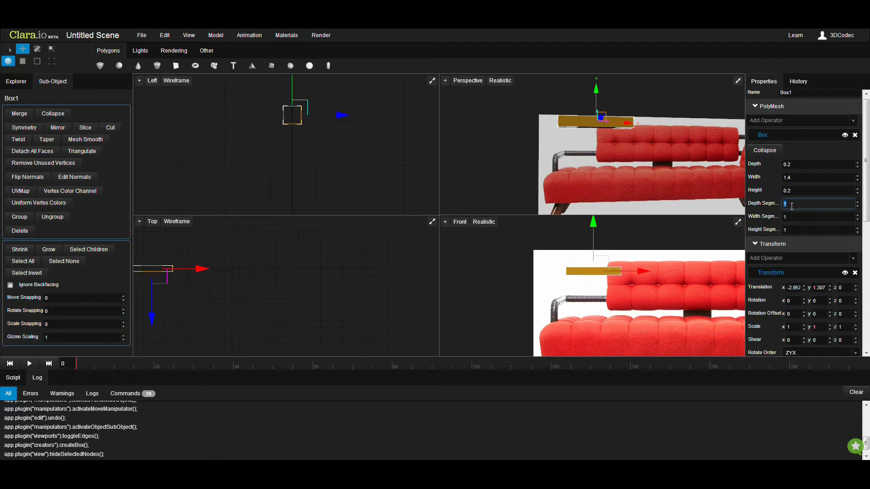
{"action": "double_click", "coordinate": [792, 217]}
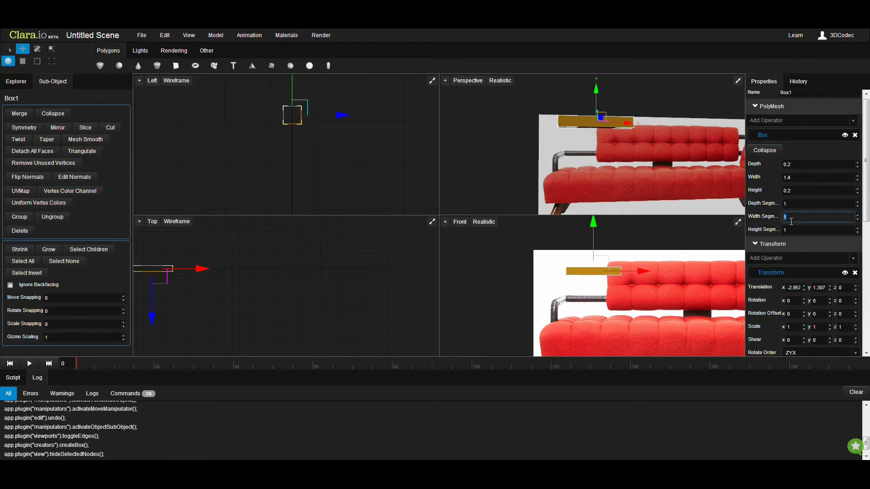
{"action": "type", "text": "5"}
{"action": "key", "text": "Return"}
{"action": "left_click", "coordinate": [500, 81]}
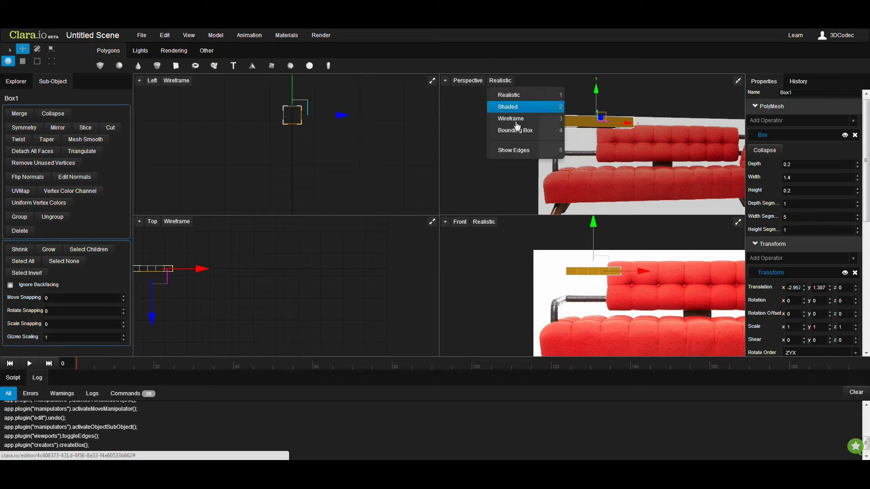
{"action": "left_click", "coordinate": [510, 149]}
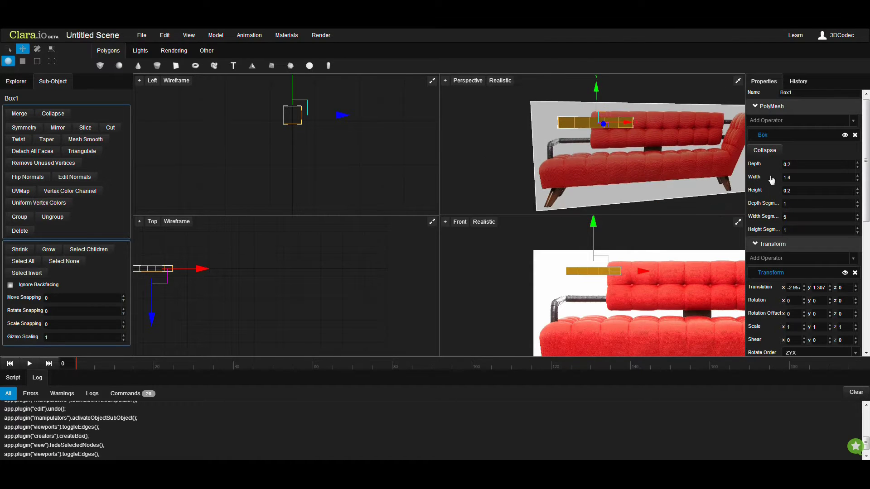
Maximize the perspective viewport and set the box's width segments to 6
{"action": "left_click", "coordinate": [739, 81]}
{"action": "scroll", "coordinate": [518, 186], "scroll_direction": "up", "scroll_amount": 3}
{"action": "scroll", "coordinate": [518, 222], "scroll_direction": "down", "scroll_amount": 2}
{"action": "middle_click_drag", "start_coordinate": [520, 234], "coordinate": [504, 247]}
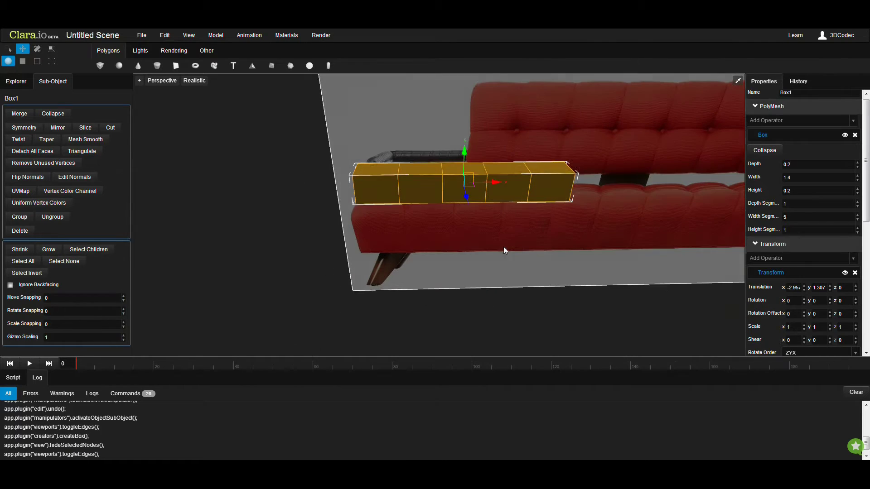
{"action": "left_click", "coordinate": [858, 215]}
Add a MeshSmooth operator to the box
{"action": "middle_click_drag", "start_coordinate": [542, 214], "coordinate": [559, 218]}
{"action": "right_click_drag", "start_coordinate": [473, 229], "coordinate": [571, 204]}
{"action": "left_click", "coordinate": [759, 121]}
{"action": "type", "text": "mesh"}
{"action": "key", "text": "Down"}
{"action": "key", "text": "Return"}
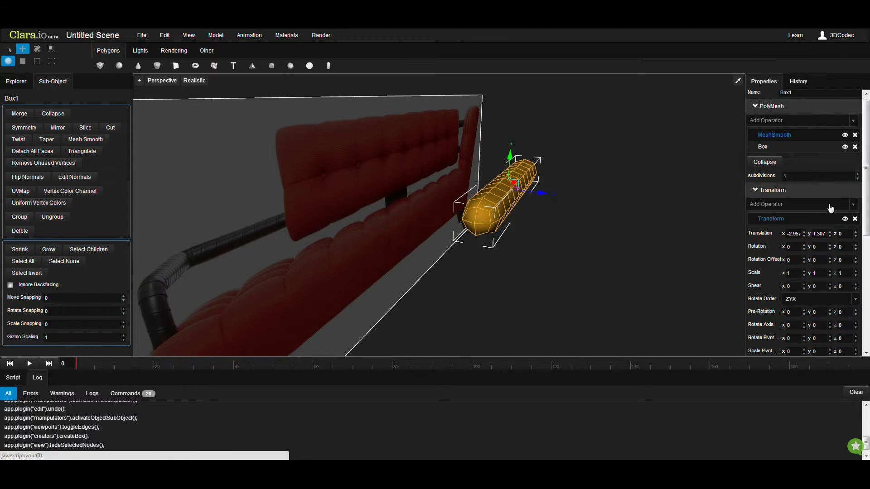
Try higher smoothing levels on the box, settle on 2 subdivisions, and hide the edge display
{"action": "key", "text": "F4"}
{"action": "left_click", "coordinate": [857, 174]}
{"action": "left_click", "coordinate": [858, 175]}
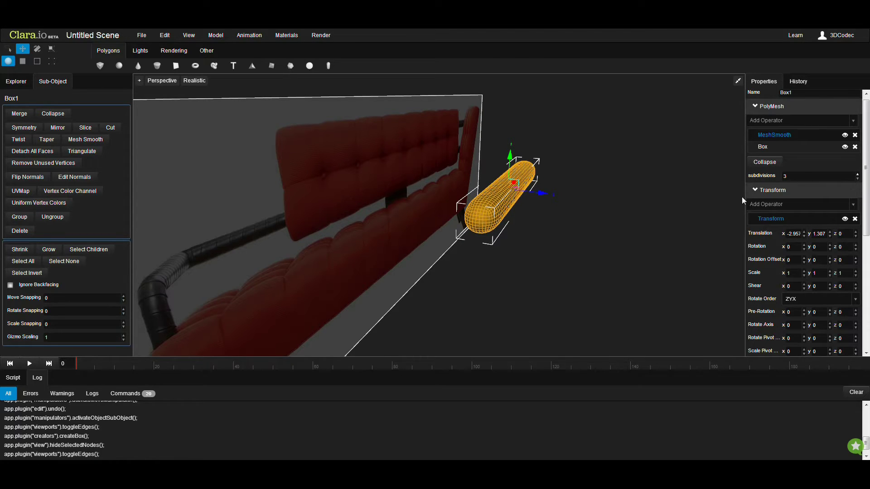
{"action": "left_click", "coordinate": [858, 174]}
{"action": "left_click", "coordinate": [857, 178]}
{"action": "left_click", "coordinate": [858, 178]}
{"action": "middle_click_drag", "start_coordinate": [514, 229], "coordinate": [438, 235]}
{"action": "key", "text": "F4"}
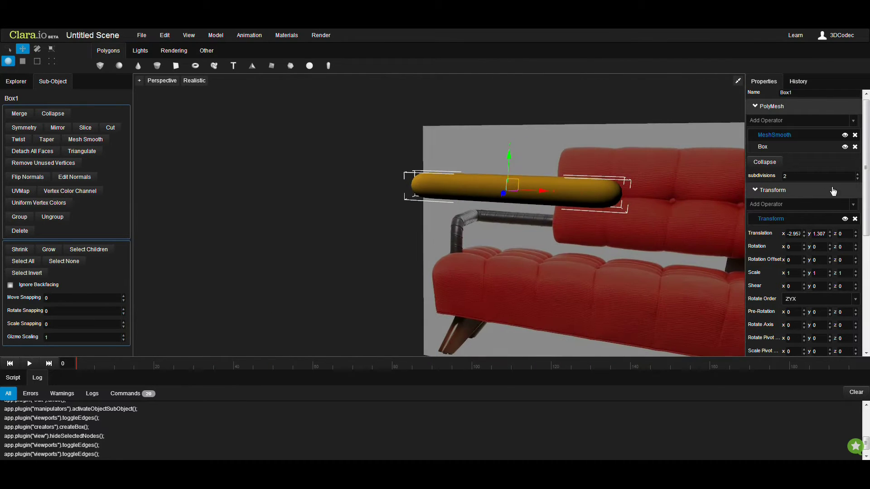
Remove the MeshSmooth operator from the box, show its edges again, and restore the four-viewport layout
{"action": "left_click", "coordinate": [855, 135]}
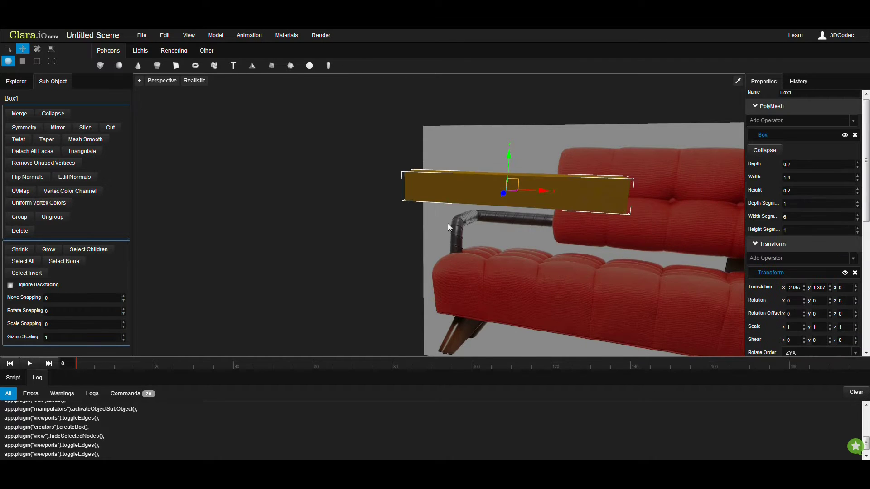
{"action": "middle_click_drag", "start_coordinate": [474, 221], "coordinate": [582, 224]}
{"action": "key", "text": "F4"}
{"action": "left_click", "coordinate": [738, 82]}
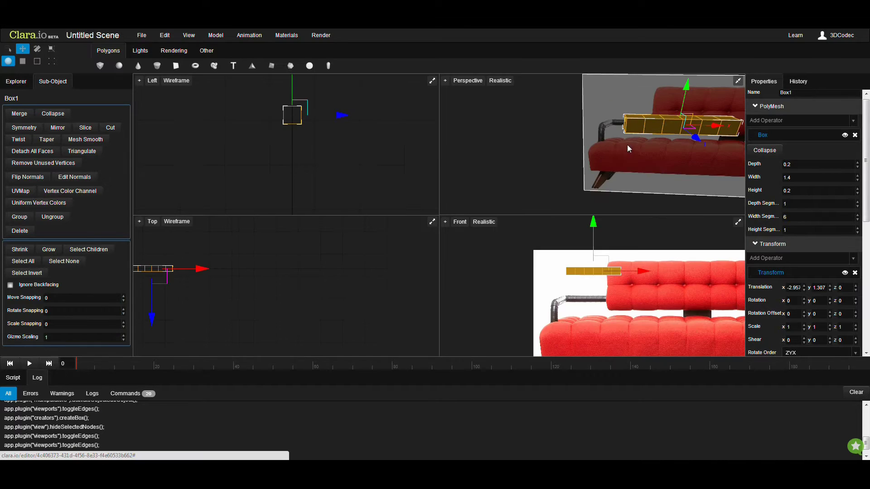
Move the box over the gap between the backrest and the slanted armrest cushion, about X 2.87, Y 1.20
{"action": "middle_click_drag", "start_coordinate": [590, 308], "coordinate": [588, 302]}
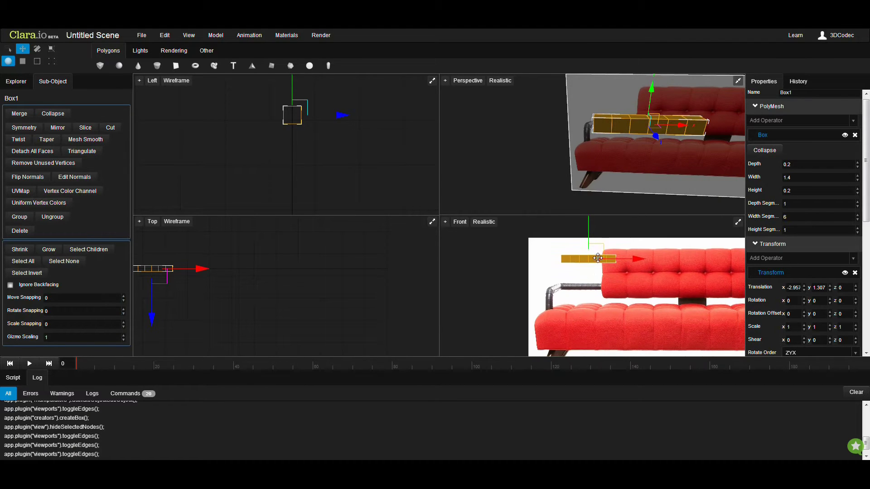
{"action": "left_click_drag", "start_coordinate": [602, 246], "coordinate": [598, 254]}
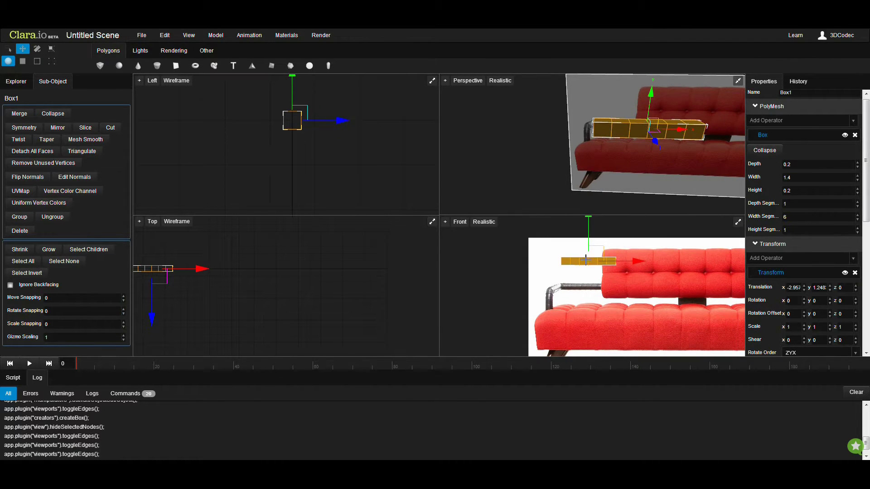
{"action": "right_click", "coordinate": [588, 263]}
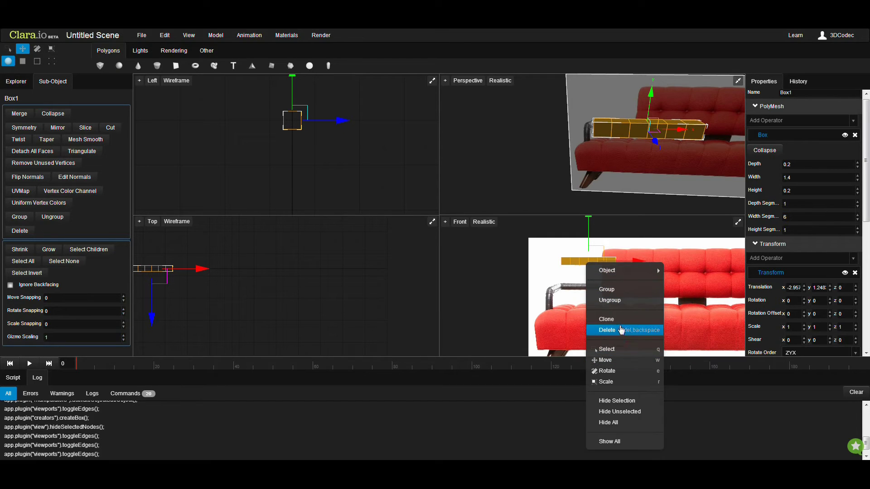
{"action": "mouse_move", "coordinate": [676, 316]}
{"action": "middle_mouse_down"}
{"action": "mouse_move", "coordinate": [558, 309]}
{"action": "mouse_move", "coordinate": [496, 293]}
{"action": "mouse_move", "coordinate": [615, 301]}
{"action": "middle_mouse_up"}
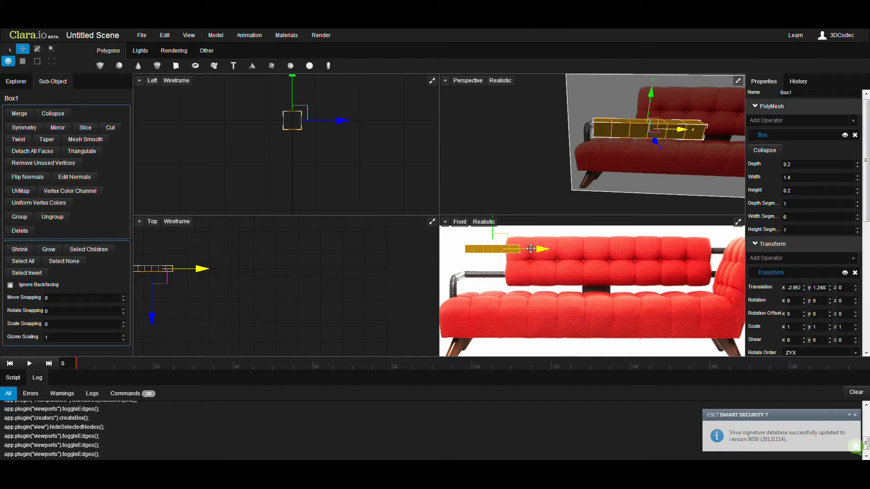
{"action": "left_click_drag", "start_coordinate": [531, 248], "coordinate": [697, 281]}
{"action": "middle_click_drag", "start_coordinate": [695, 282], "coordinate": [608, 285]}
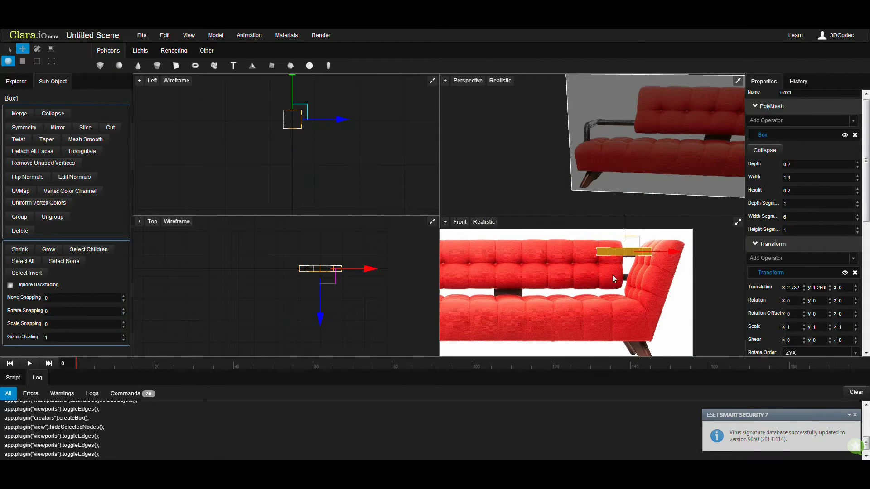
{"action": "left_click_drag", "start_coordinate": [639, 238], "coordinate": [645, 241]}
Set the box's width to 5 and shift it along X to about 1.70, over the sofa's backrest
{"action": "left_click", "coordinate": [801, 177]}
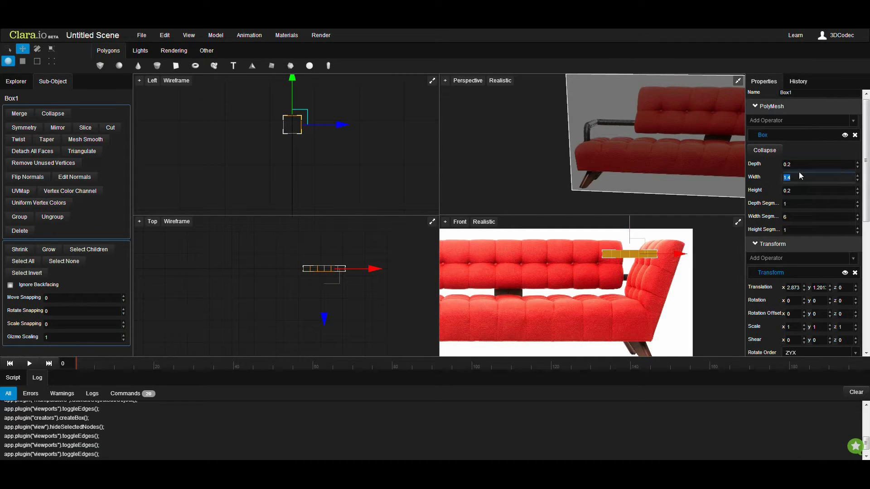
{"action": "type", "text": "5"}
{"action": "key", "text": "Return"}
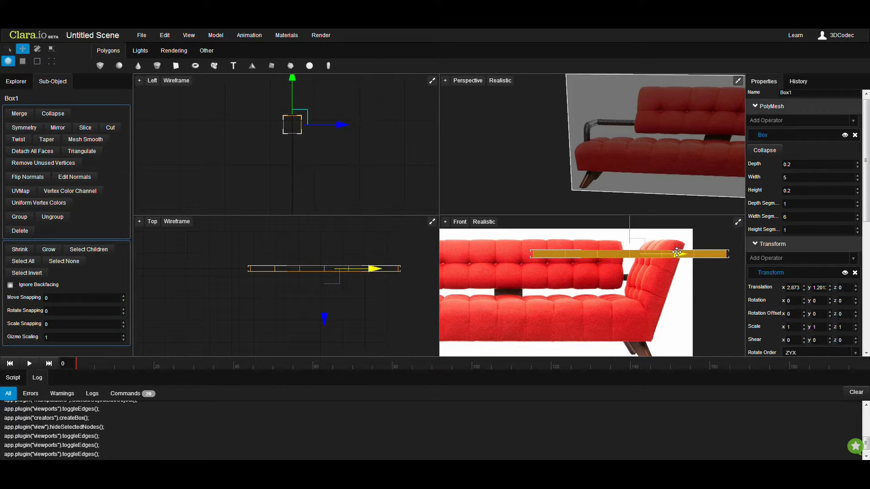
{"action": "left_click_drag", "start_coordinate": [672, 255], "coordinate": [624, 255]}
Try a width of 10 for the box against the full sofa reference
{"action": "left_click", "coordinate": [801, 177]}
{"action": "type", "text": "10"}
{"action": "key", "text": "Return"}
{"action": "middle_click_drag", "start_coordinate": [612, 311], "coordinate": [645, 295]}
{"action": "scroll", "coordinate": [645, 295], "scroll_direction": "down", "scroll_amount": 3}
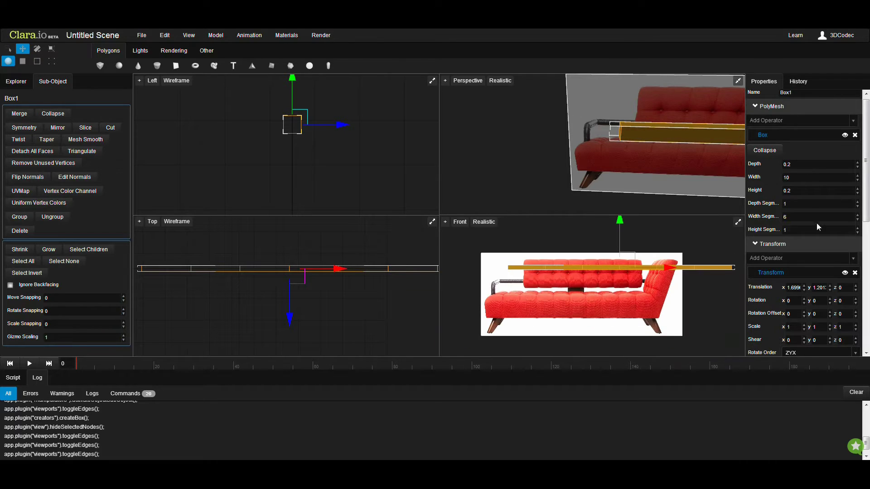
Try a width of 8 for the box and shift it along X to about 0.46
{"action": "left_click_drag", "start_coordinate": [857, 180], "coordinate": [857, 183]}
{"action": "left_click", "coordinate": [835, 177]}
{"action": "type", "text": "8"}
{"action": "key", "text": "Return"}
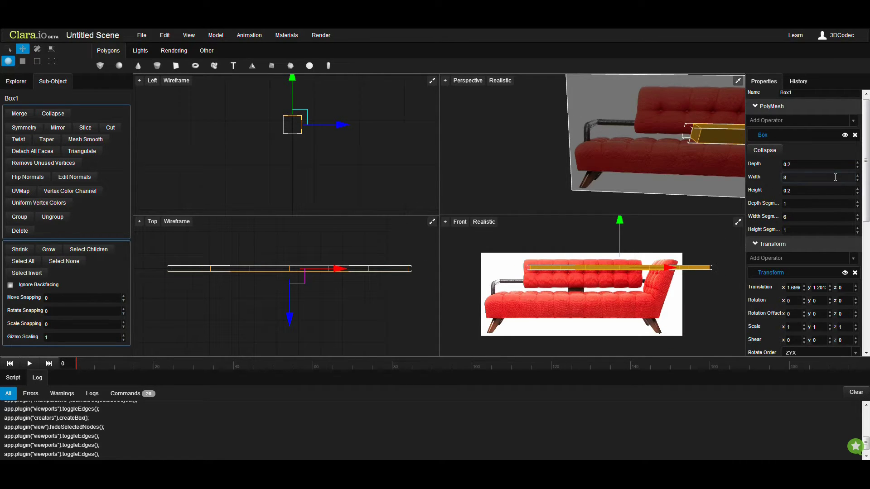
{"action": "left_click", "coordinate": [808, 176]}
{"action": "key", "text": "Return"}
{"action": "left_click_drag", "start_coordinate": [647, 269], "coordinate": [619, 269]}
Set the box's width to 5 and position it between backrest and slanted armrest at about X 1.40, Y 1.18
{"action": "left_click", "coordinate": [790, 178]}
{"action": "type", "text": "5"}
{"action": "key", "text": "Return"}
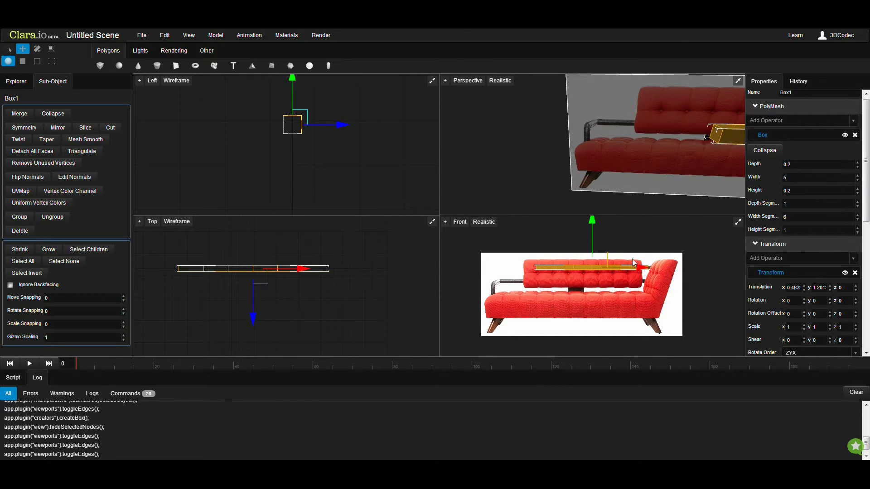
{"action": "left_click_drag", "start_coordinate": [630, 266], "coordinate": [651, 268]}
{"action": "left_click_drag", "start_coordinate": [613, 233], "coordinate": [614, 234]}
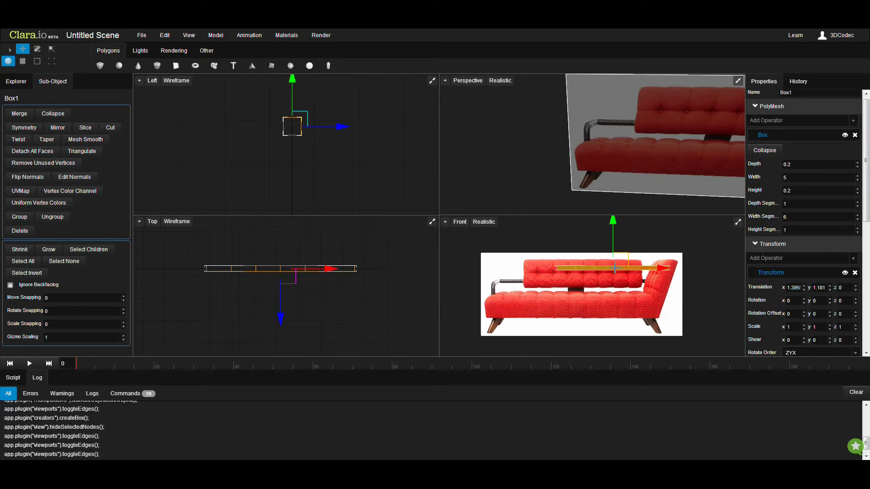
Clone the box as bar2 and lower the copy to about Y 0.37
{"action": "right_click", "coordinate": [605, 269]}
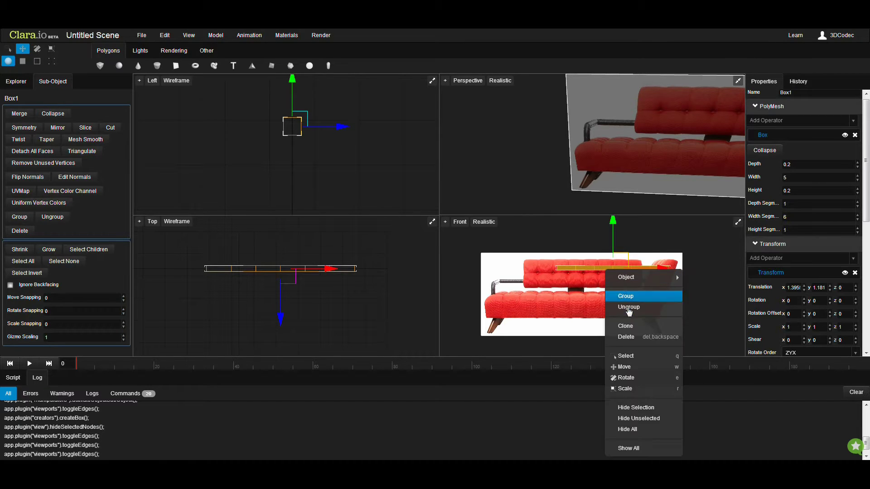
{"action": "left_click", "coordinate": [625, 326]}
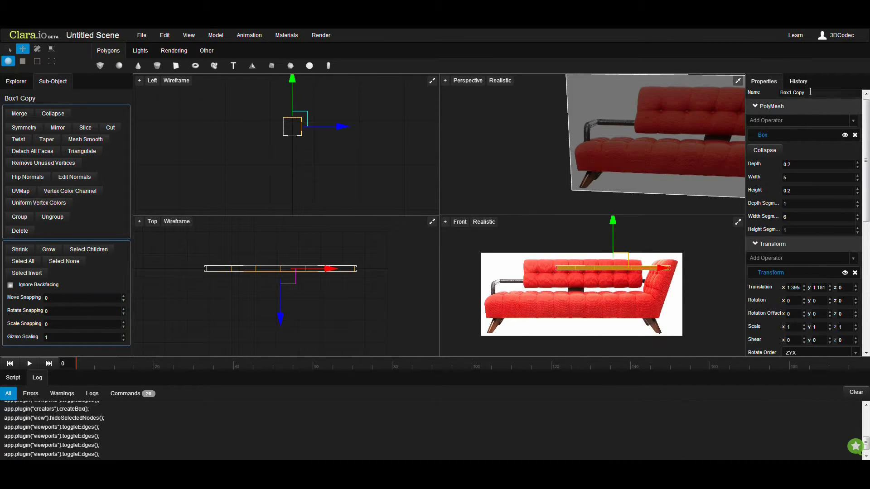
{"action": "left_click_drag", "start_coordinate": [815, 94], "coordinate": [773, 97]}
{"action": "type", "text": "bar2"}
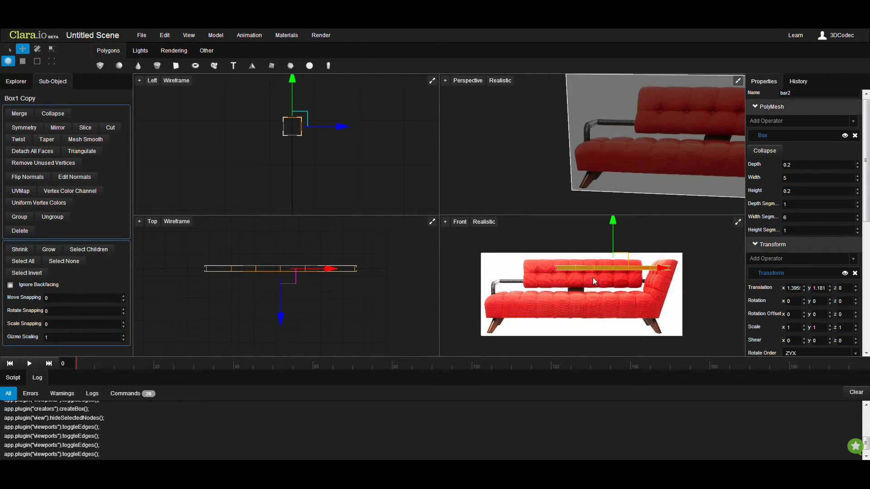
{"action": "left_click_drag", "start_coordinate": [612, 240], "coordinate": [613, 258], "text": "shift"}
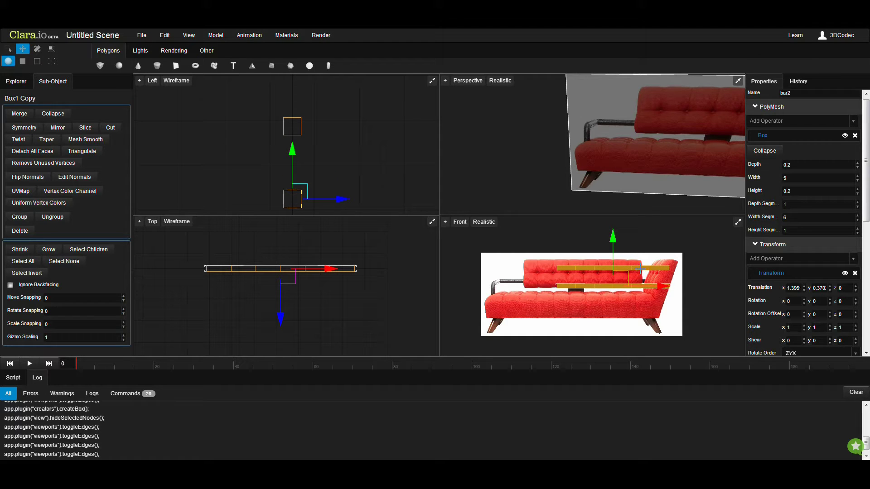
Rename the original upper box as bar1, and raise bar2 to about Y 0.55
{"action": "left_click", "coordinate": [640, 269]}
{"action": "left_click", "coordinate": [797, 92]}
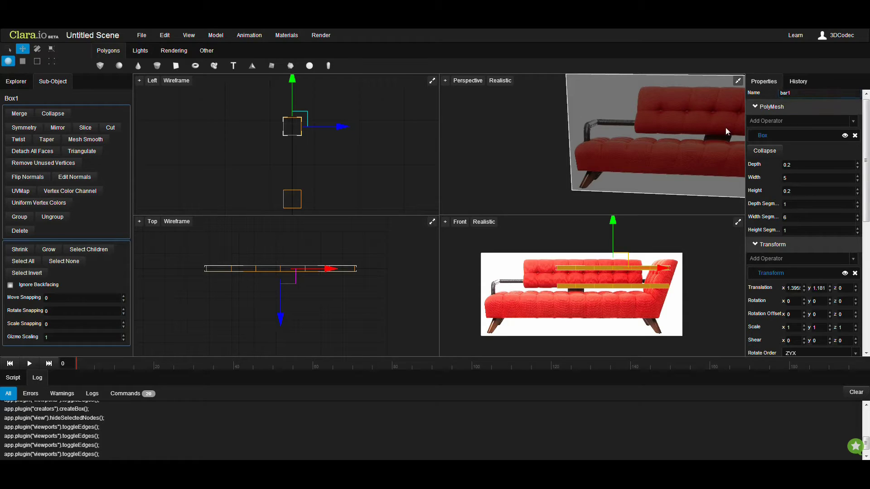
{"action": "left_click", "coordinate": [636, 285]}
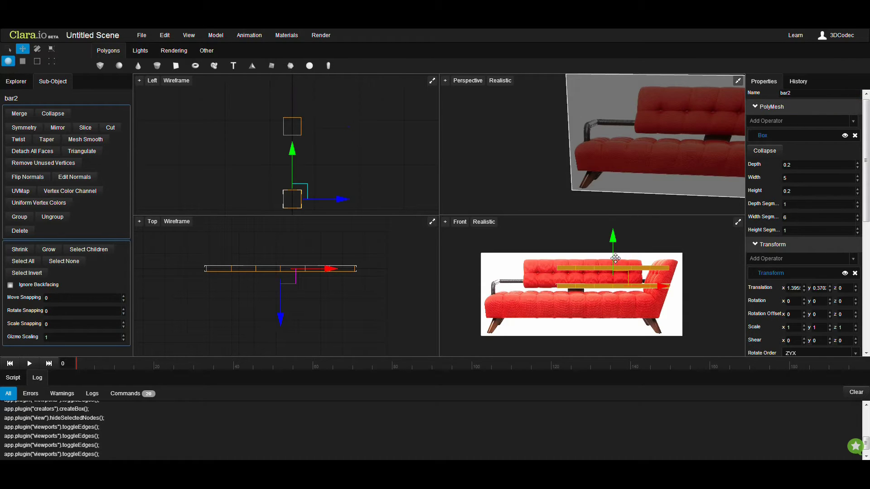
{"action": "left_click_drag", "start_coordinate": [615, 258], "coordinate": [614, 255]}
Search the scene's node list for "bar" and clear the search
{"action": "left_click", "coordinate": [18, 81]}
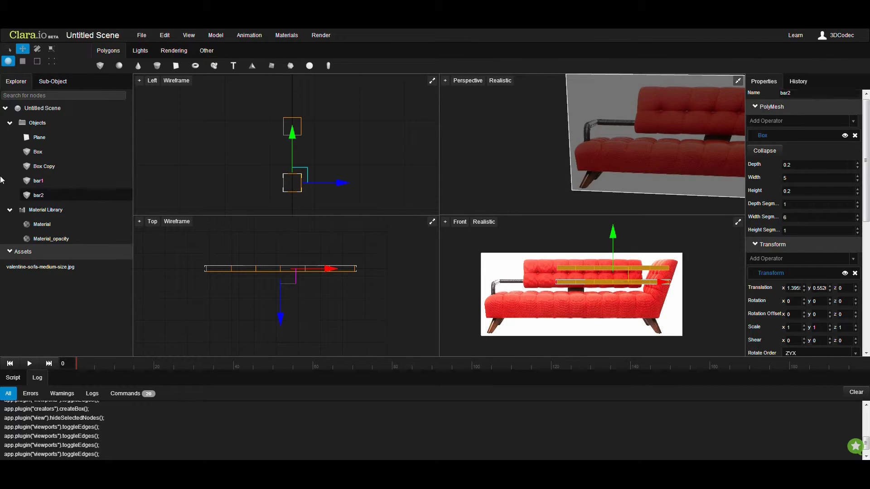
{"action": "left_click", "coordinate": [21, 96]}
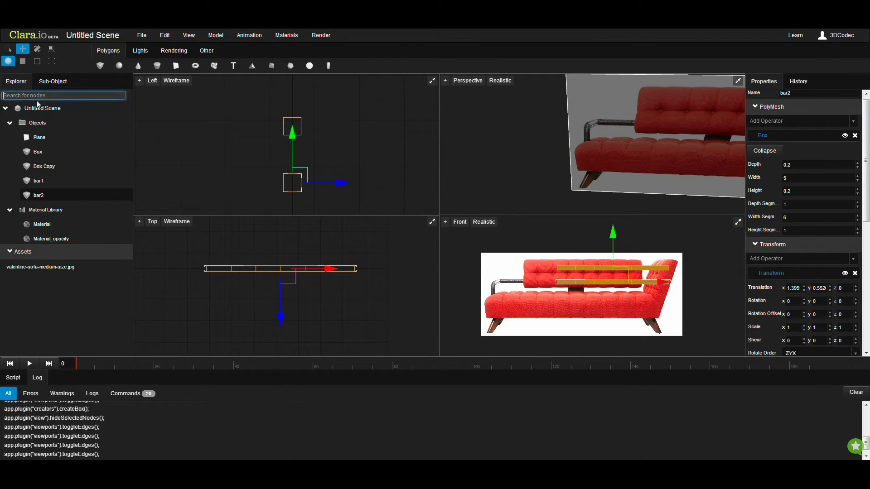
{"action": "type", "text": "bar"}
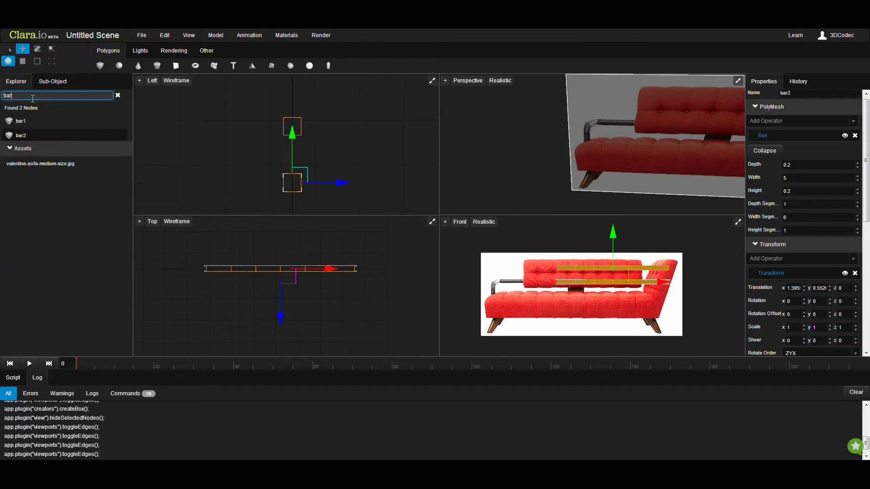
{"action": "left_click", "coordinate": [31, 130]}
{"action": "left_click", "coordinate": [118, 95]}
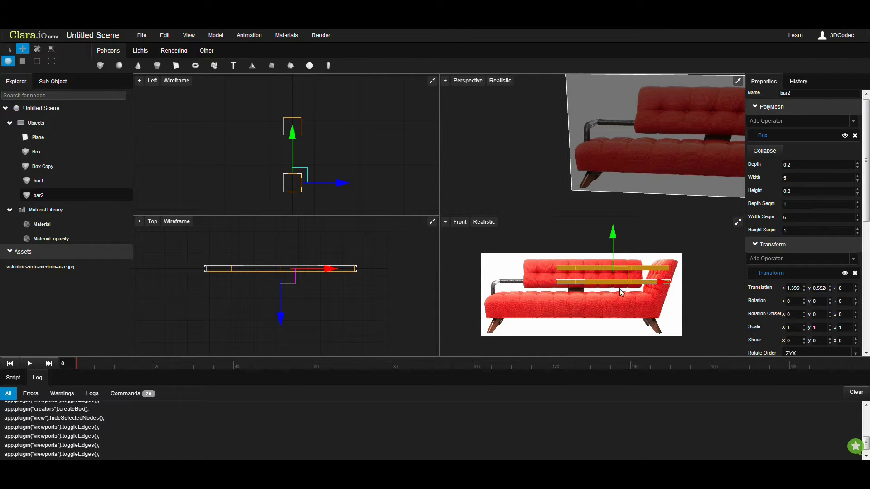
Try widths 10 and 8 for bar2, settle on 7, and position it at about X -0.21, Y 0.59
{"action": "left_click_drag", "start_coordinate": [612, 260], "coordinate": [611, 258]}
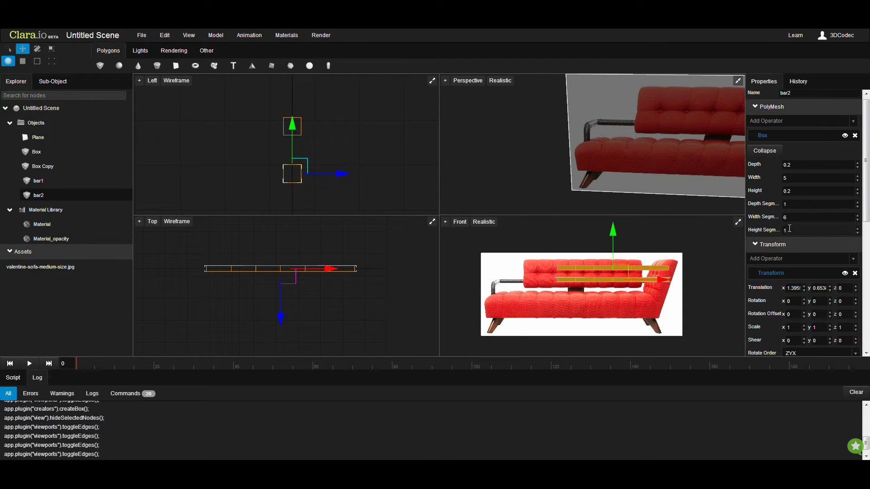
{"action": "left_click", "coordinate": [797, 179]}
{"action": "type", "text": "10"}
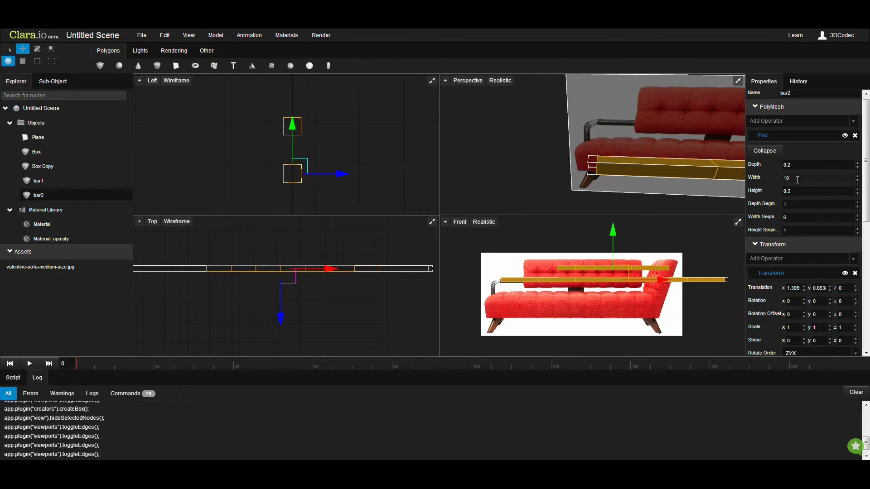
{"action": "double_click", "coordinate": [798, 179]}
{"action": "type", "text": "8"}
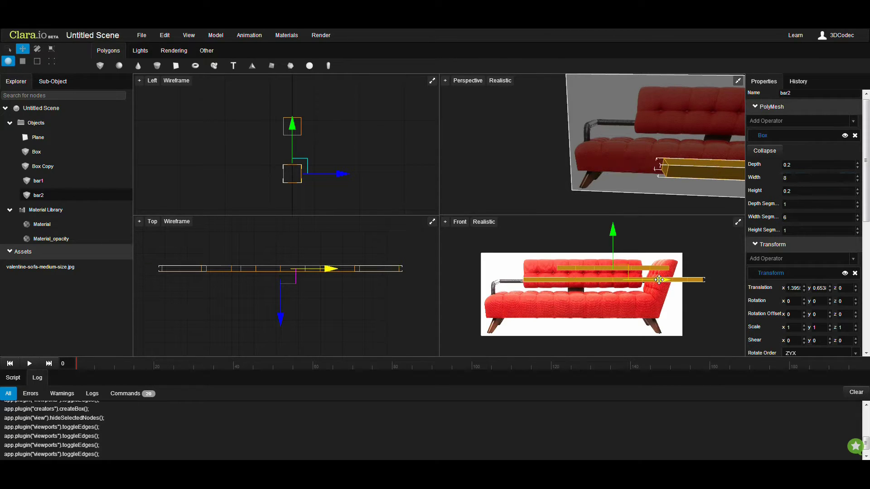
{"action": "left_click_drag", "start_coordinate": [660, 281], "coordinate": [622, 285]}
{"action": "double_click", "coordinate": [794, 179]}
{"action": "type", "text": "7"}
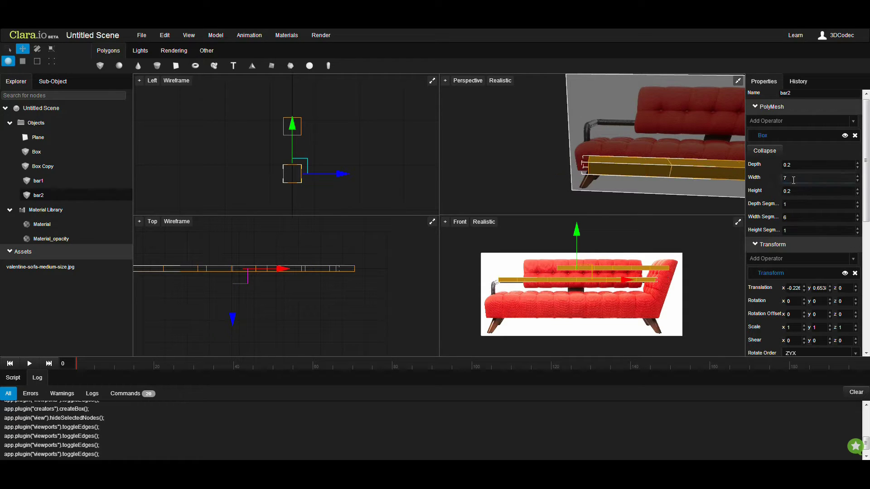
{"action": "left_click_drag", "start_coordinate": [600, 279], "coordinate": [600, 279]}
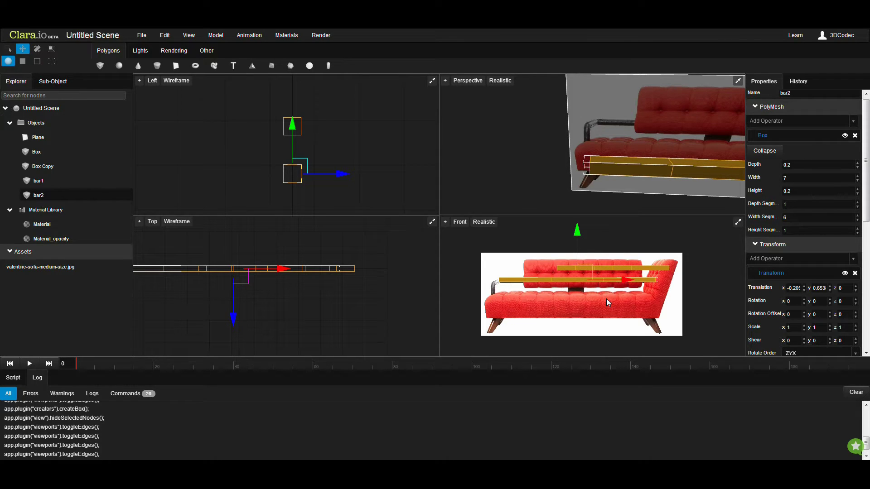
{"action": "left_click_drag", "start_coordinate": [577, 248], "coordinate": [577, 249]}
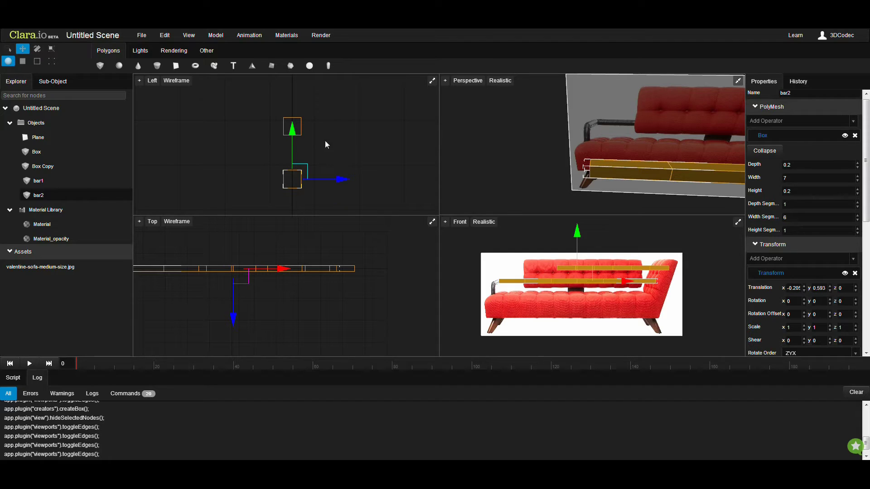
{"action": "left_click", "coordinate": [43, 182]}
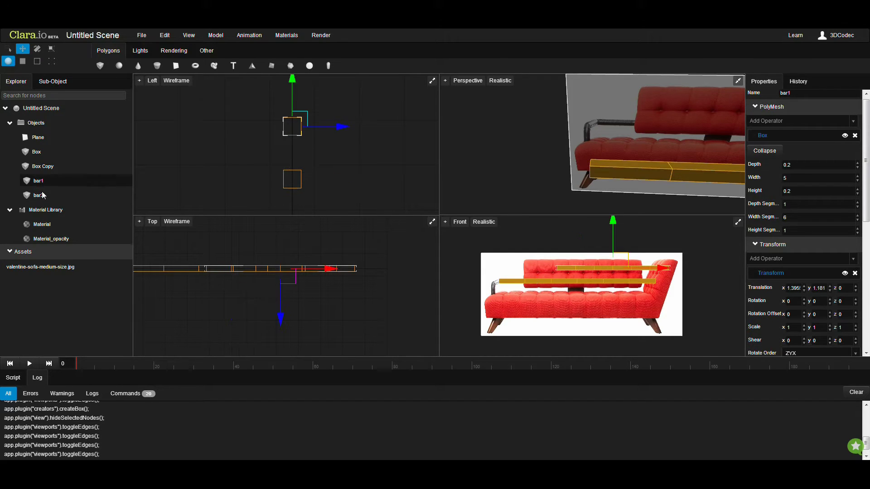
{"action": "left_click", "coordinate": [44, 196], "text": "ctrl"}
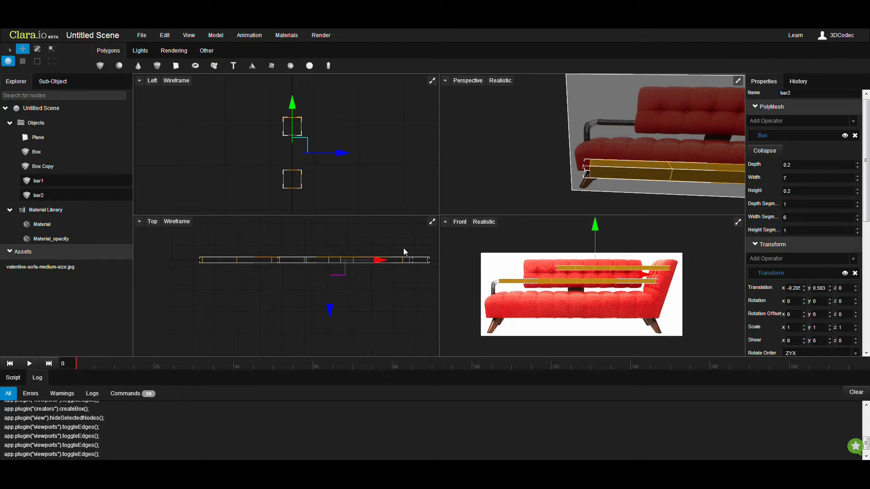
{"action": "left_click", "coordinate": [478, 260]}
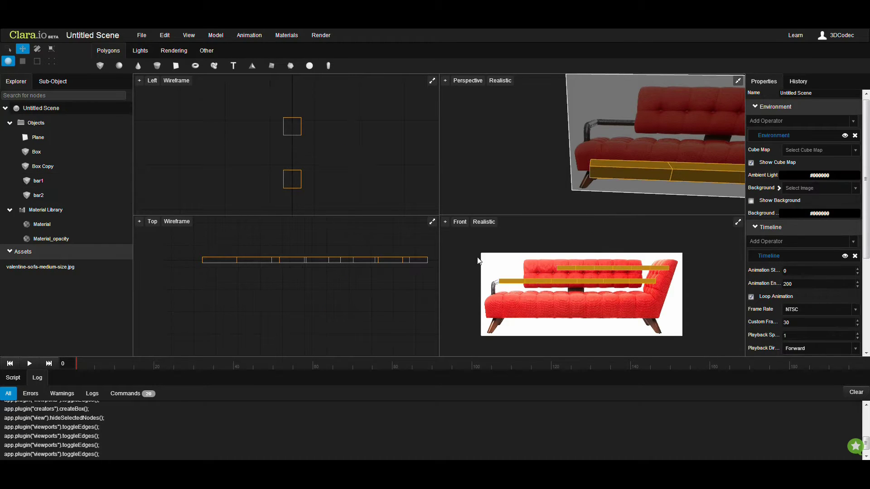
Set bar2's width segments to 15 after trying 12
{"action": "left_click", "coordinate": [514, 282]}
{"action": "middle_click_drag", "start_coordinate": [592, 186], "coordinate": [572, 180]}
{"action": "scroll", "coordinate": [643, 192], "scroll_direction": "down", "scroll_amount": 3}
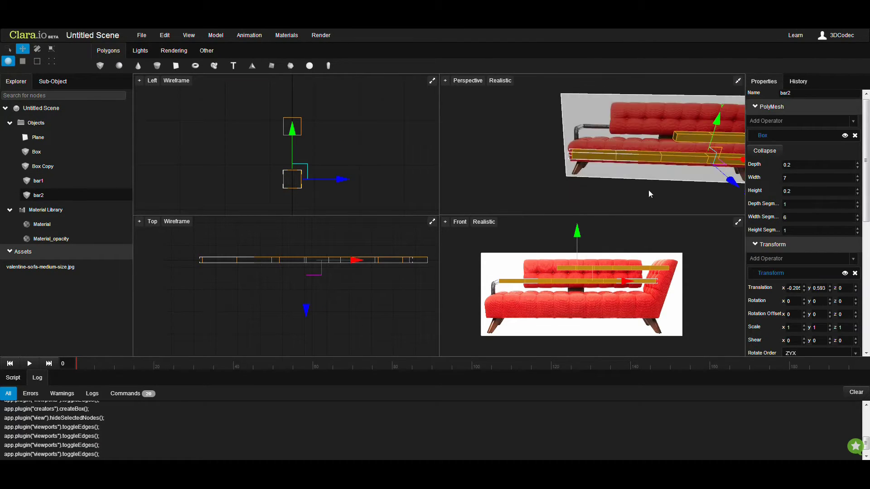
{"action": "middle_click_drag", "start_coordinate": [654, 194], "coordinate": [546, 179]}
{"action": "scroll", "coordinate": [641, 180], "scroll_direction": "down", "scroll_amount": 3}
{"action": "middle_click_drag", "start_coordinate": [677, 176], "coordinate": [665, 173]}
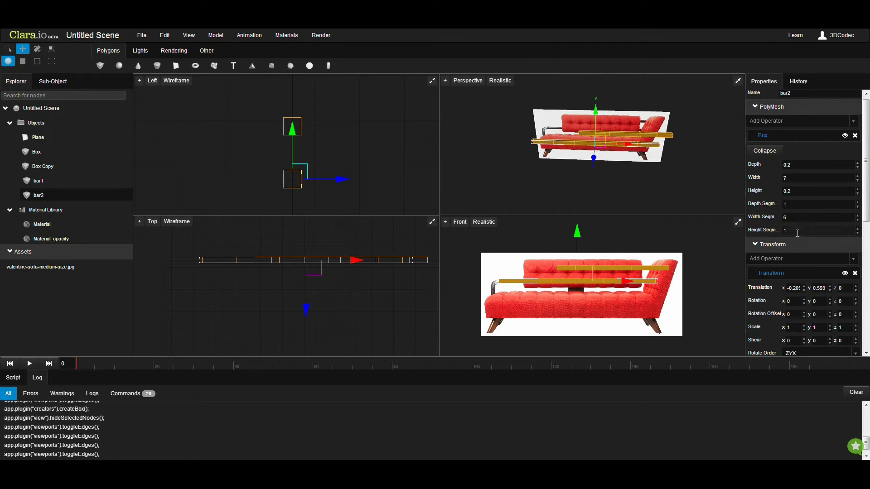
{"action": "left_click", "coordinate": [797, 218]}
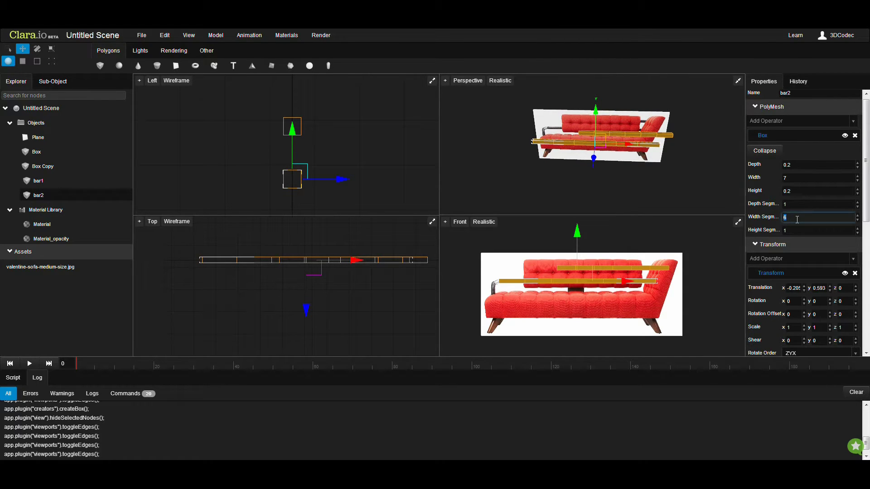
{"action": "type", "text": "12"}
{"action": "key", "text": "Return"}
{"action": "left_click", "coordinate": [797, 219]}
{"action": "type", "text": "15"}
{"action": "key", "text": "Return"}
Set bar1's width segments to 12 after trying 10
{"action": "middle_click_drag", "start_coordinate": [561, 175], "coordinate": [599, 180]}
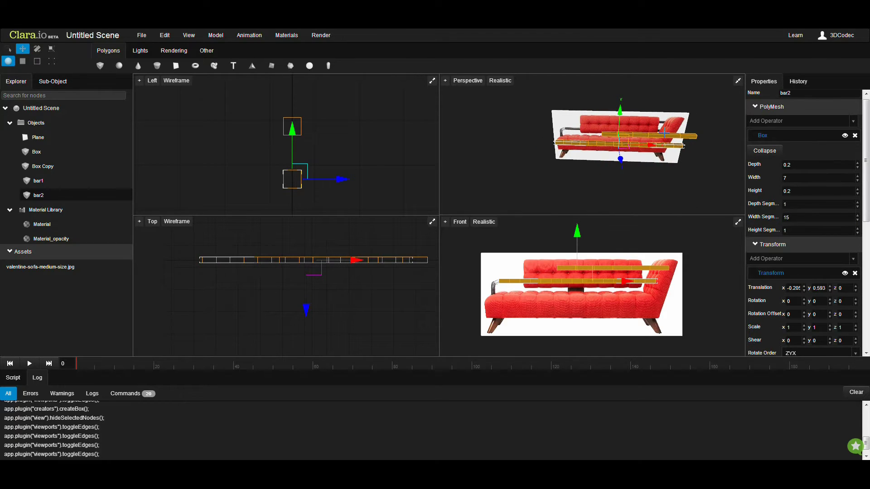
{"action": "left_click", "coordinate": [664, 133]}
{"action": "left_click", "coordinate": [665, 135]}
{"action": "left_click", "coordinate": [799, 218]}
{"action": "type", "text": "10"}
{"action": "key", "text": "Return"}
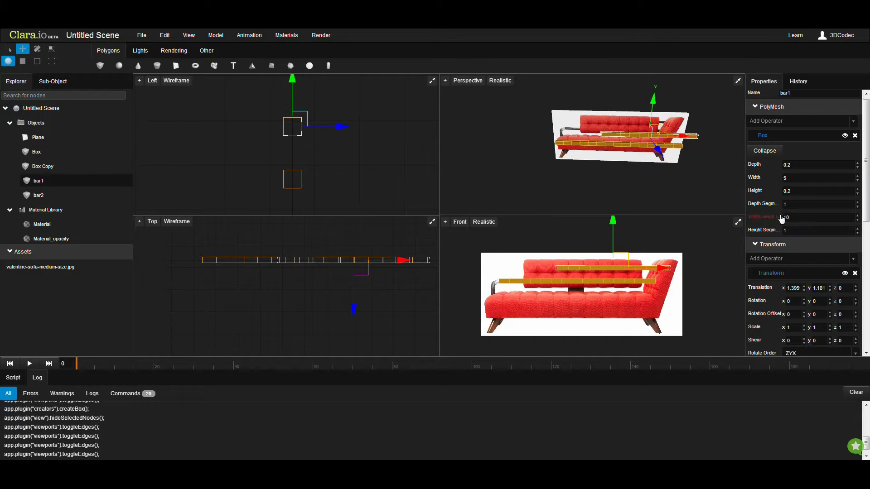
{"action": "left_click", "coordinate": [794, 218]}
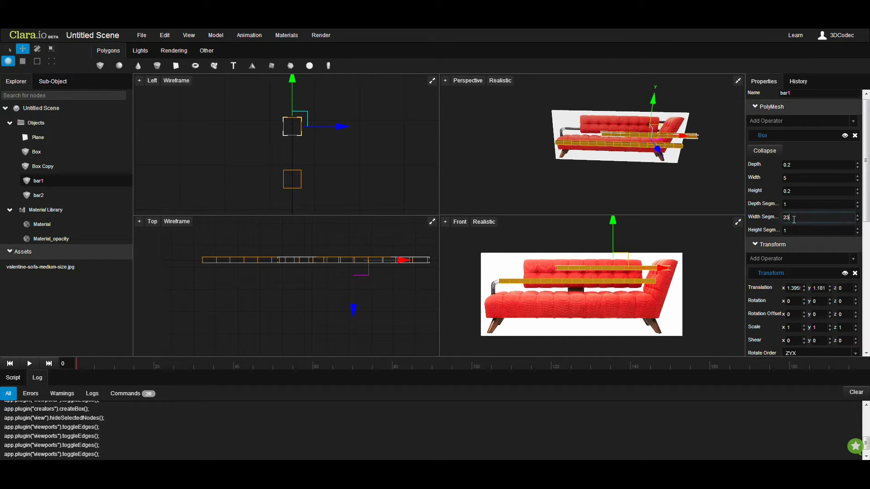
{"action": "type", "text": "12"}
{"action": "key", "text": "Return"}
Connect the four lengthwise edges of bar2's end section on the open-armrest side with one segment
{"action": "left_click", "coordinate": [582, 143]}
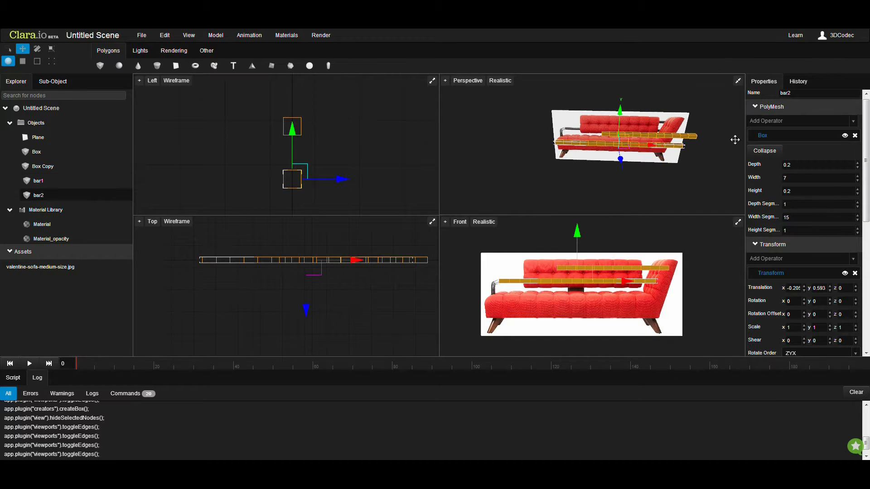
{"action": "left_click", "coordinate": [738, 82]}
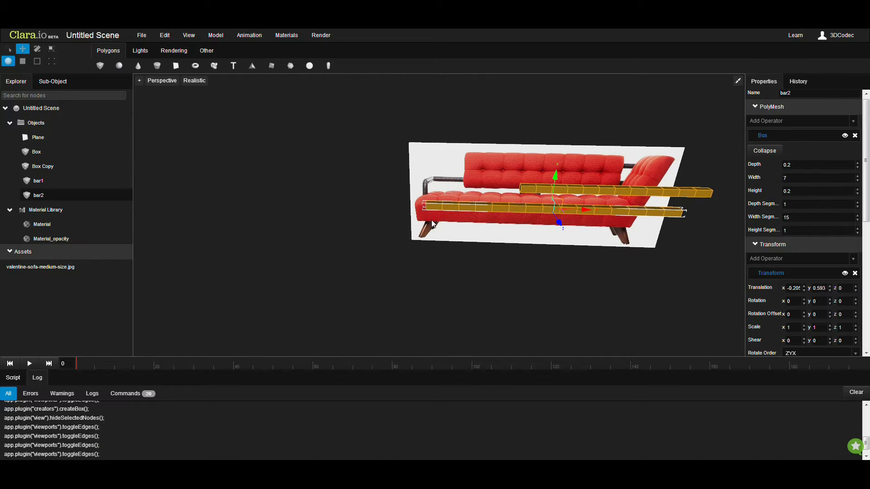
{"action": "scroll", "coordinate": [444, 227], "scroll_direction": "up", "scroll_amount": 5}
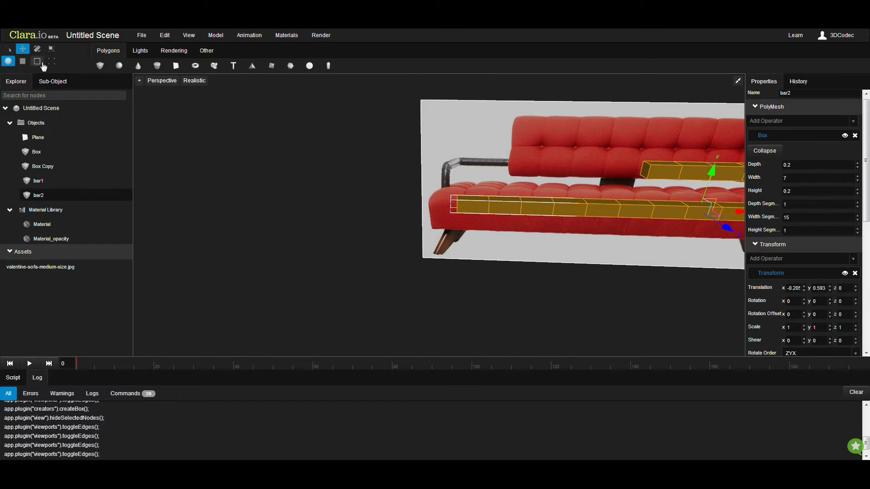
{"action": "left_click", "coordinate": [37, 61]}
{"action": "left_click_drag", "start_coordinate": [431, 191], "coordinate": [471, 225]}
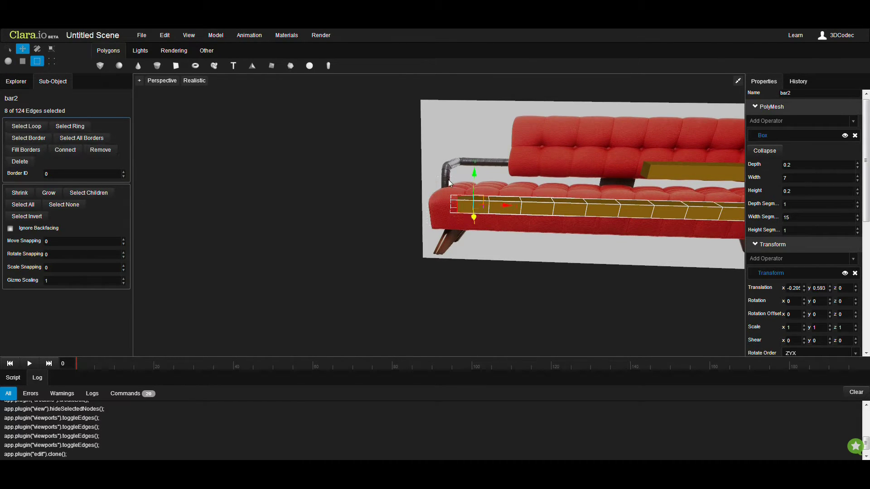
{"action": "left_click_drag", "start_coordinate": [476, 176], "coordinate": [470, 234]}
{"action": "middle_click_drag", "start_coordinate": [469, 241], "coordinate": [509, 208]}
{"action": "right_click_drag", "start_coordinate": [510, 211], "coordinate": [478, 227]}
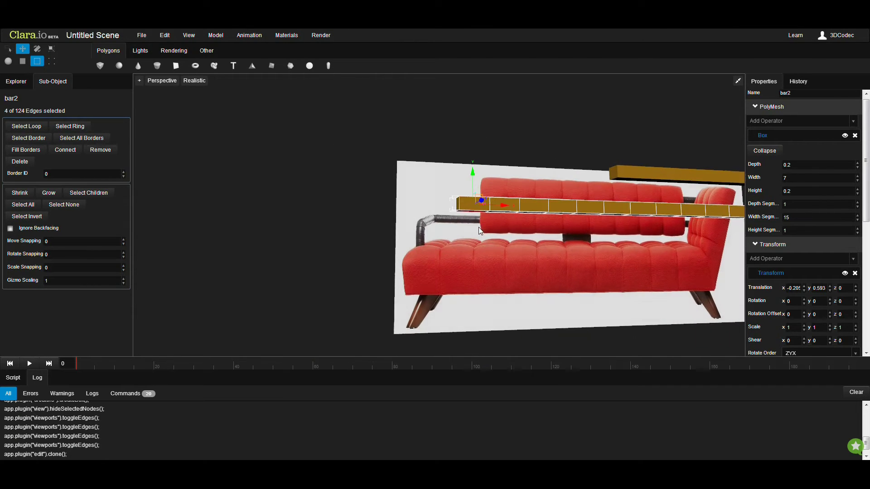
{"action": "left_click", "coordinate": [65, 150]}
{"action": "scroll", "coordinate": [142, 154], "scroll_direction": "up", "scroll_amount": 3}
{"action": "left_click", "coordinate": [52, 61]}
{"action": "left_click_drag", "start_coordinate": [474, 210], "coordinate": [476, 214]}
{"action": "right_click_drag", "start_coordinate": [479, 234], "coordinate": [488, 259]}
{"action": "left_click", "coordinate": [488, 259]}
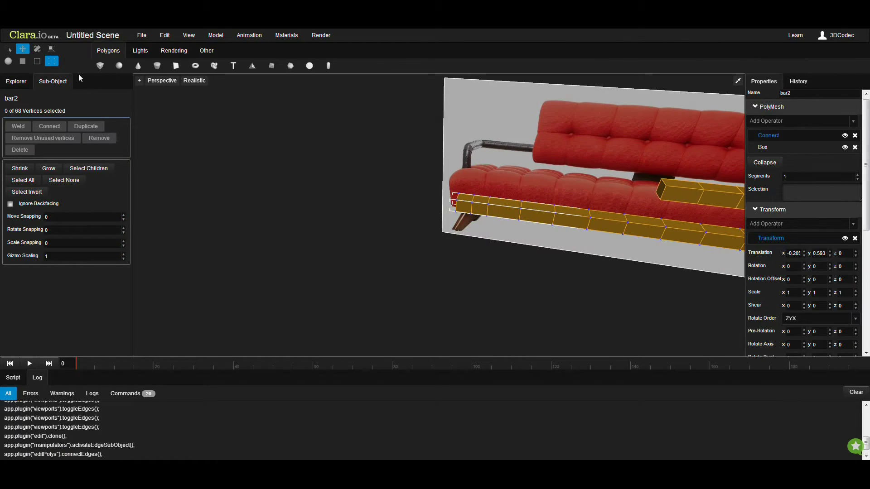
Select the front face of bar2's outermost end section on the open-armrest side
{"action": "left_click", "coordinate": [23, 61]}
{"action": "left_click", "coordinate": [467, 210]}
{"action": "right_click_drag", "start_coordinate": [467, 210], "coordinate": [223, 190]}
Try two successive extrusions of 0.3 each on the selected face and remove both
{"action": "left_click", "coordinate": [22, 126]}
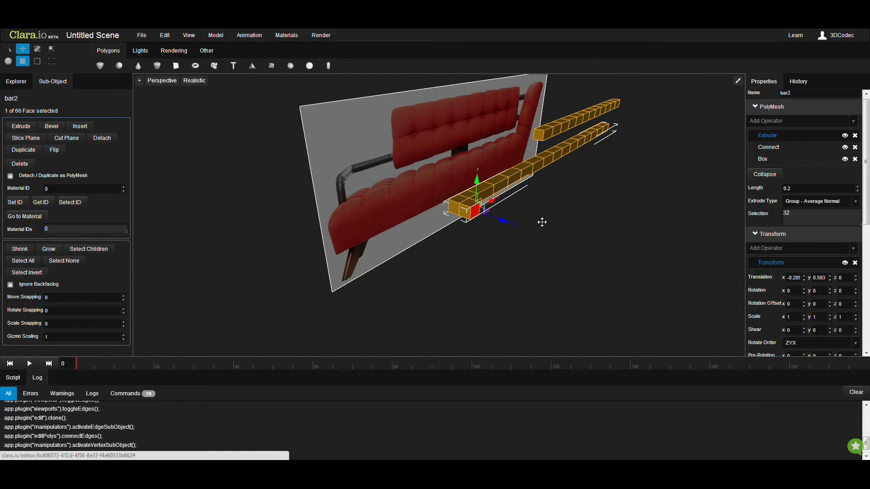
{"action": "right_click_drag", "start_coordinate": [617, 222], "coordinate": [721, 255]}
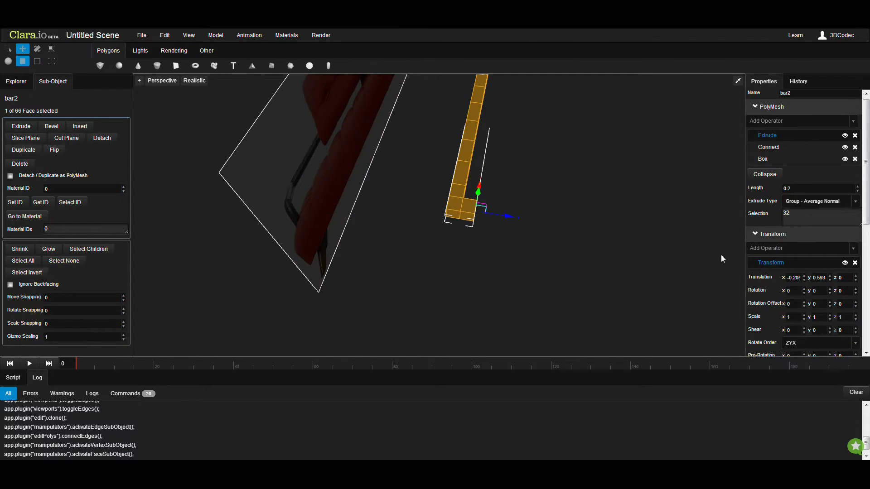
{"action": "left_click", "coordinate": [813, 187]}
{"action": "type", "text": ".3"}
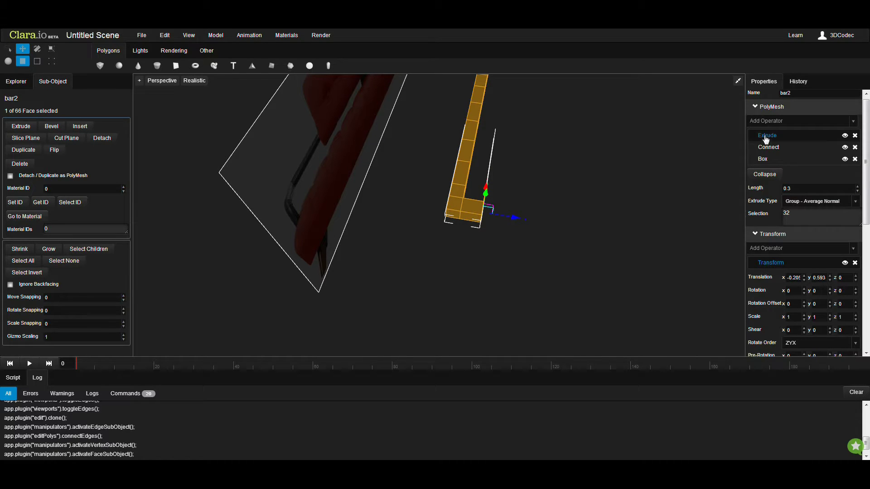
{"action": "left_click", "coordinate": [22, 126]}
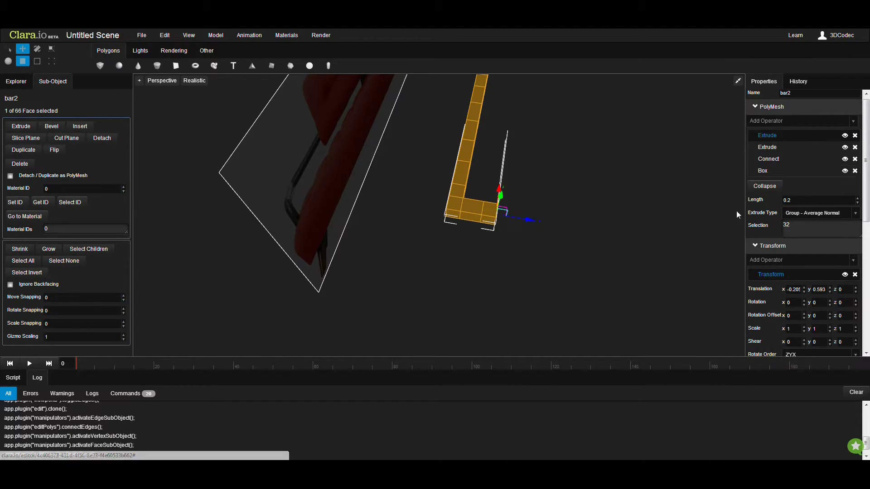
{"action": "left_click", "coordinate": [808, 200]}
{"action": "key", "text": "BackSpace"}
{"action": "type", "text": "3"}
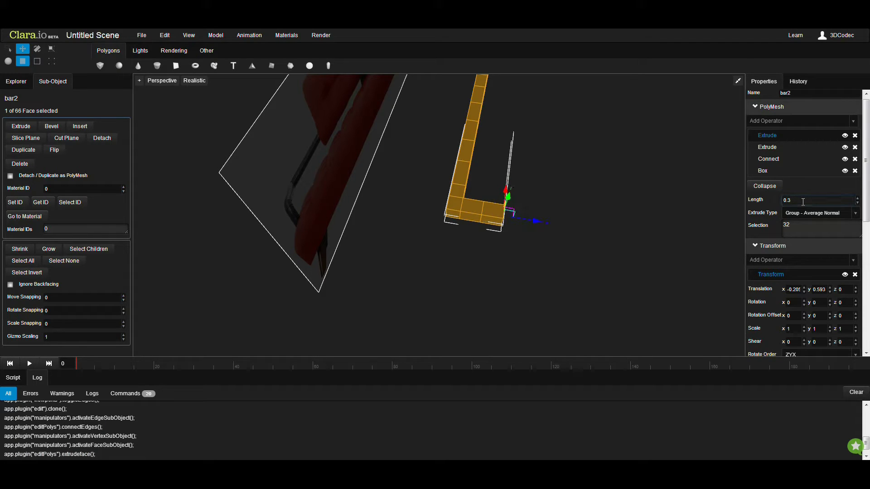
{"action": "middle_click_drag", "start_coordinate": [544, 292], "coordinate": [545, 277]}
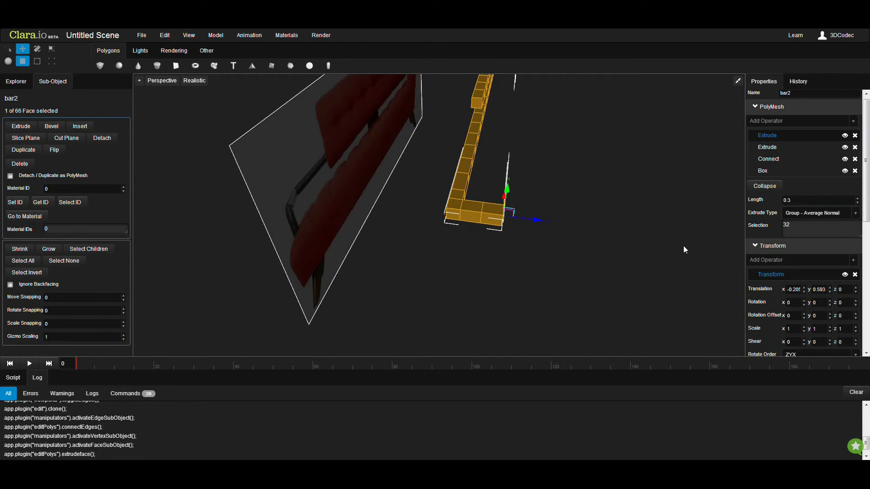
{"action": "middle_click_drag", "start_coordinate": [567, 260], "coordinate": [521, 243]}
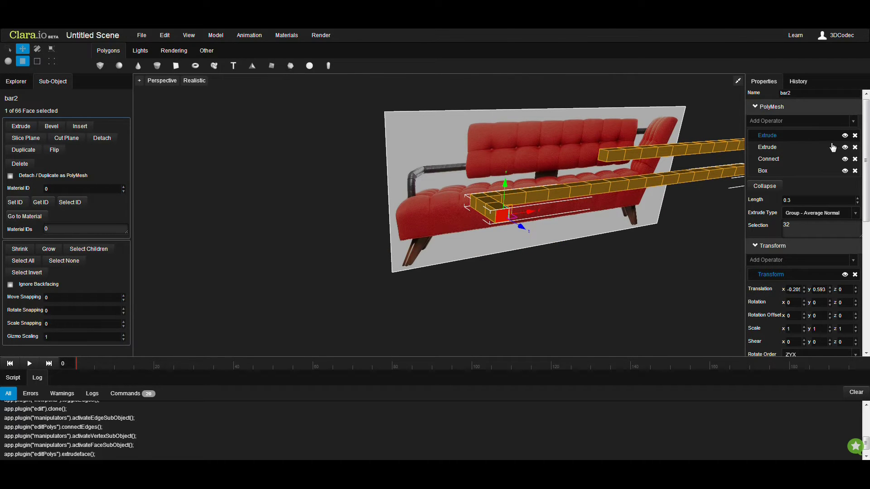
{"action": "left_click", "coordinate": [856, 136]}
{"action": "left_click", "coordinate": [856, 136]}
Bevel the selected face with linear curvature, an offset of 0 and a length of 0.95 to form the arm
{"action": "middle_click_drag", "start_coordinate": [536, 238], "coordinate": [486, 255]}
{"action": "left_click", "coordinate": [50, 126]}
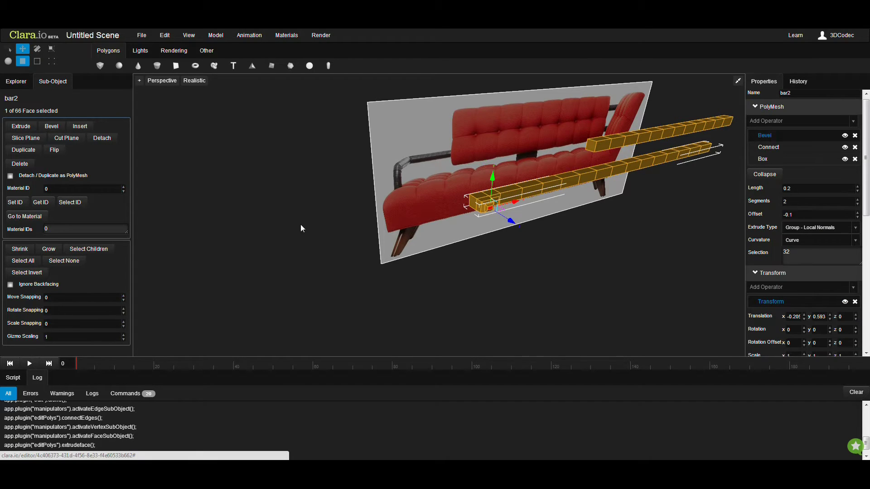
{"action": "middle_click_drag", "start_coordinate": [301, 224], "coordinate": [521, 251]}
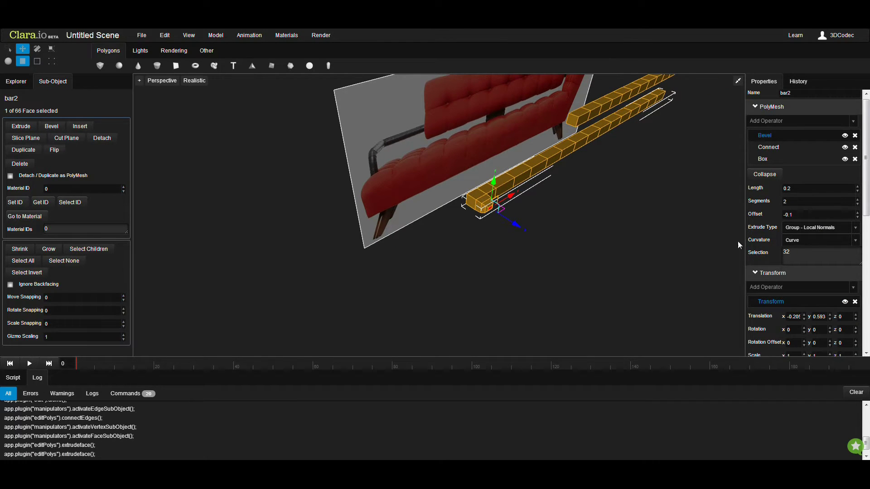
{"action": "left_click", "coordinate": [807, 241]}
{"action": "left_click", "coordinate": [794, 266]}
{"action": "middle_click_drag", "start_coordinate": [552, 248], "coordinate": [504, 251]}
{"action": "scroll", "coordinate": [504, 251], "scroll_direction": "up", "scroll_amount": 3}
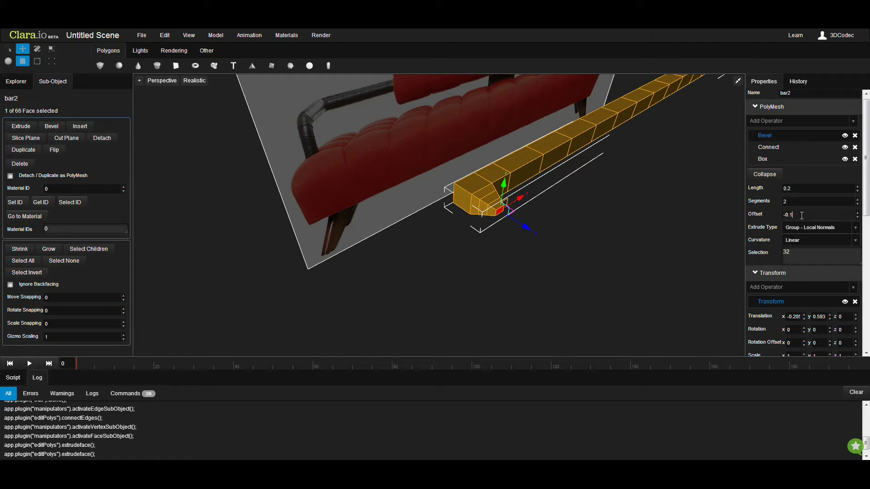
{"action": "left_click_drag", "start_coordinate": [797, 215], "coordinate": [781, 220]}
{"action": "type", "text": "0"}
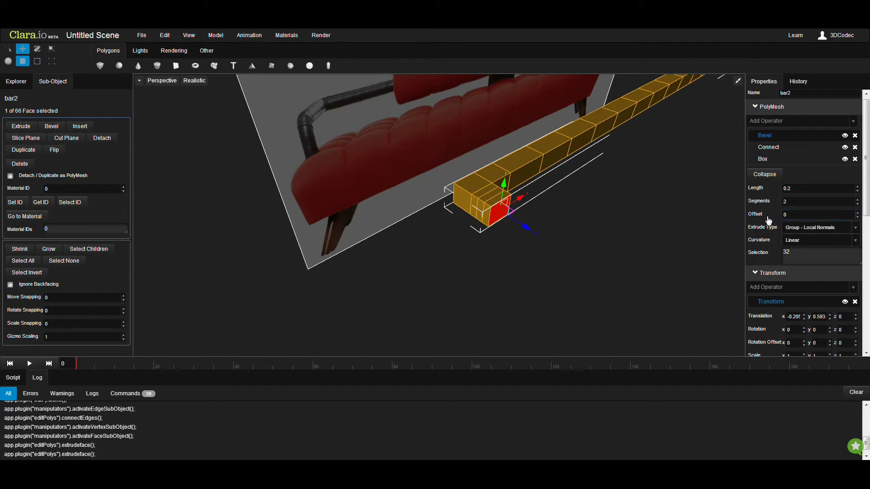
{"action": "left_click_drag", "start_coordinate": [856, 189], "coordinate": [845, 154]}
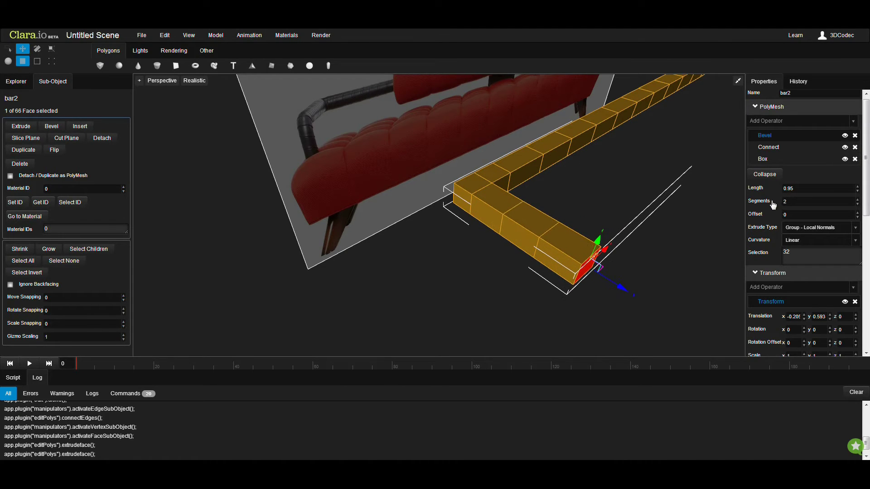
Try other segment counts for bar2's bevel, including 5, and return to 2
{"action": "left_click", "coordinate": [857, 199]}
{"action": "left_click", "coordinate": [858, 199]}
{"action": "left_click", "coordinate": [857, 199]}
{"action": "middle_click_drag", "start_coordinate": [561, 303], "coordinate": [439, 231]}
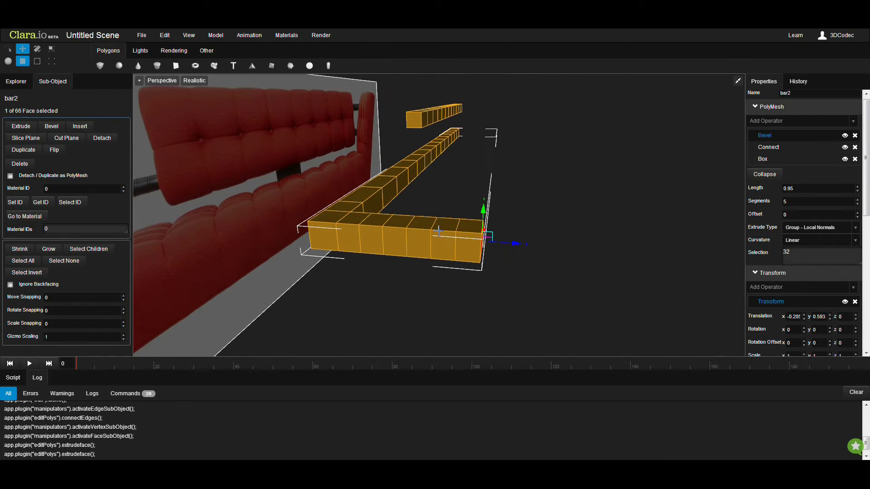
{"action": "left_click", "coordinate": [857, 204]}
{"action": "left_click", "coordinate": [857, 204]}
{"action": "left_click", "coordinate": [857, 199]}
{"action": "left_click", "coordinate": [857, 199]}
{"action": "key", "text": "f"}
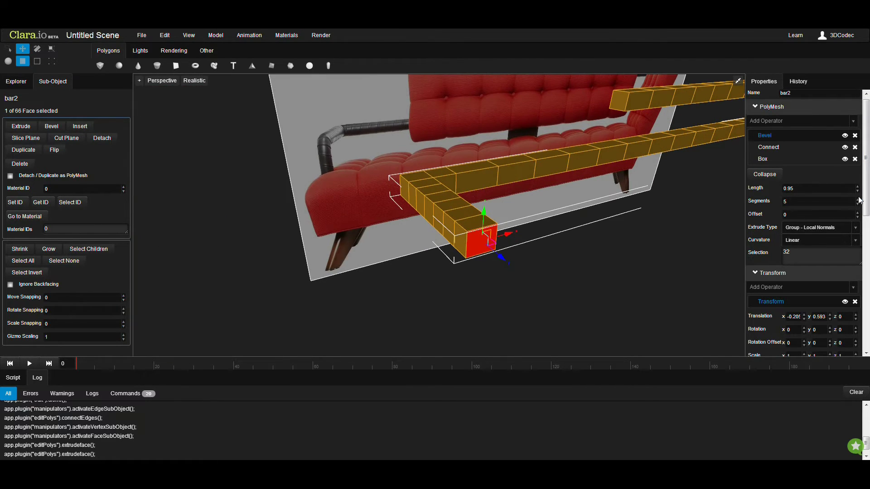
{"action": "left_click", "coordinate": [858, 200]}
{"action": "left_click", "coordinate": [858, 201]}
{"action": "left_click", "coordinate": [859, 201]}
{"action": "left_click", "coordinate": [857, 205]}
{"action": "left_click", "coordinate": [857, 204]}
{"action": "left_click", "coordinate": [857, 205]}
{"action": "left_click", "coordinate": [857, 205]}
{"action": "left_click", "coordinate": [857, 204]}
{"action": "left_click", "coordinate": [857, 205]}
Unhide all objects in the scene to compare the arm with the sofa cushions
{"action": "right_click", "coordinate": [549, 233]}
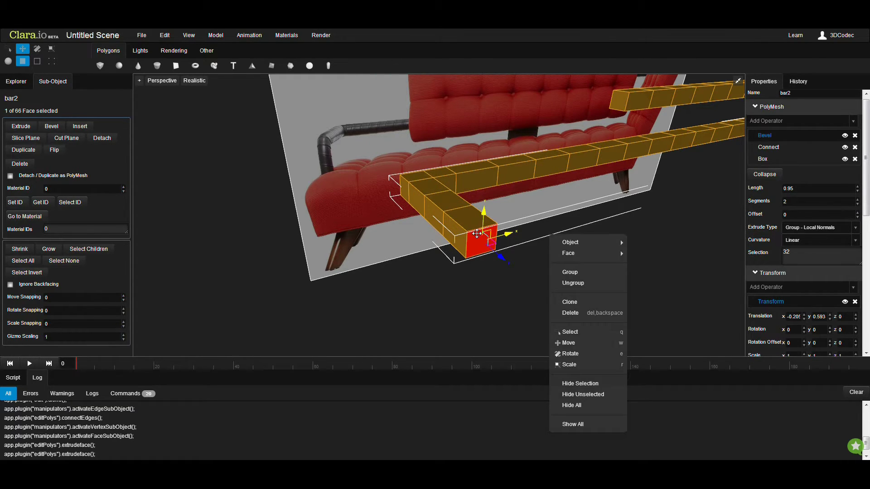
{"action": "right_click", "coordinate": [477, 233]}
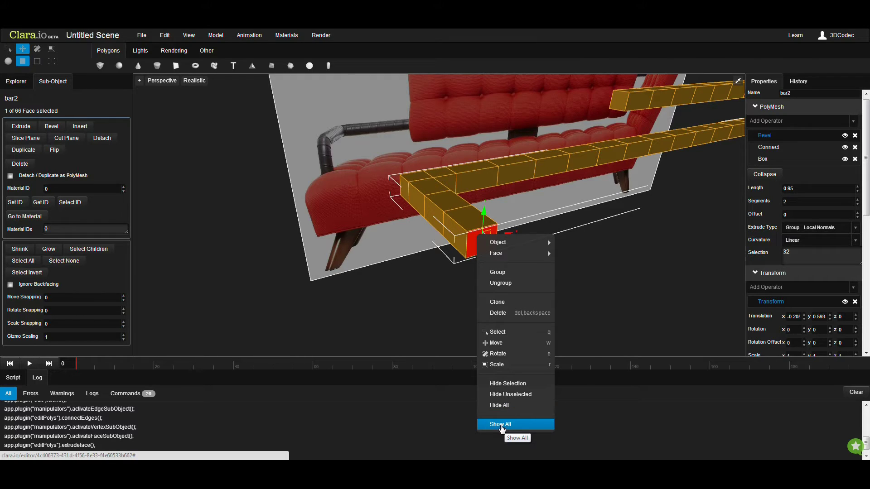
{"action": "left_click", "coordinate": [500, 425]}
{"action": "middle_click_drag", "start_coordinate": [467, 284], "coordinate": [521, 266]}
{"action": "left_click_drag", "start_coordinate": [521, 267], "coordinate": [492, 267], "text": "alt"}
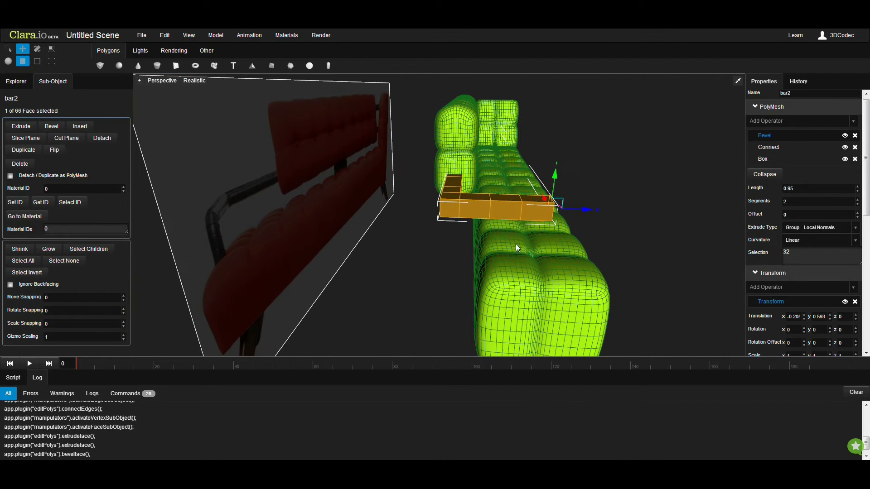
Select bar1 and bar2 together as whole objects and shift them behind the backrest, to about Z -0.43
{"action": "left_click", "coordinate": [9, 62]}
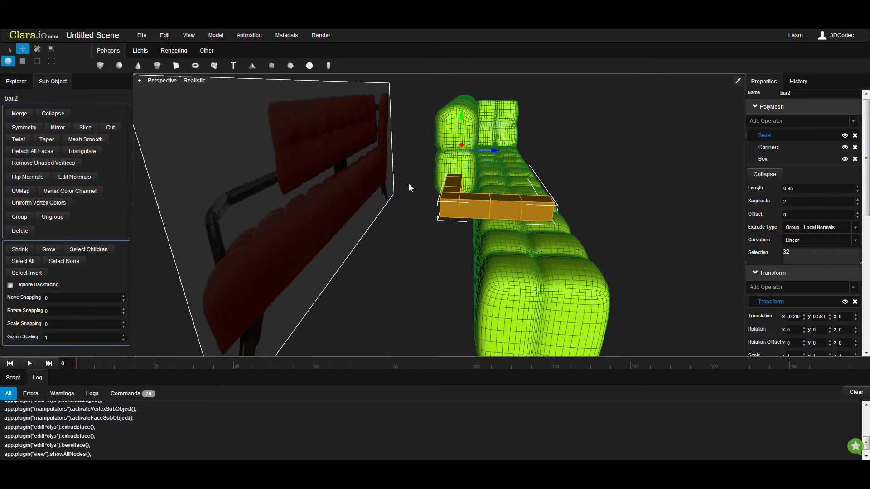
{"action": "left_click", "coordinate": [13, 80]}
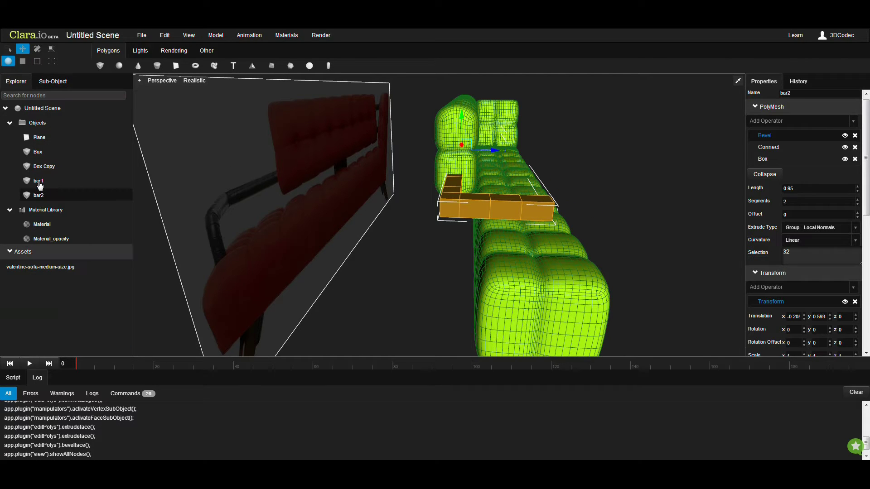
{"action": "left_click", "coordinate": [39, 182]}
{"action": "left_click", "coordinate": [41, 197], "text": "ctrl"}
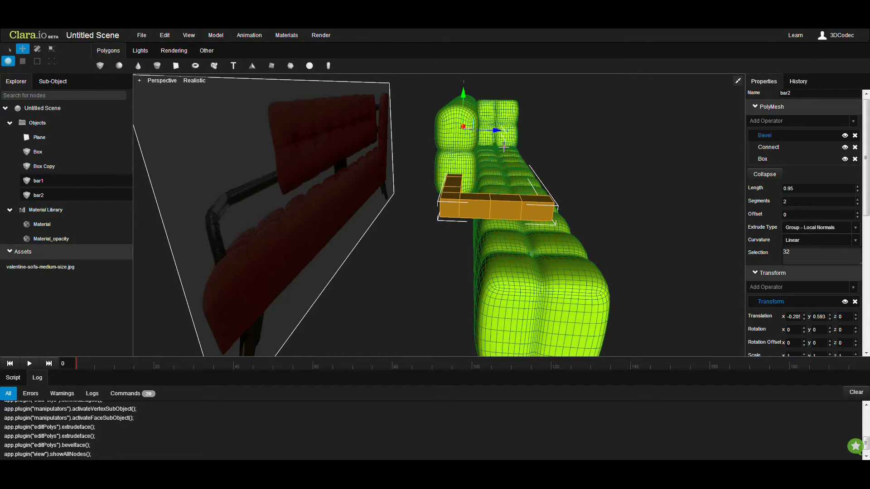
{"action": "left_click_drag", "start_coordinate": [494, 131], "coordinate": [467, 130]}
{"action": "middle_click_drag", "start_coordinate": [487, 162], "coordinate": [494, 200]}
{"action": "left_click_drag", "start_coordinate": [494, 201], "coordinate": [489, 191], "text": "alt"}
{"action": "left_click_drag", "start_coordinate": [465, 132], "coordinate": [468, 240]}
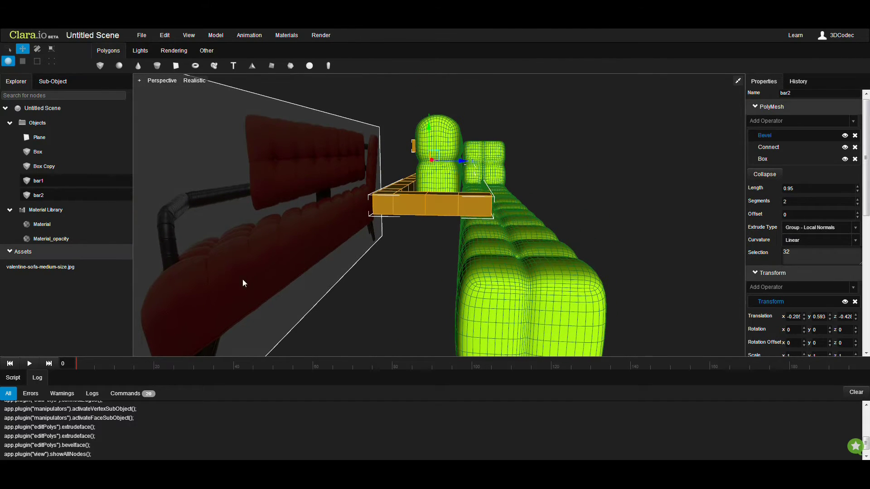
Select only bar2 and move it sideways beyond the backrest's end, to about X -1.07
{"action": "left_click_drag", "start_coordinate": [456, 311], "coordinate": [421, 278], "text": "alt"}
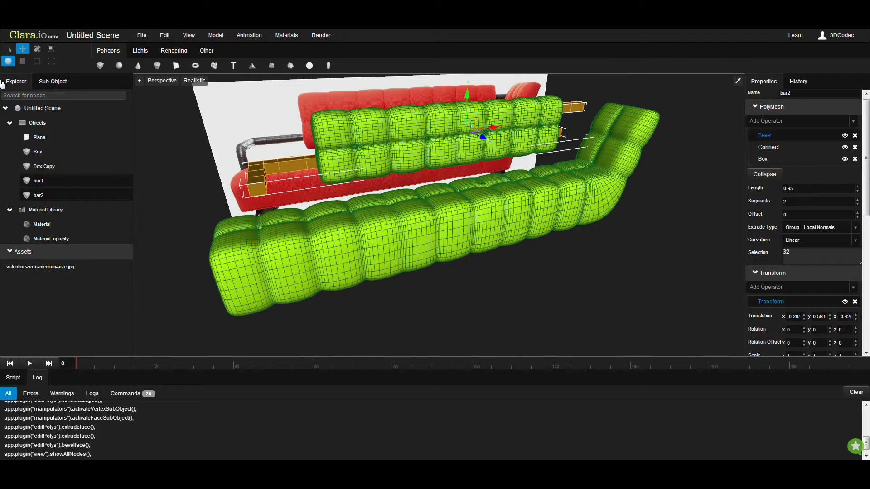
{"action": "left_click", "coordinate": [206, 158]}
{"action": "left_click", "coordinate": [303, 179]}
{"action": "left_click_drag", "start_coordinate": [454, 154], "coordinate": [422, 148]}
{"action": "middle_click_drag", "start_coordinate": [273, 226], "coordinate": [310, 229]}
{"action": "right_click_drag", "start_coordinate": [310, 229], "coordinate": [259, 232]}
{"action": "right_click_drag", "start_coordinate": [381, 244], "coordinate": [422, 191]}
{"action": "left_click_drag", "start_coordinate": [426, 158], "coordinate": [417, 156]}
Set the length of bar2's bevel to 1.43 and its segments to 3 so the arm reaches over the seat
{"action": "right_click_drag", "start_coordinate": [381, 190], "coordinate": [470, 226]}
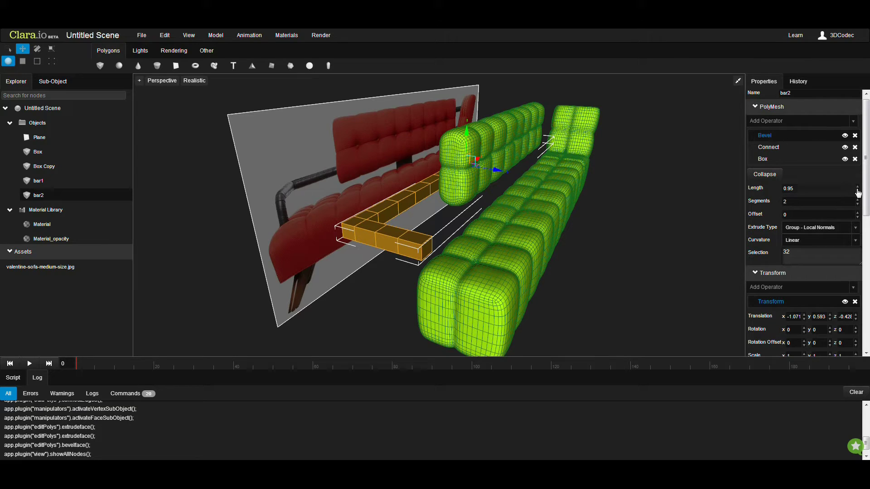
{"action": "left_click_drag", "start_coordinate": [857, 187], "coordinate": [858, 160]}
{"action": "right_click_drag", "start_coordinate": [555, 242], "coordinate": [575, 228]}
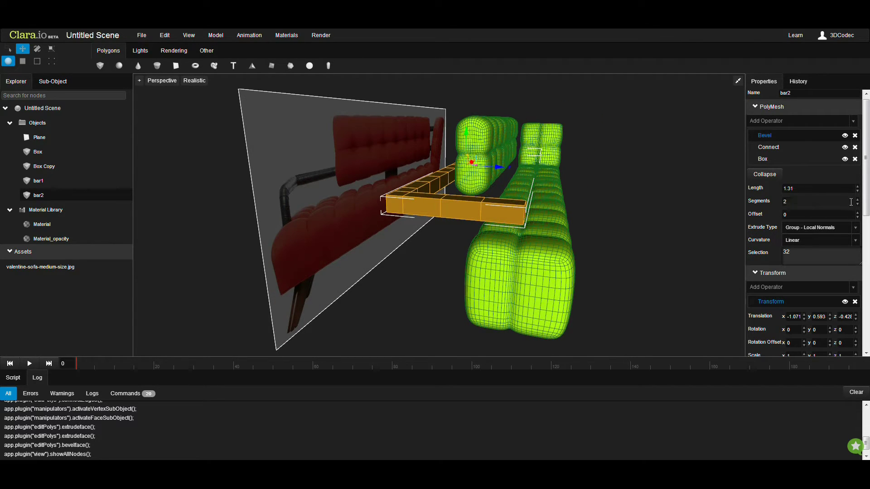
{"action": "left_click_drag", "start_coordinate": [859, 193], "coordinate": [857, 186]}
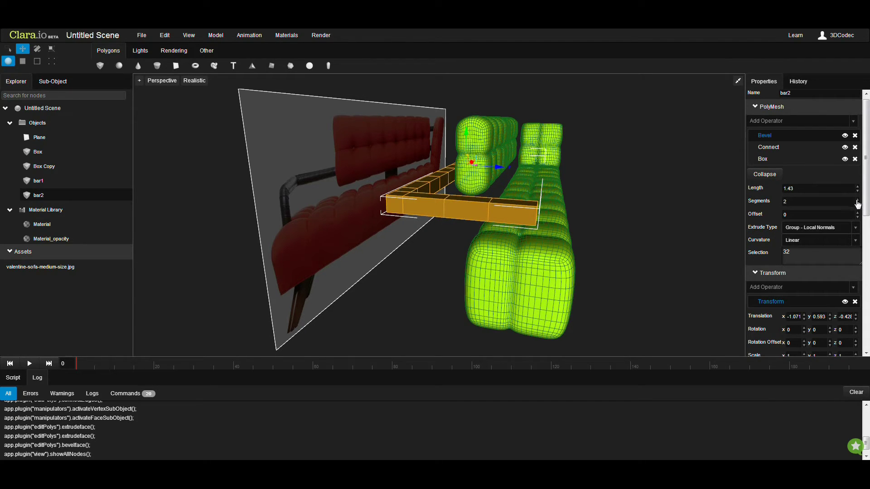
{"action": "left_click", "coordinate": [856, 199]}
{"action": "left_click", "coordinate": [857, 199]}
{"action": "mouse_move", "coordinate": [675, 251]}
{"action": "middle_mouse_down"}
{"action": "mouse_move", "coordinate": [664, 257]}
{"action": "mouse_move", "coordinate": [684, 254]}
{"action": "middle_mouse_up"}
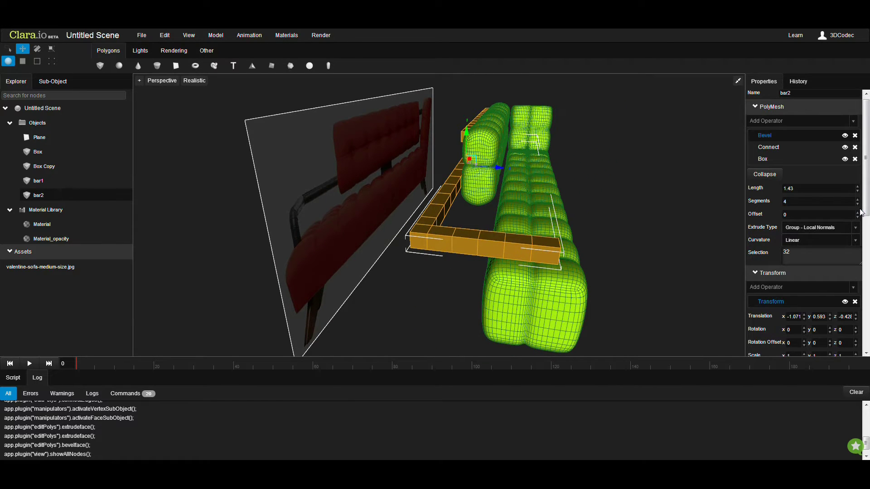
{"action": "middle_click_drag", "start_coordinate": [607, 309], "coordinate": [511, 229]}
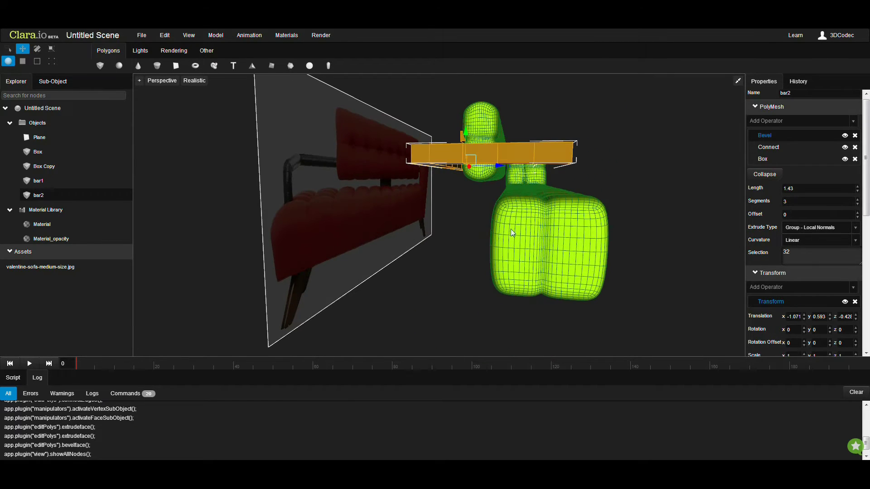
Connect the four lengthwise edges of the arm's front end section with one segment
{"action": "left_click", "coordinate": [36, 62]}
{"action": "left_click_drag", "start_coordinate": [555, 135], "coordinate": [545, 187]}
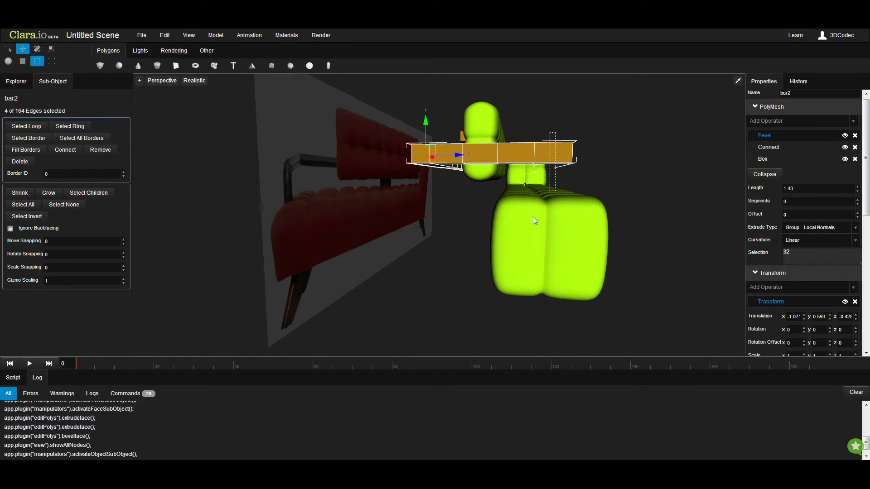
{"action": "left_click", "coordinate": [66, 151]}
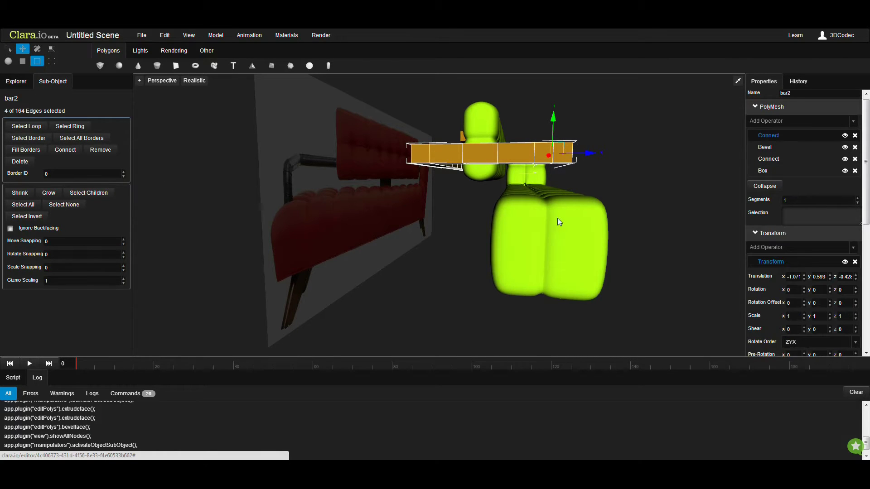
{"action": "left_click", "coordinate": [570, 121]}
{"action": "left_click", "coordinate": [52, 61]}
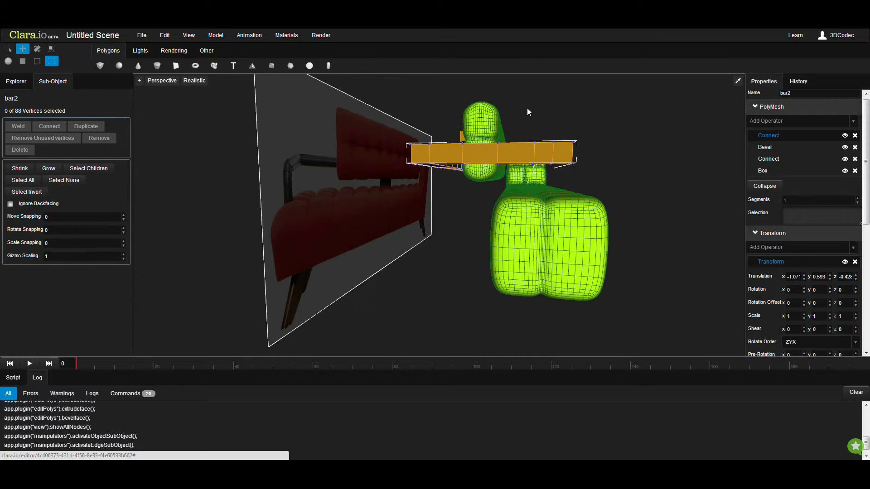
{"action": "left_click_drag", "start_coordinate": [544, 123], "coordinate": [557, 152]}
{"action": "left_click_drag", "start_coordinate": [561, 186], "coordinate": [562, 186]}
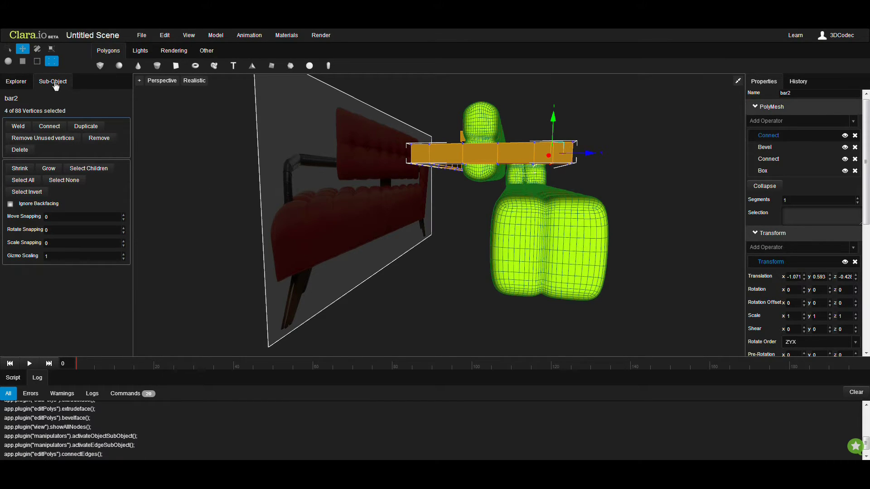
{"action": "left_click", "coordinate": [36, 63]}
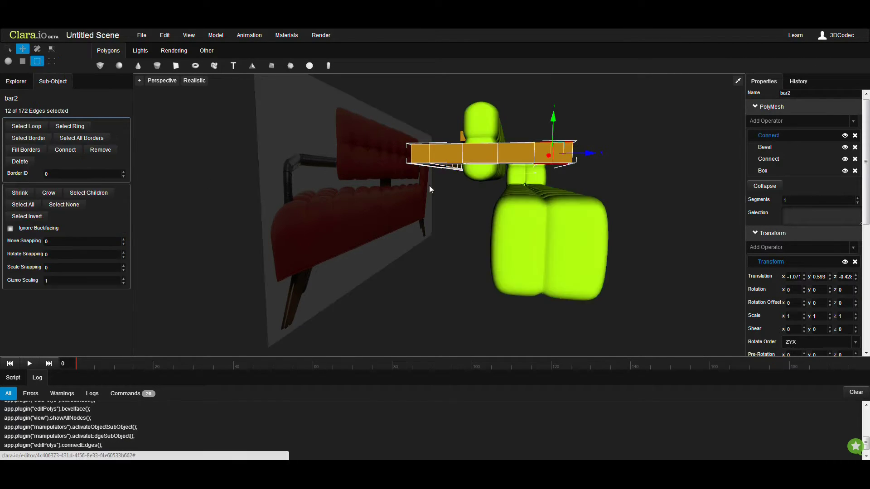
{"action": "middle_click_drag", "start_coordinate": [440, 188], "coordinate": [499, 217]}
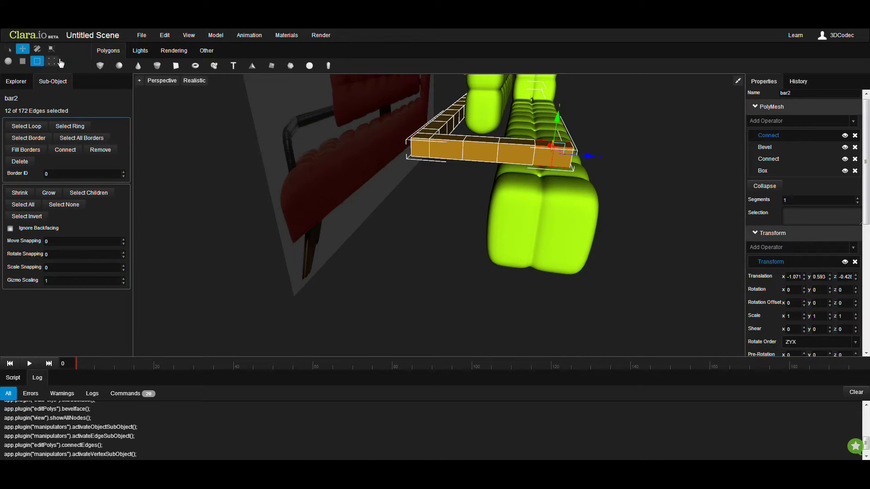
{"action": "key", "text": "i"}
{"action": "middle_click_drag", "start_coordinate": [525, 250], "coordinate": [534, 227]}
{"action": "left_click", "coordinate": [599, 207]}
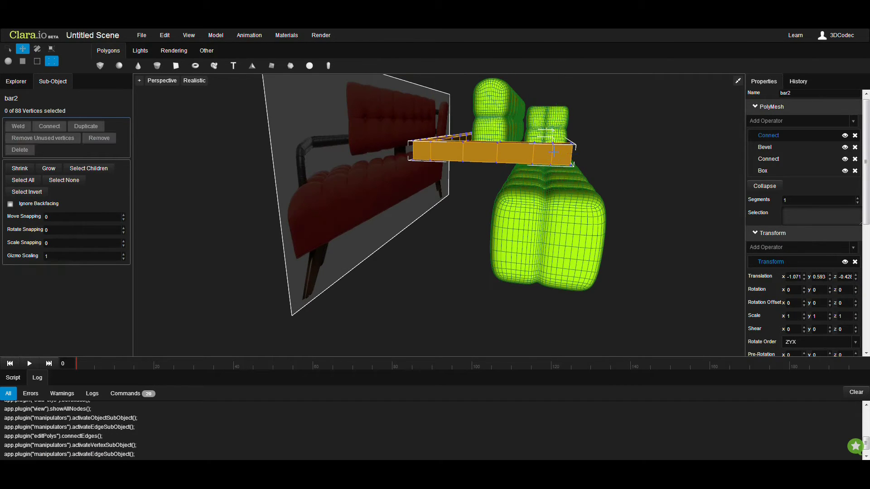
{"action": "left_click_drag", "start_coordinate": [558, 186], "coordinate": [558, 187]}
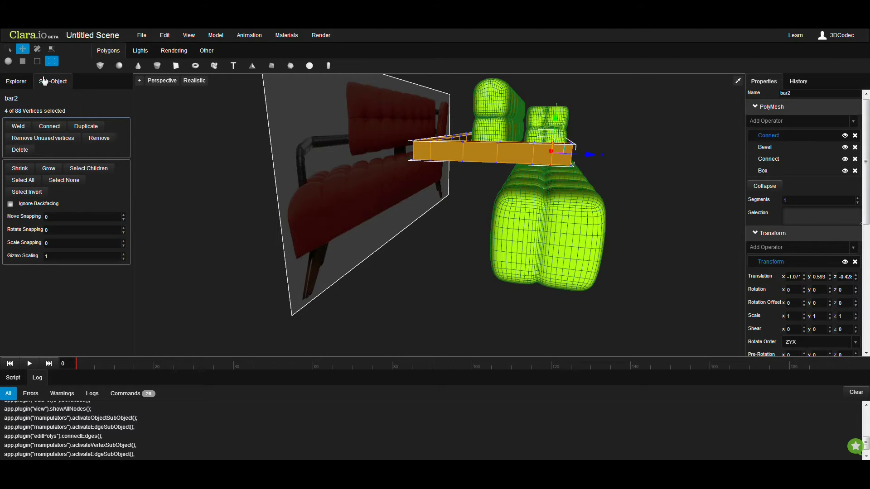
{"action": "left_click", "coordinate": [37, 62]}
Select the four edges of the newly connected loop near the arm's front end and shift them about -0.056 along Z
{"action": "right_click_drag", "start_coordinate": [301, 157], "coordinate": [595, 162]}
{"action": "left_click_drag", "start_coordinate": [563, 196], "coordinate": [542, 186]}
{"action": "right_click_drag", "start_coordinate": [551, 230], "coordinate": [564, 213]}
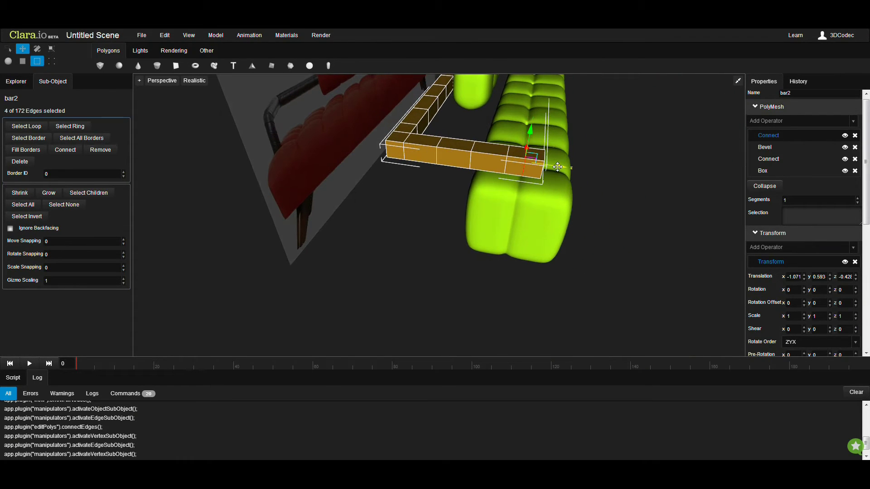
{"action": "left_click_drag", "start_coordinate": [559, 166], "coordinate": [563, 166]}
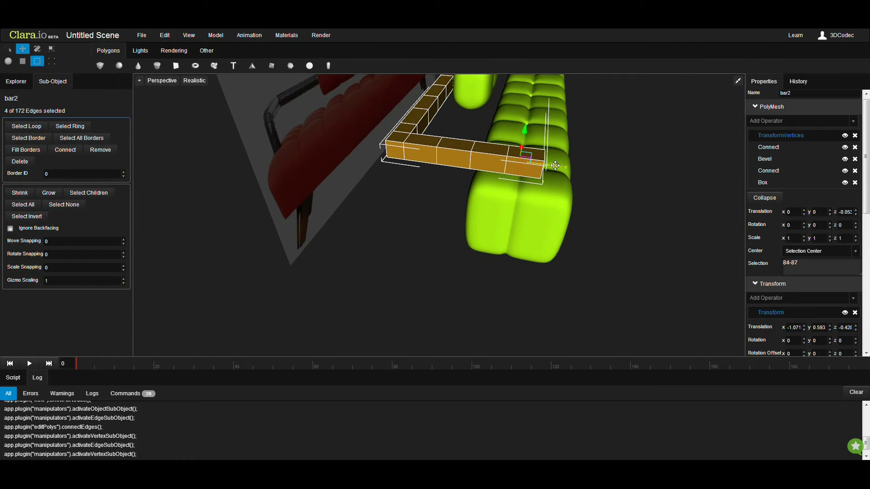
{"action": "mouse_move", "coordinate": [556, 165]}
{"action": "right_mouse_down"}
{"action": "mouse_move", "coordinate": [545, 173]}
{"action": "mouse_move", "coordinate": [550, 158]}
{"action": "right_mouse_up"}
{"action": "left_click_drag", "start_coordinate": [551, 156], "coordinate": [548, 161]}
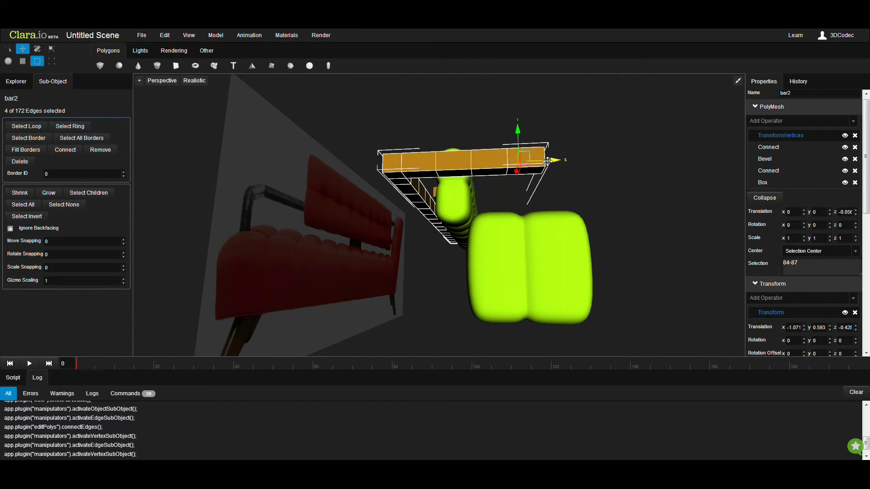
Select the neighbouring edge loop just behind it, shift it about -0.064 along Z, and clear the selection
{"action": "left_click_drag", "start_coordinate": [493, 128], "coordinate": [512, 190]}
{"action": "left_click_drag", "start_coordinate": [455, 112], "coordinate": [483, 194]}
{"action": "left_click_drag", "start_coordinate": [513, 162], "coordinate": [528, 162]}
{"action": "left_click", "coordinate": [551, 203]}
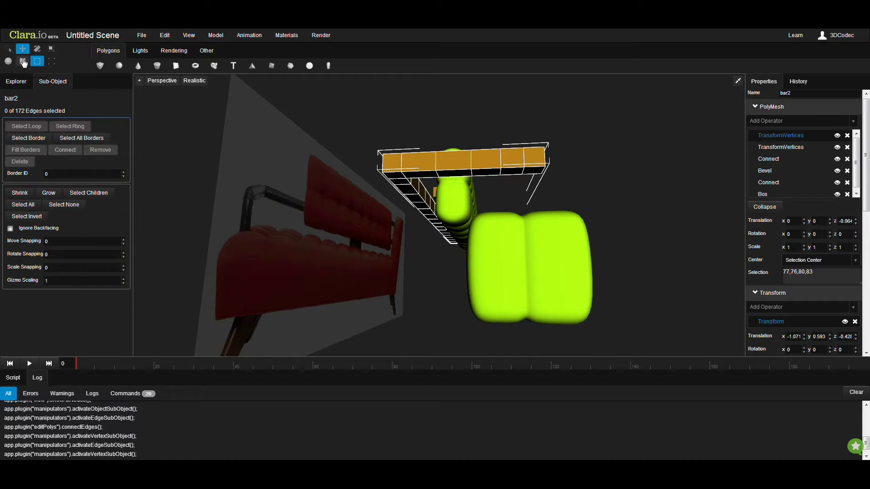
Bevel the underside face of the arm's front end section with linear curvature and an offset of 0
{"action": "left_click", "coordinate": [22, 62]}
{"action": "middle_click_drag", "start_coordinate": [526, 206], "coordinate": [527, 175]}
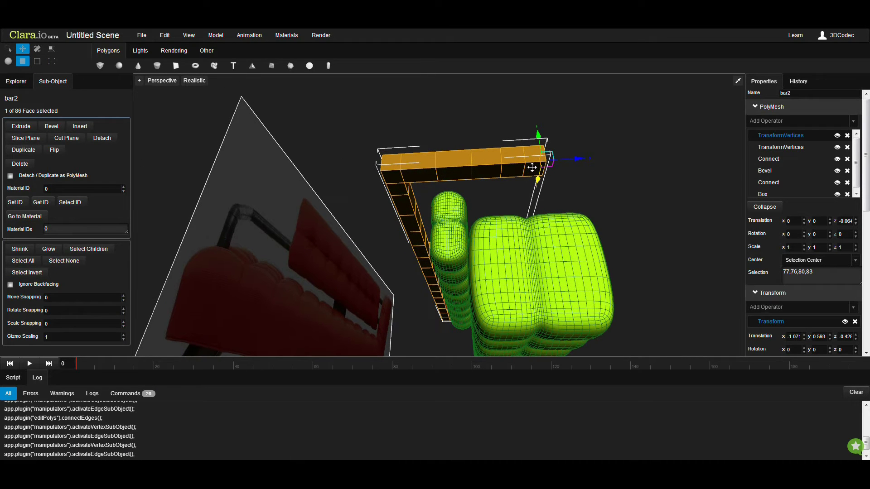
{"action": "middle_click_drag", "start_coordinate": [557, 227], "coordinate": [611, 187]}
{"action": "left_click", "coordinate": [611, 187]}
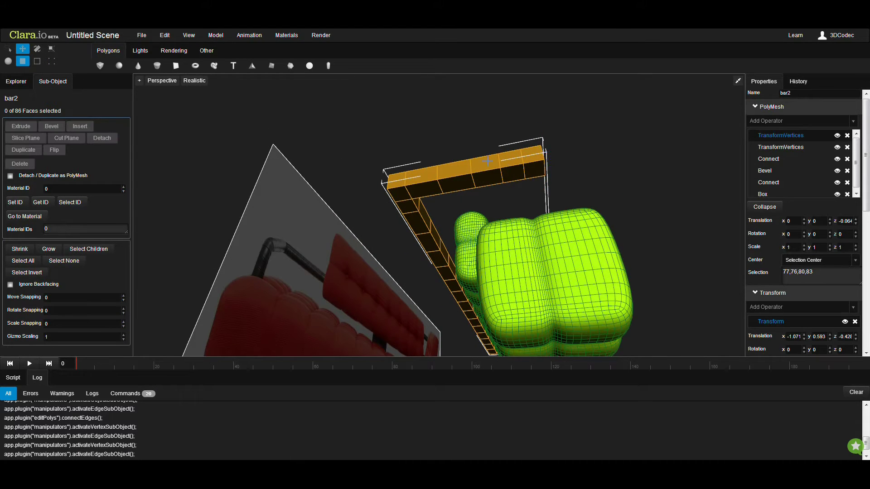
{"action": "left_click", "coordinate": [529, 169]}
{"action": "right_click_drag", "start_coordinate": [553, 232], "coordinate": [218, 186]}
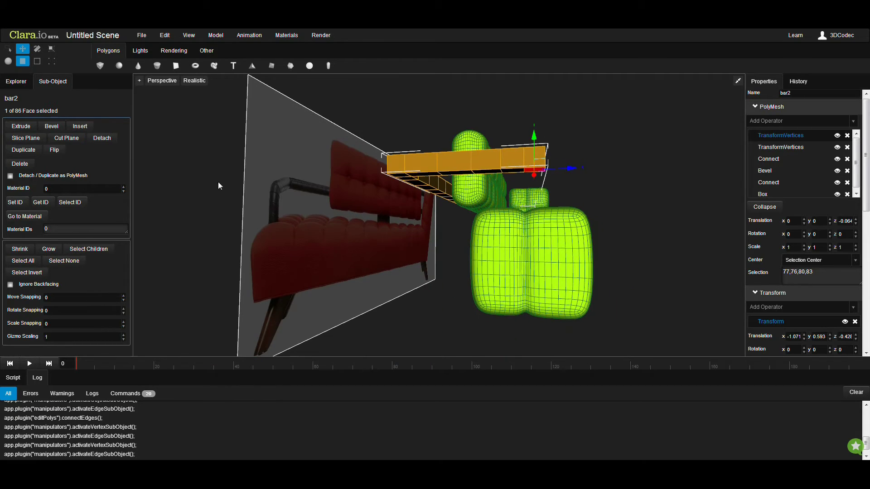
{"action": "left_click", "coordinate": [53, 129]}
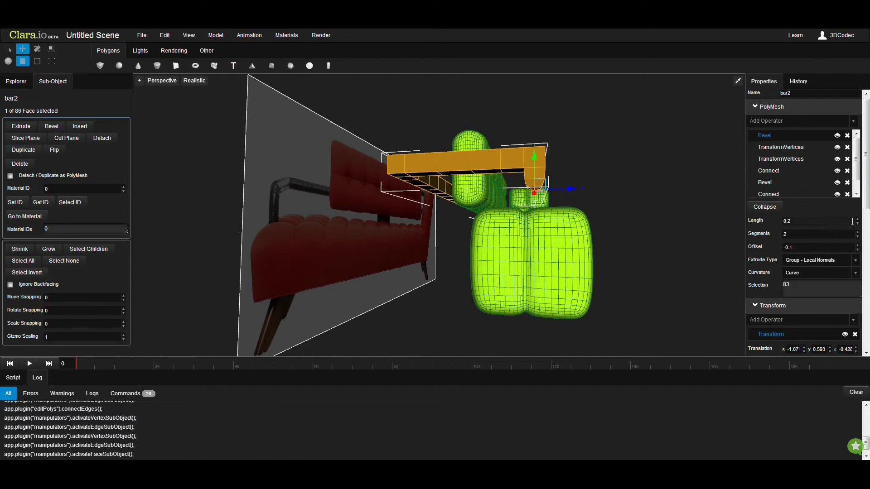
{"action": "left_click", "coordinate": [816, 273]}
{"action": "left_click", "coordinate": [816, 294]}
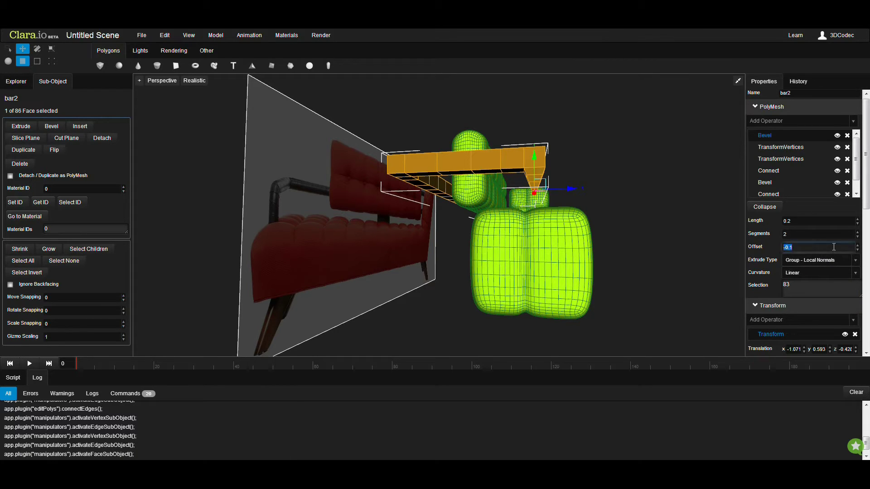
{"action": "type", "text": "0"}
{"action": "key", "text": "Return"}
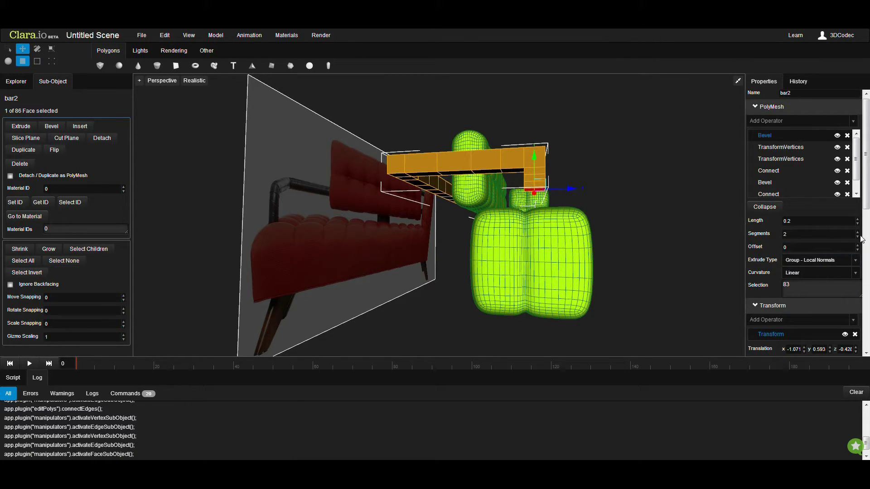
Set the downward bevel to 3 segments and a length of about 0.79 so the front post reaches alongside the seat
{"action": "left_click_drag", "start_coordinate": [859, 224], "coordinate": [857, 190]}
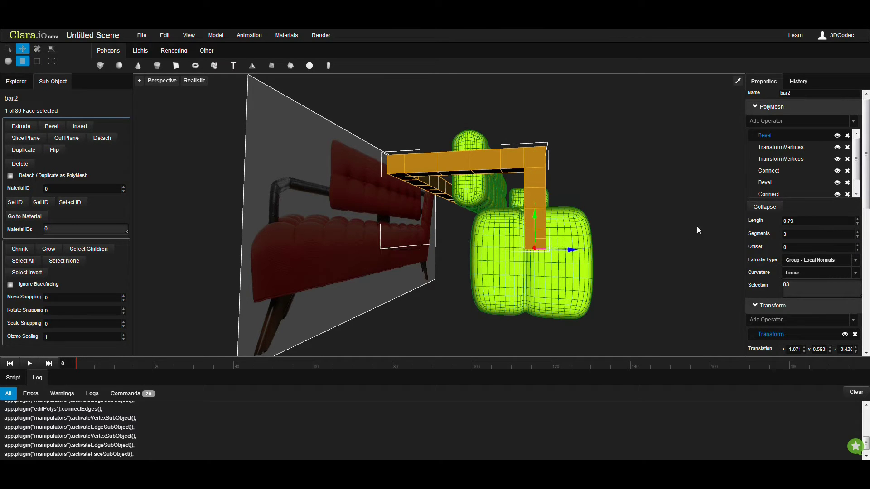
{"action": "middle_click_drag", "start_coordinate": [683, 230], "coordinate": [652, 254]}
{"action": "right_click_drag", "start_coordinate": [651, 253], "coordinate": [724, 253]}
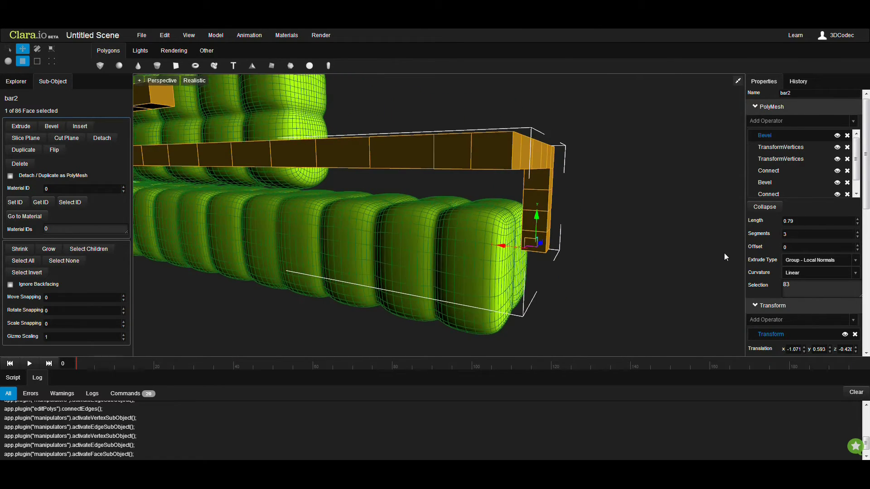
{"action": "left_click", "coordinate": [858, 236]}
{"action": "left_click_drag", "start_coordinate": [858, 223], "coordinate": [858, 221]}
Extrude the inward face at the front post's lower end twice by 0.2 into the seat cushion, using the wireframe display
{"action": "middle_click_drag", "start_coordinate": [585, 268], "coordinate": [475, 267]}
{"action": "right_click_drag", "start_coordinate": [474, 267], "coordinate": [537, 256]}
{"action": "left_click", "coordinate": [423, 246]}
{"action": "right_click_drag", "start_coordinate": [442, 267], "coordinate": [473, 259]}
{"action": "right_click_drag", "start_coordinate": [608, 203], "coordinate": [586, 224]}
{"action": "key", "text": "F3"}
{"action": "left_click", "coordinate": [529, 254]}
{"action": "right_click_drag", "start_coordinate": [518, 285], "coordinate": [601, 283]}
{"action": "left_click", "coordinate": [23, 129]}
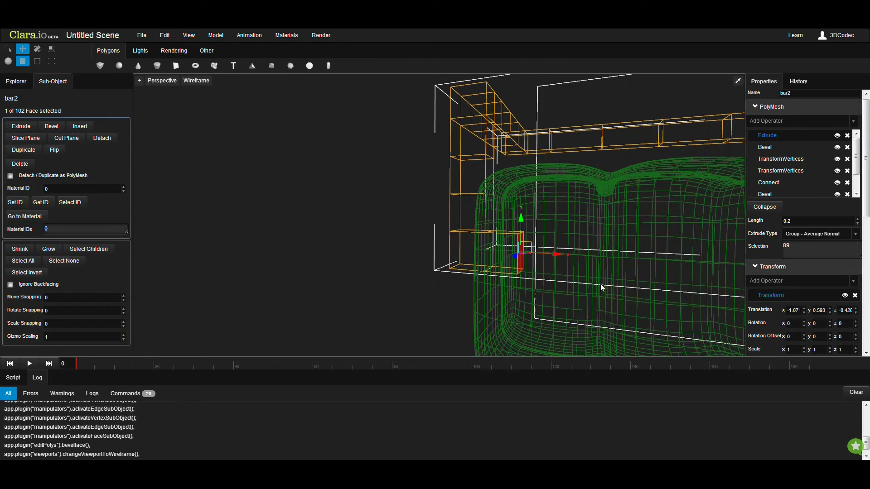
{"action": "left_click", "coordinate": [28, 132]}
Return to the realistic display and bevel the far end face of bar2's long rear bar with linear curvature and an offset of 0
{"action": "right_click_drag", "start_coordinate": [269, 233], "coordinate": [717, 196]}
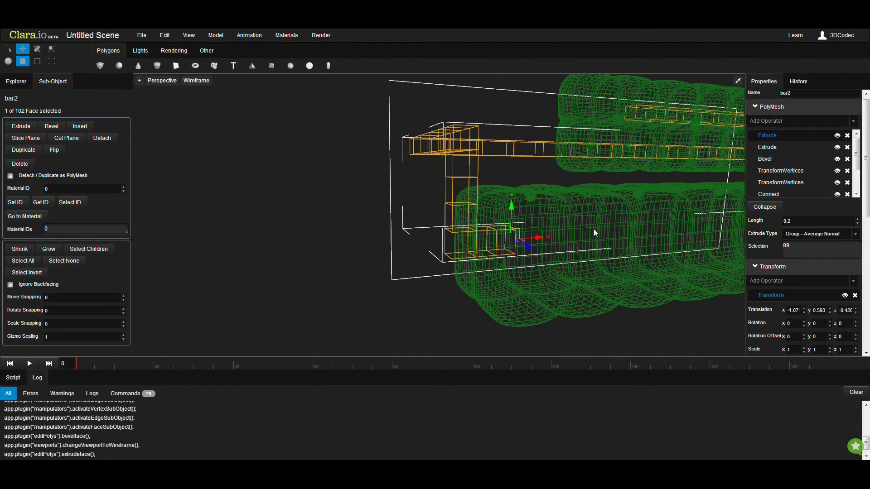
{"action": "right_click_drag", "start_coordinate": [591, 234], "coordinate": [586, 242]}
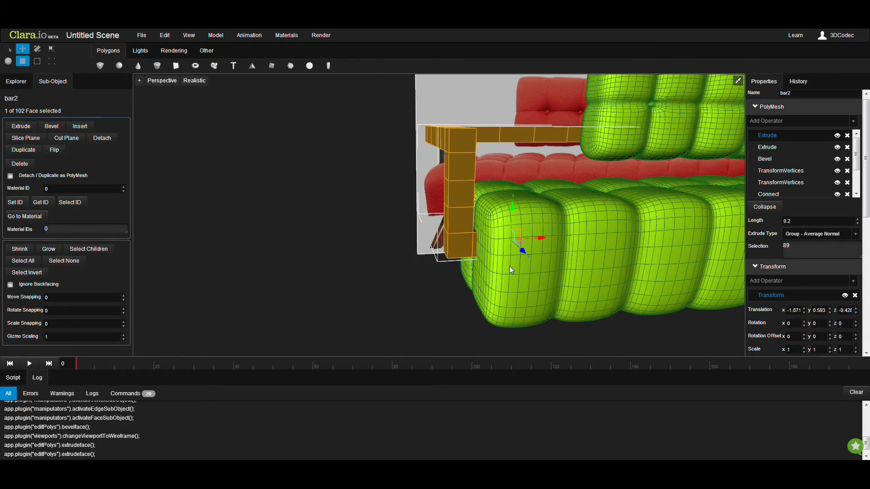
{"action": "right_click_drag", "start_coordinate": [488, 266], "coordinate": [408, 197]}
{"action": "scroll", "coordinate": [409, 196], "scroll_direction": "up", "scroll_amount": 5}
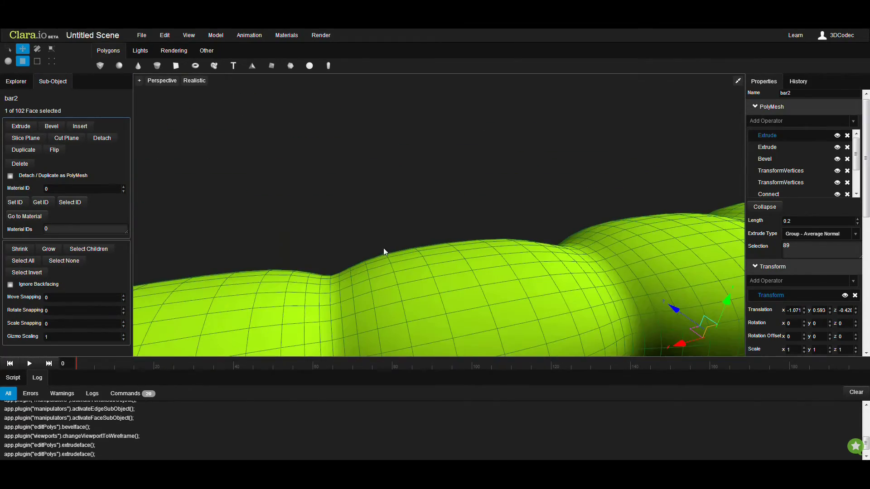
{"action": "right_click_drag", "start_coordinate": [404, 230], "coordinate": [400, 288]}
{"action": "scroll", "coordinate": [446, 177], "scroll_direction": "down", "scroll_amount": 5}
{"action": "right_click_drag", "start_coordinate": [401, 322], "coordinate": [385, 302]}
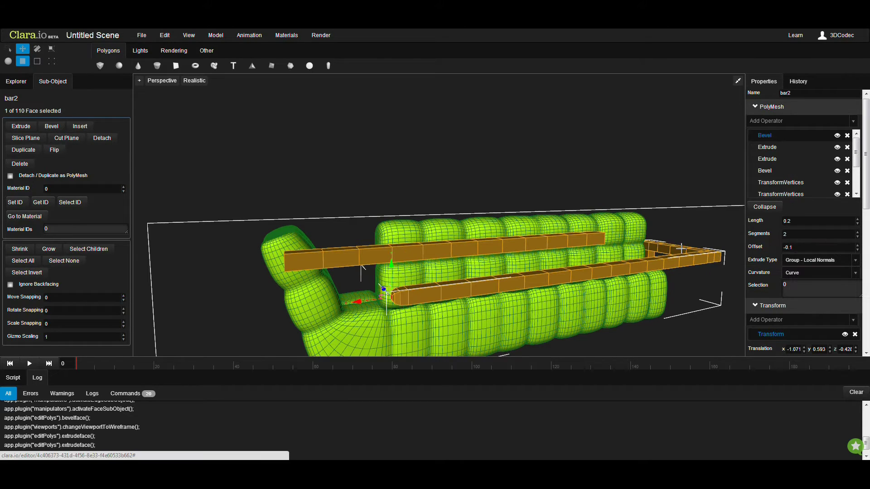
{"action": "left_click", "coordinate": [799, 273]}
{"action": "left_click", "coordinate": [799, 298]}
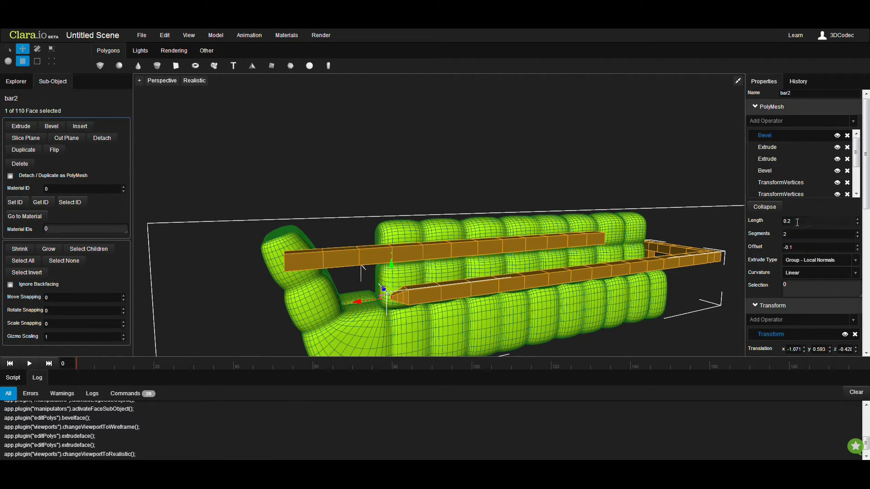
{"action": "left_click", "coordinate": [799, 247]}
{"action": "type", "text": "0"}
{"action": "key", "text": "Return"}
Adjust the rear bar's end bevel to a length of 1.13, checking its reach against the sofa's corner and bar1
{"action": "left_click_drag", "start_coordinate": [858, 221], "coordinate": [857, 171]}
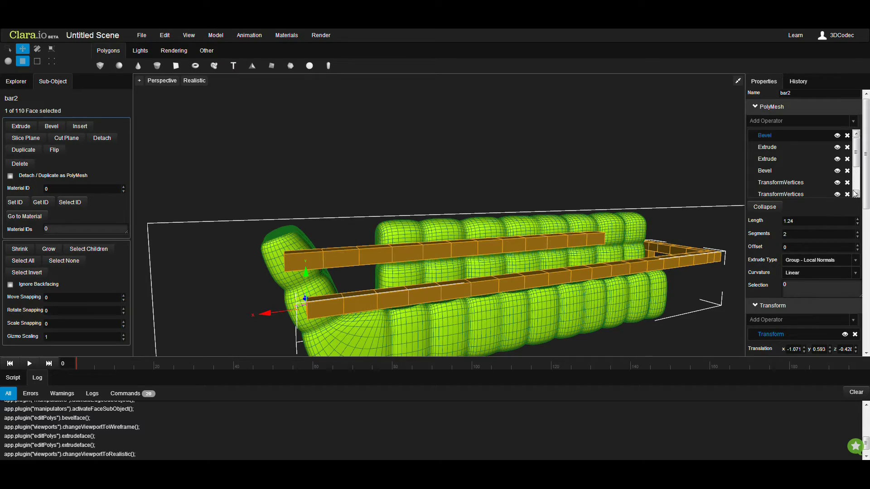
{"action": "middle_click_drag", "start_coordinate": [453, 293], "coordinate": [275, 264]}
{"action": "right_click_drag", "start_coordinate": [274, 264], "coordinate": [402, 317]}
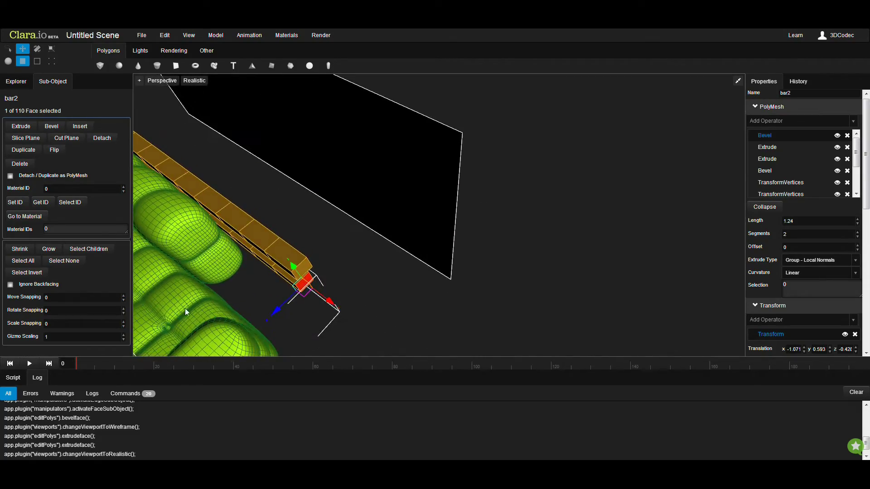
{"action": "right_click_drag", "start_coordinate": [177, 308], "coordinate": [436, 240]}
{"action": "right_click_drag", "start_coordinate": [354, 259], "coordinate": [391, 275]}
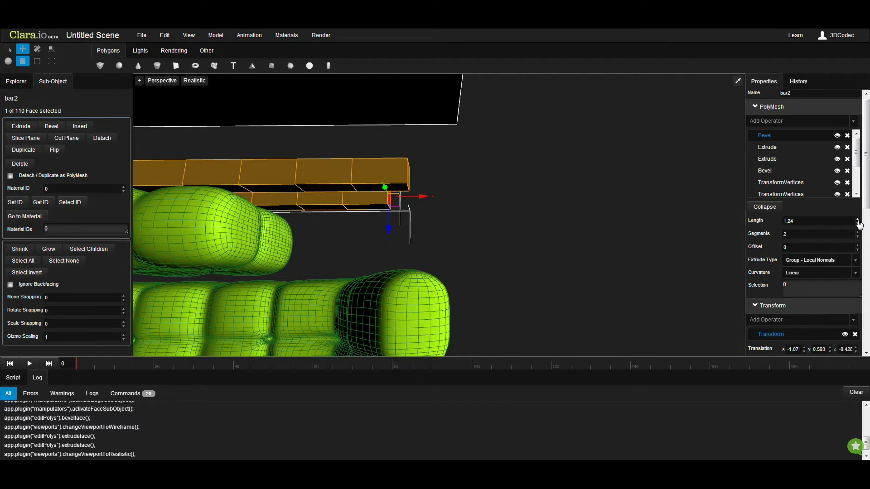
{"action": "left_click_drag", "start_coordinate": [858, 222], "coordinate": [864, 209]}
{"action": "scroll", "coordinate": [414, 247], "scroll_direction": "down", "scroll_amount": 2}
{"action": "right_click_drag", "start_coordinate": [414, 251], "coordinate": [420, 160]}
{"action": "left_click", "coordinate": [415, 154]}
{"action": "right_click_drag", "start_coordinate": [446, 230], "coordinate": [238, 224]}
{"action": "left_click", "coordinate": [375, 193]}
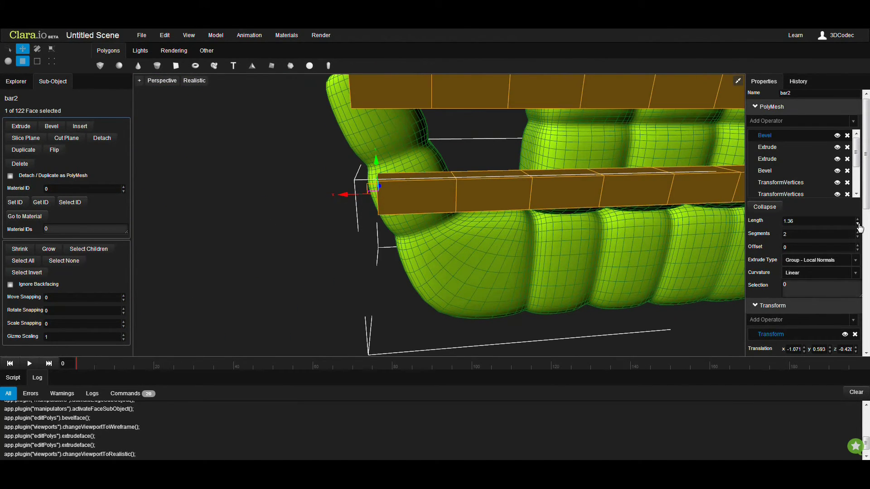
{"action": "left_click", "coordinate": [858, 224]}
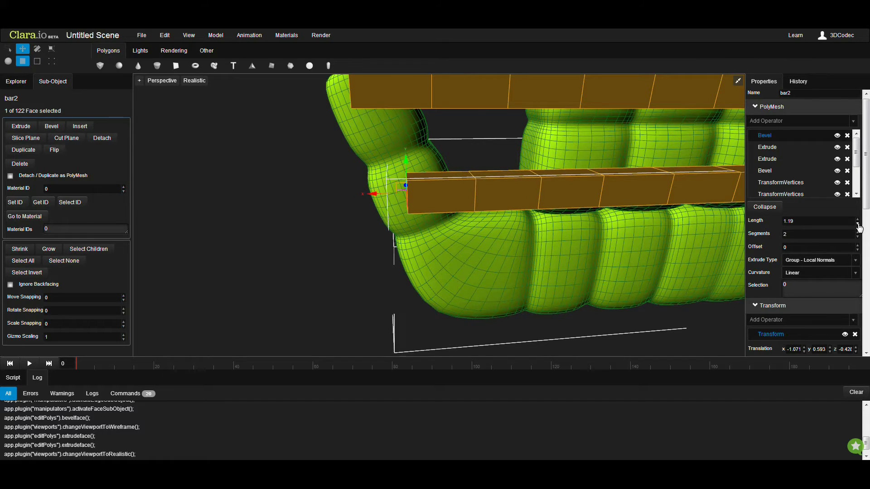
{"action": "left_click_drag", "start_coordinate": [859, 227], "coordinate": [859, 227]}
Extrude the rear bar's end face by 0.2 to add a corner section
{"action": "right_click_drag", "start_coordinate": [292, 238], "coordinate": [202, 190]}
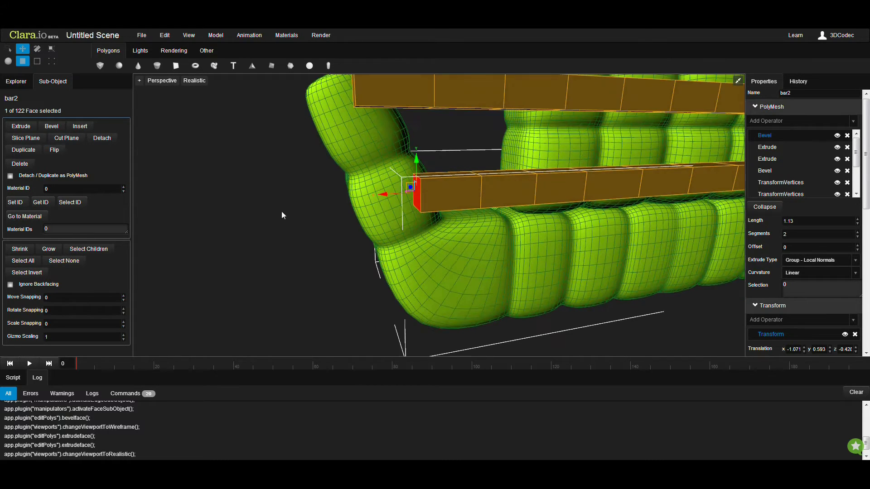
{"action": "left_click", "coordinate": [25, 128]}
{"action": "right_click_drag", "start_coordinate": [317, 226], "coordinate": [401, 217]}
{"action": "right_click_drag", "start_coordinate": [384, 261], "coordinate": [433, 266]}
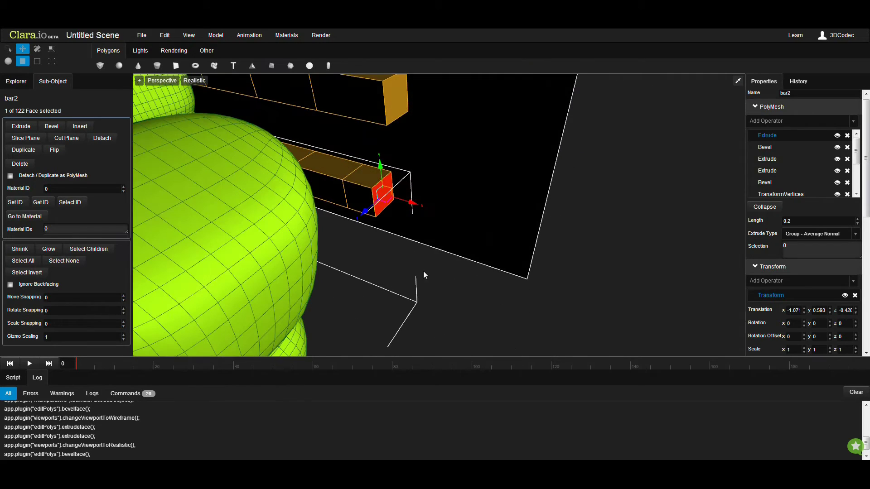
Bevel the corner section's seat-facing side with linear curvature, an offset of 0 and a length of 0.91
{"action": "left_click", "coordinate": [365, 198]}
{"action": "right_click_drag", "start_coordinate": [388, 246], "coordinate": [334, 248]}
{"action": "left_click", "coordinate": [51, 127]}
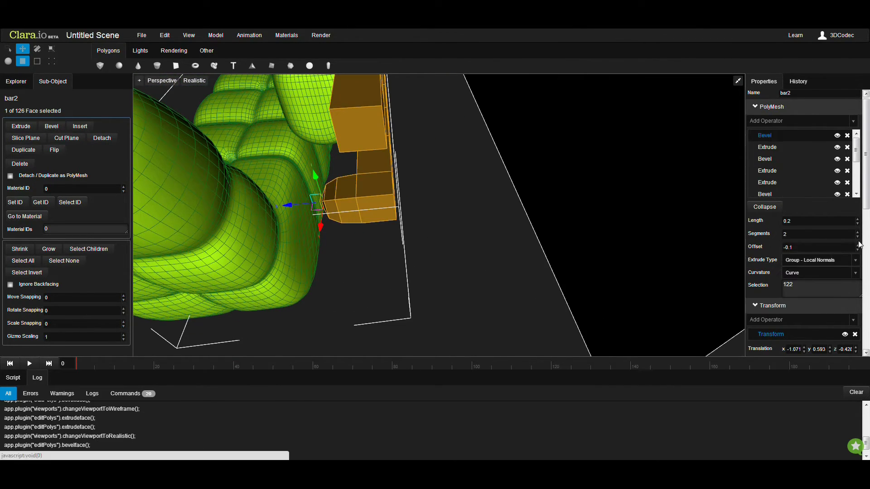
{"action": "left_click", "coordinate": [812, 274]}
{"action": "left_click", "coordinate": [800, 297]}
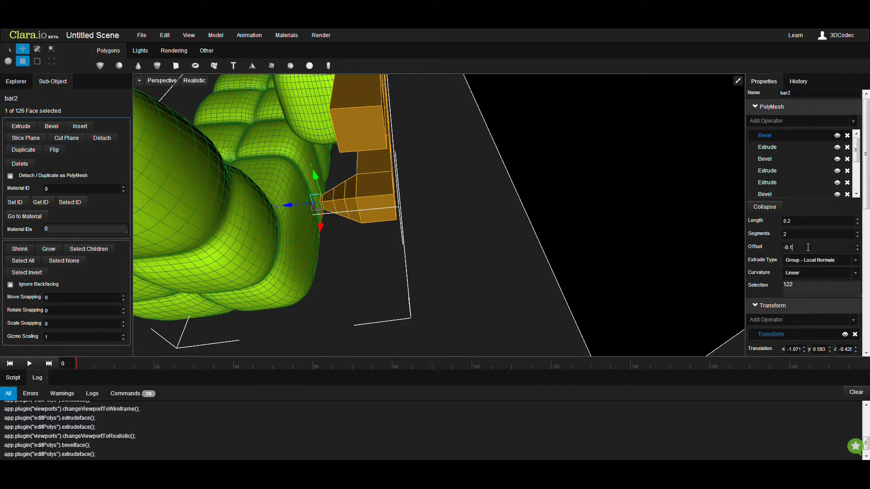
{"action": "type", "text": "0"}
{"action": "key", "text": "Return"}
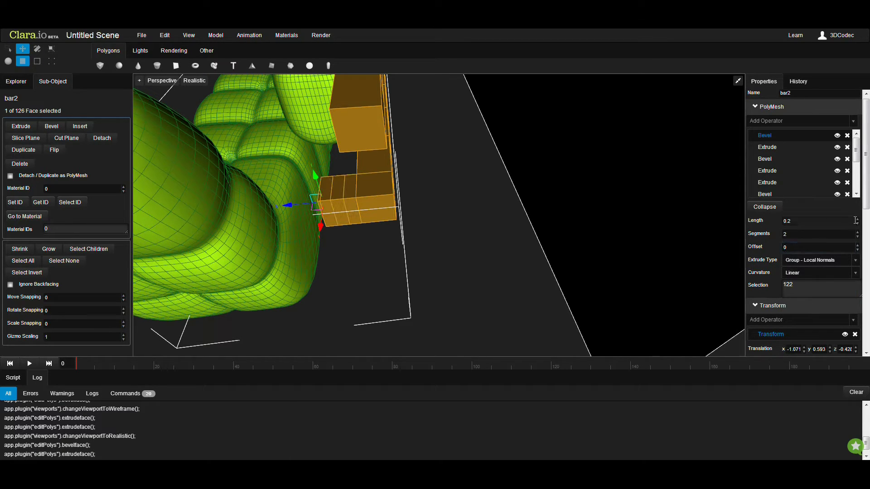
{"action": "left_click_drag", "start_coordinate": [859, 224], "coordinate": [853, 184]}
{"action": "left_click_drag", "start_coordinate": [287, 276], "coordinate": [301, 265]}
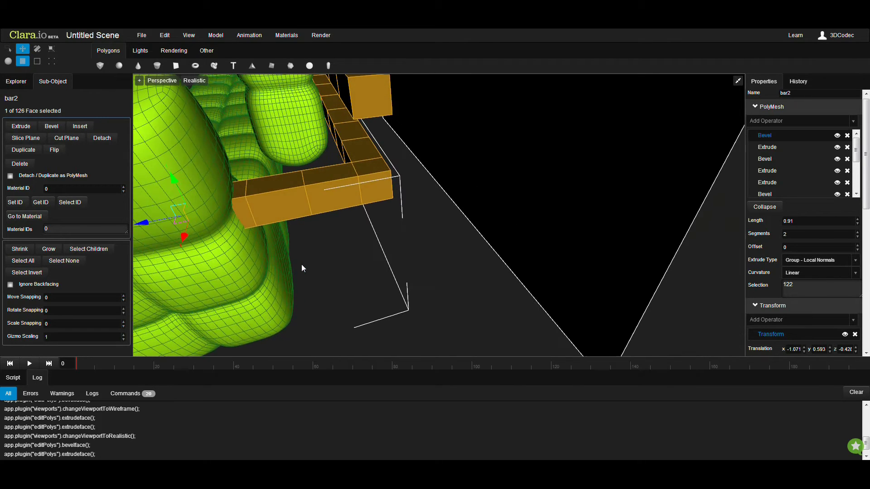
Select bar1's end face beside the raised end cushion and move it inward about 0.115 along X
{"action": "middle_click_drag", "start_coordinate": [301, 265], "coordinate": [358, 258]}
{"action": "key", "text": "F3"}
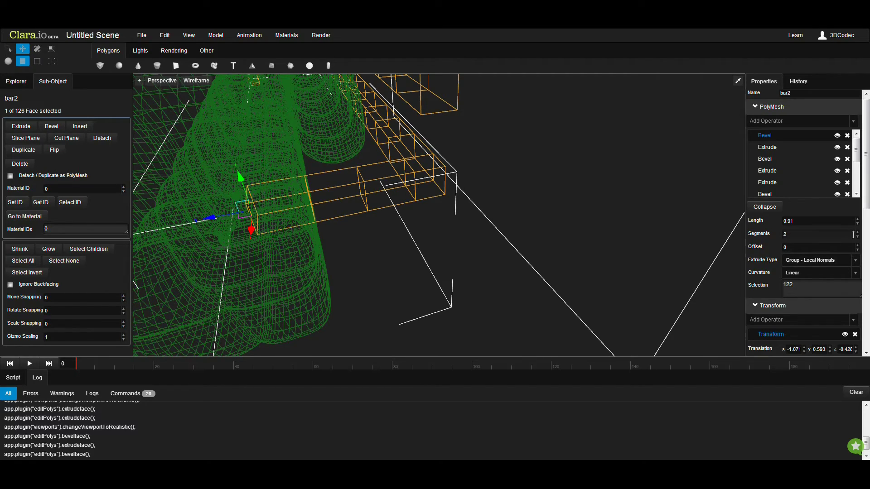
{"action": "key", "text": "F3"}
{"action": "mouse_move", "coordinate": [355, 221]}
{"action": "middle_mouse_down"}
{"action": "mouse_move", "coordinate": [374, 218]}
{"action": "mouse_move", "coordinate": [334, 245]}
{"action": "mouse_move", "coordinate": [396, 147]}
{"action": "mouse_move", "coordinate": [385, 203]}
{"action": "mouse_move", "coordinate": [360, 247]}
{"action": "middle_mouse_up"}
{"action": "left_click", "coordinate": [371, 114]}
{"action": "left_click", "coordinate": [11, 61]}
{"action": "left_click", "coordinate": [330, 146]}
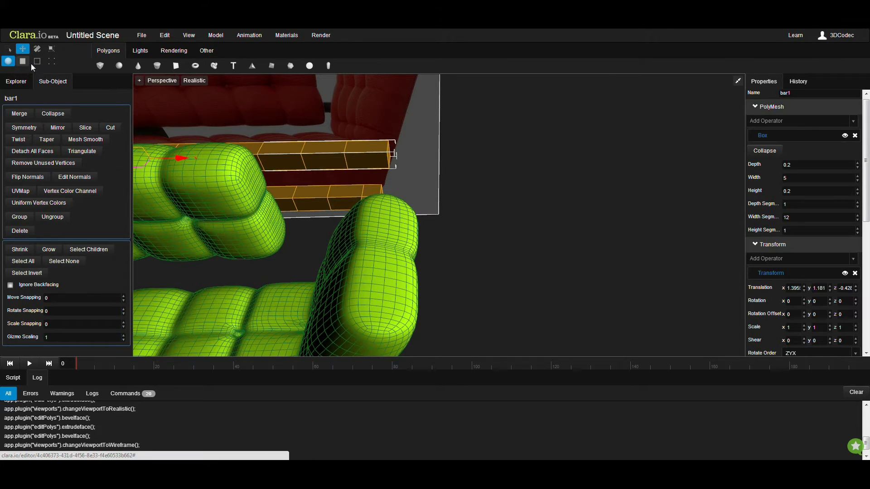
{"action": "key", "text": "y"}
{"action": "left_click", "coordinate": [393, 154]}
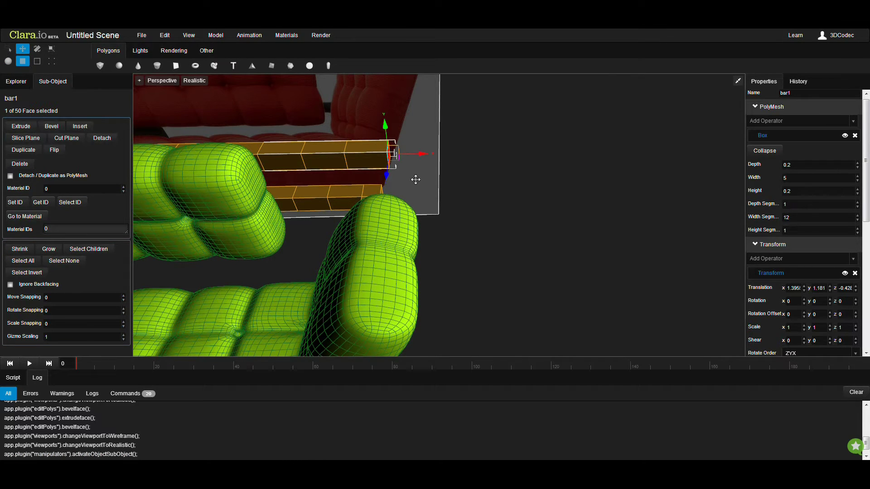
{"action": "middle_click_drag", "start_coordinate": [425, 191], "coordinate": [360, 223]}
{"action": "left_click_drag", "start_coordinate": [405, 156], "coordinate": [399, 155]}
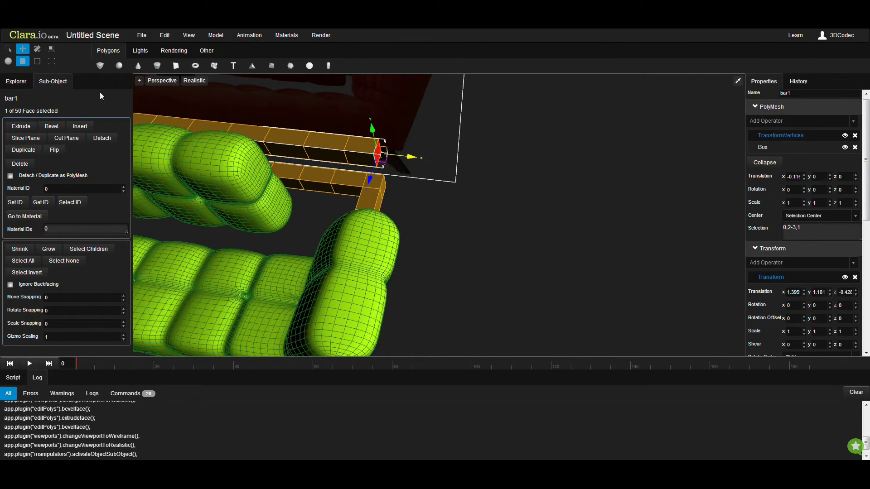
Extrude bar1's end face by 0.2 to form a corner section
{"action": "left_click", "coordinate": [37, 127]}
{"action": "middle_click_drag", "start_coordinate": [292, 178], "coordinate": [381, 161]}
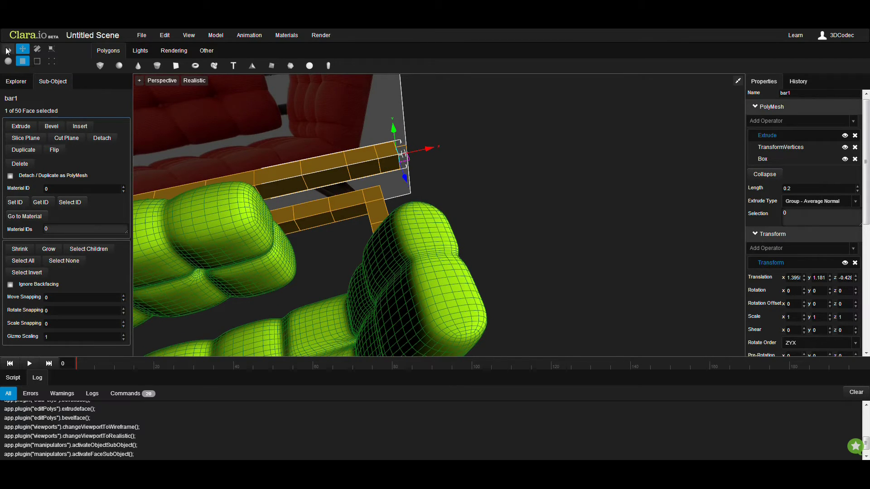
{"action": "left_click", "coordinate": [7, 50]}
Bevel the seat-facing side of bar1's corner section with linear curvature and an offset of 0
{"action": "middle_click_drag", "start_coordinate": [363, 229], "coordinate": [426, 241]}
{"action": "left_click", "coordinate": [49, 130]}
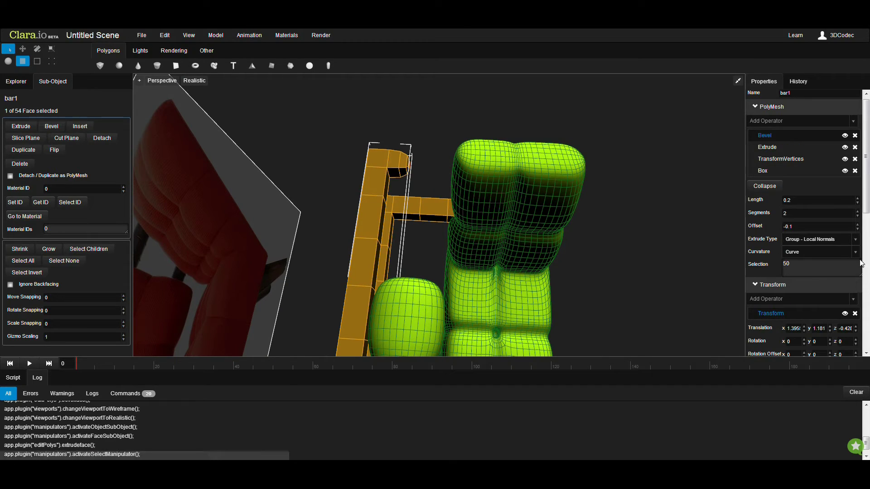
{"action": "left_click", "coordinate": [827, 252]}
{"action": "left_click", "coordinate": [824, 277]}
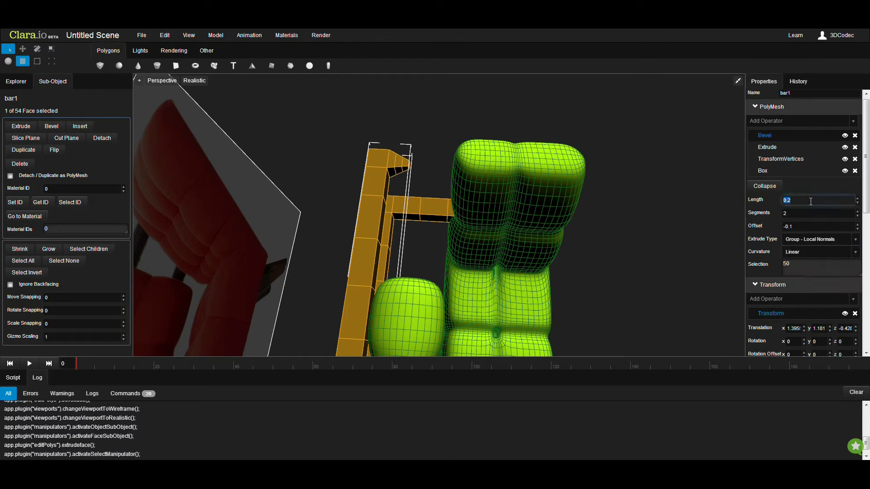
{"action": "key", "text": "Tab"}
{"action": "key", "text": "Tab"}
{"action": "type", "text": "0"}
{"action": "key", "text": "Return"}
Lengthen bar1's corner bevel so that it reaches the raised end cushion
{"action": "left_click_drag", "start_coordinate": [858, 199], "coordinate": [861, 165]}
{"action": "right_click_drag", "start_coordinate": [522, 199], "coordinate": [376, 209]}
{"action": "middle_click_drag", "start_coordinate": [376, 208], "coordinate": [490, 253]}
{"action": "scroll", "coordinate": [326, 259], "scroll_direction": "down", "scroll_amount": 4}
{"action": "right_click_drag", "start_coordinate": [327, 263], "coordinate": [430, 281]}
Add a MeshSmooth operator to bar1 with 2 subdivisions
{"action": "left_click", "coordinate": [765, 121]}
{"action": "type", "text": "mesh"}
{"action": "key", "text": "Return"}
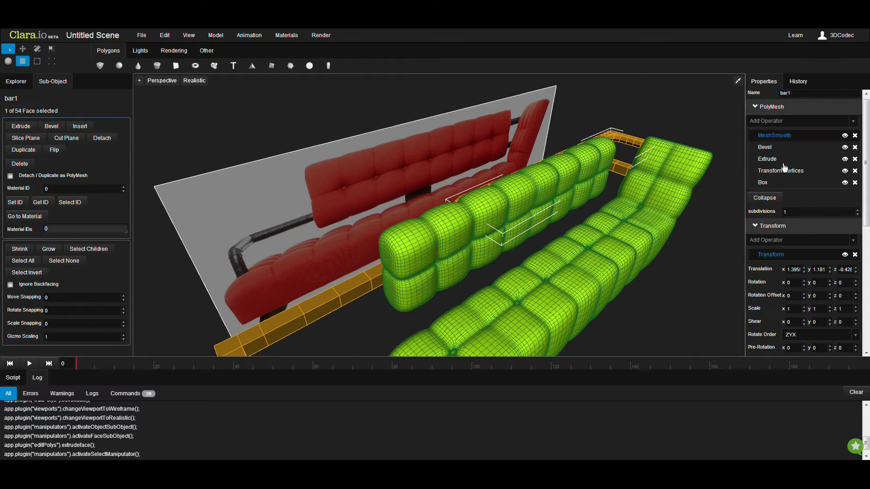
{"action": "left_click", "coordinate": [857, 210]}
{"action": "middle_click_drag", "start_coordinate": [724, 210], "coordinate": [598, 227]}
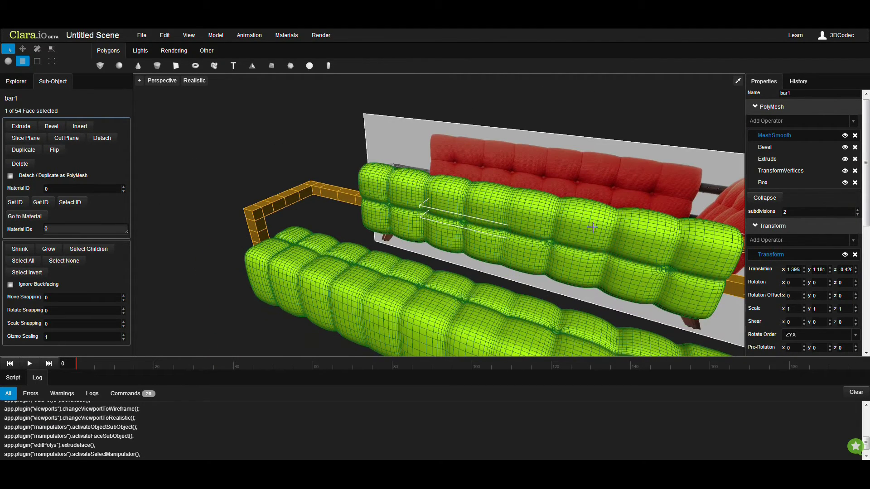
Hide the mesh edges in the perspective view and set bar1's MeshSmooth subdivisions to 3
{"action": "middle_click_drag", "start_coordinate": [633, 278], "coordinate": [488, 213]}
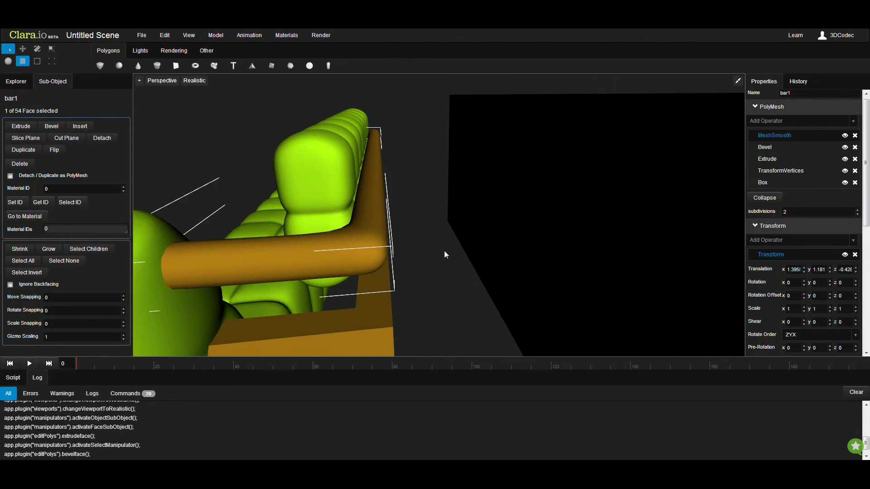
{"action": "scroll", "coordinate": [442, 240], "scroll_direction": "up", "scroll_amount": 3}
{"action": "mouse_move", "coordinate": [440, 223]}
{"action": "middle_mouse_down"}
{"action": "mouse_move", "coordinate": [494, 276]}
{"action": "mouse_move", "coordinate": [404, 184]}
{"action": "mouse_move", "coordinate": [393, 218]}
{"action": "mouse_move", "coordinate": [431, 231]}
{"action": "middle_mouse_up"}
{"action": "left_click", "coordinate": [797, 212]}
{"action": "key", "text": "Return"}
{"action": "middle_click_drag", "start_coordinate": [607, 212], "coordinate": [566, 190]}
{"action": "scroll", "coordinate": [567, 190], "scroll_direction": "up", "scroll_amount": 2}
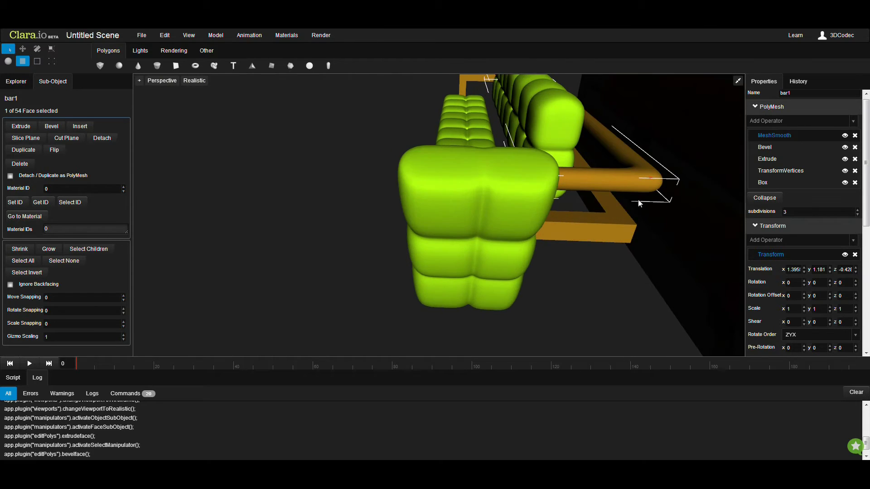
{"action": "scroll", "coordinate": [507, 200], "scroll_direction": "down", "scroll_amount": 2}
Examine bar1's smoothed corner up close and clear the face selection, then compare the whole sofa with the reference
{"action": "middle_click_drag", "start_coordinate": [633, 200], "coordinate": [450, 221]}
{"action": "scroll", "coordinate": [508, 197], "scroll_direction": "up", "scroll_amount": 4}
{"action": "key", "text": "ctrl+minus"}
{"action": "middle_click_drag", "start_coordinate": [526, 208], "coordinate": [563, 219]}
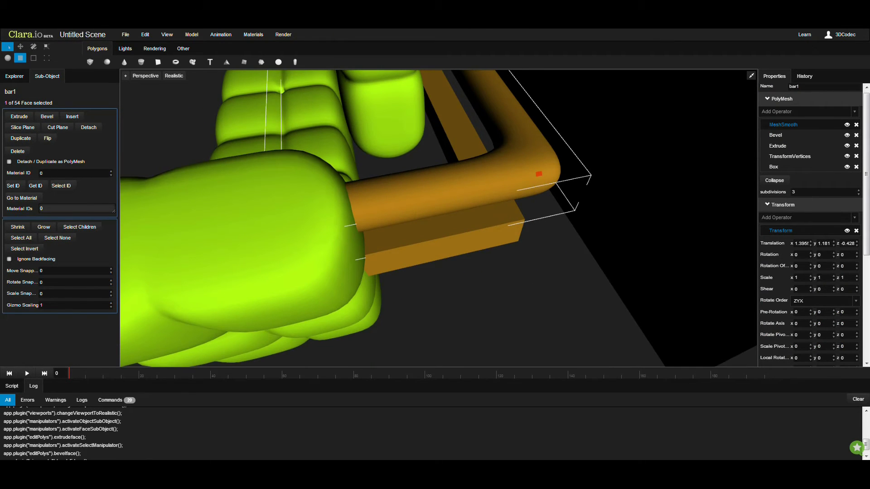
{"action": "left_click", "coordinate": [814, 38]}
{"action": "middle_click_drag", "start_coordinate": [449, 249], "coordinate": [528, 213]}
{"action": "left_click", "coordinate": [594, 136]}
{"action": "middle_click_drag", "start_coordinate": [584, 159], "coordinate": [430, 247]}
{"action": "scroll", "coordinate": [449, 246], "scroll_direction": "down", "scroll_amount": 5}
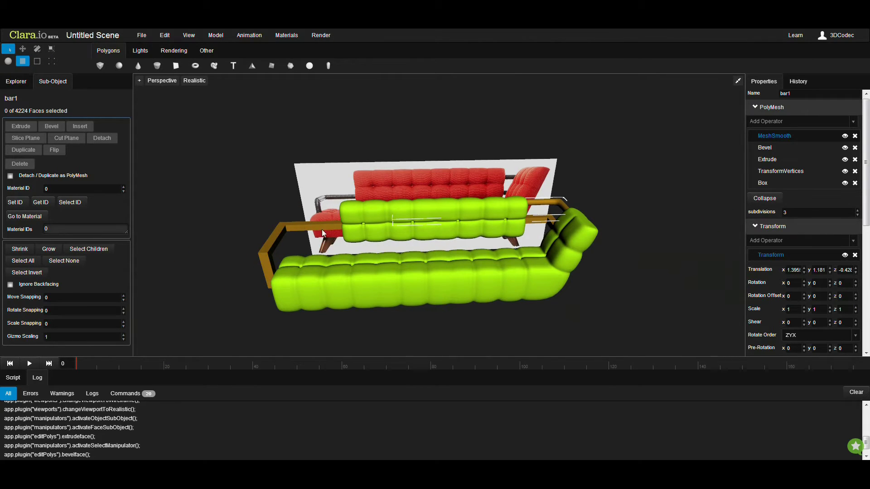
Apply MeshSmooth to the whole bar2 object and adjust its subdivisions
{"action": "left_click", "coordinate": [8, 61]}
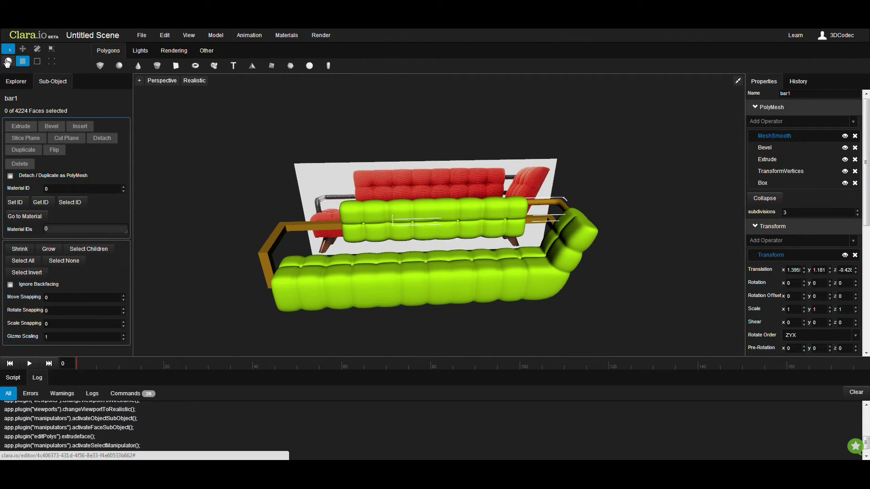
{"action": "left_click", "coordinate": [279, 228]}
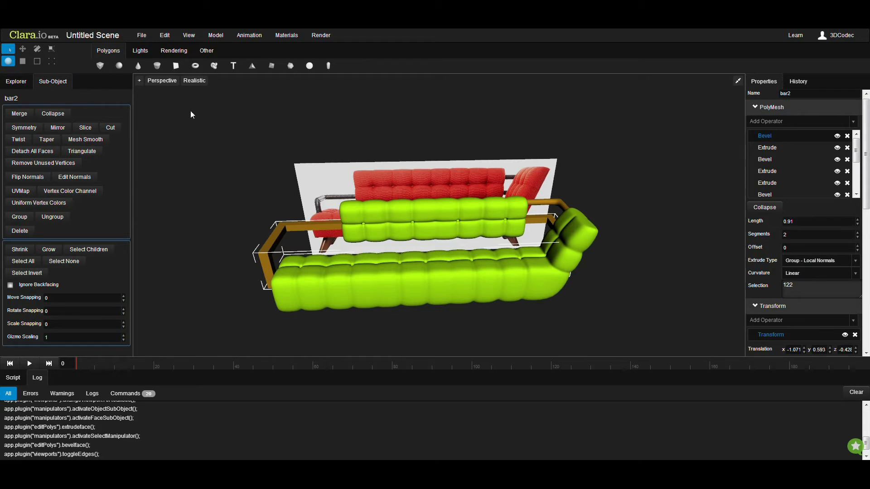
{"action": "left_click", "coordinate": [85, 140]}
{"action": "left_click", "coordinate": [809, 221]}
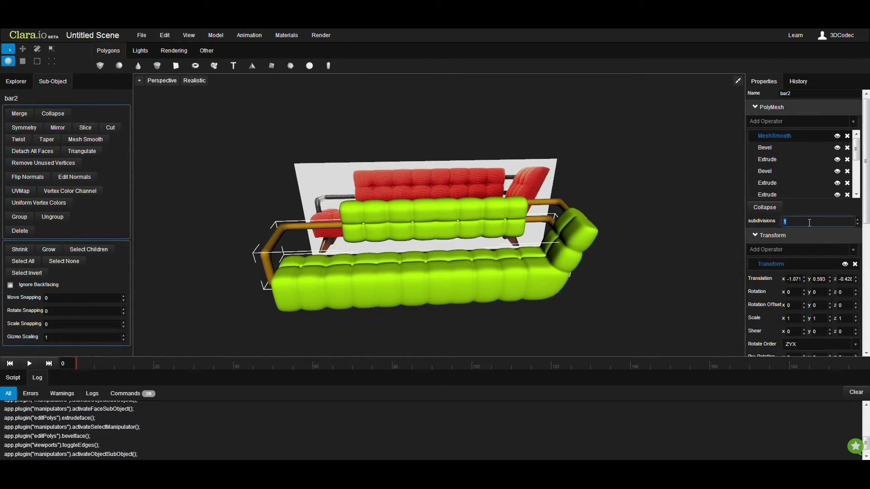
{"action": "key", "text": "Return"}
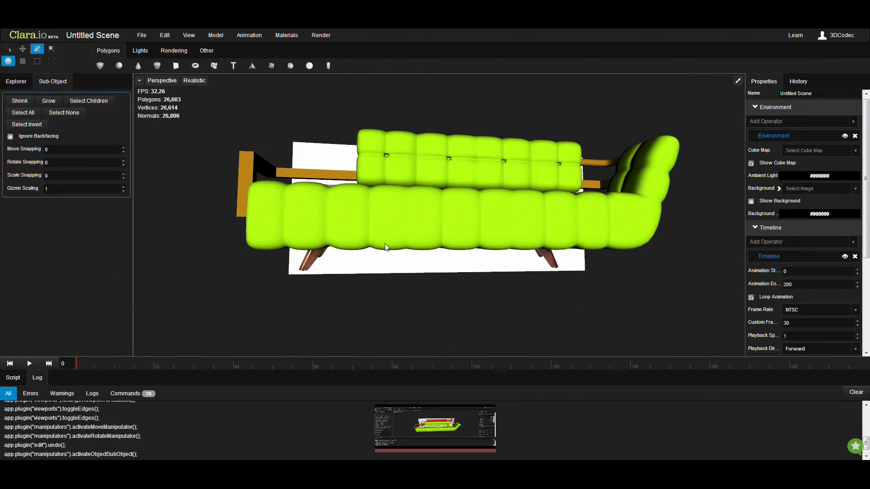
Add a box to the scene as the base shape for a sofa leg
{"action": "scroll", "coordinate": [395, 251], "scroll_direction": "down", "scroll_amount": 3}
{"action": "middle_click_drag", "start_coordinate": [385, 244], "coordinate": [405, 199]}
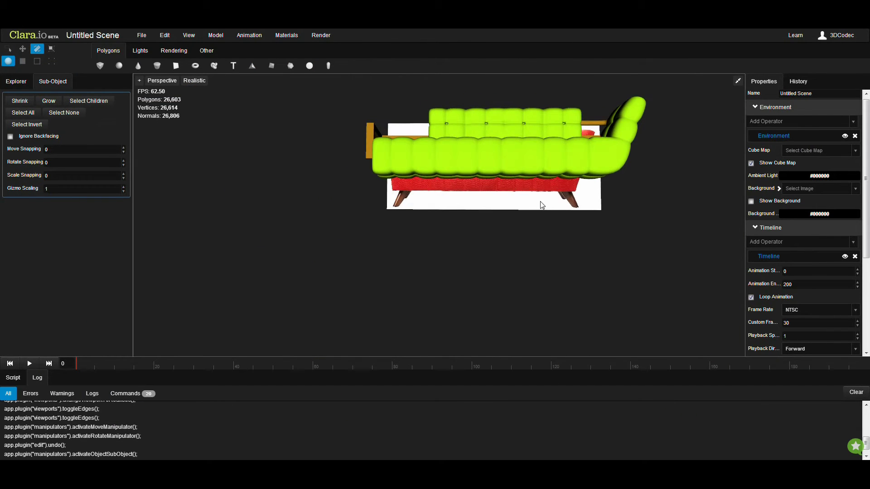
{"action": "middle_click_drag", "start_coordinate": [432, 231], "coordinate": [444, 237]}
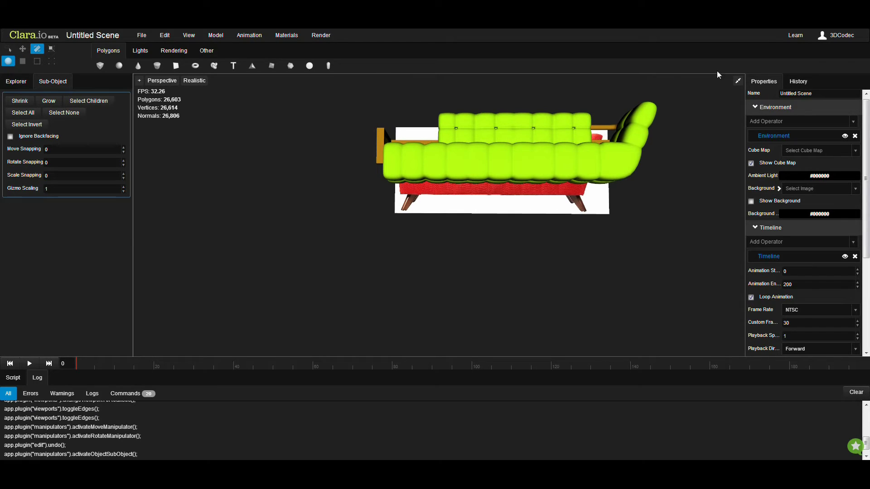
{"action": "left_click", "coordinate": [737, 83]}
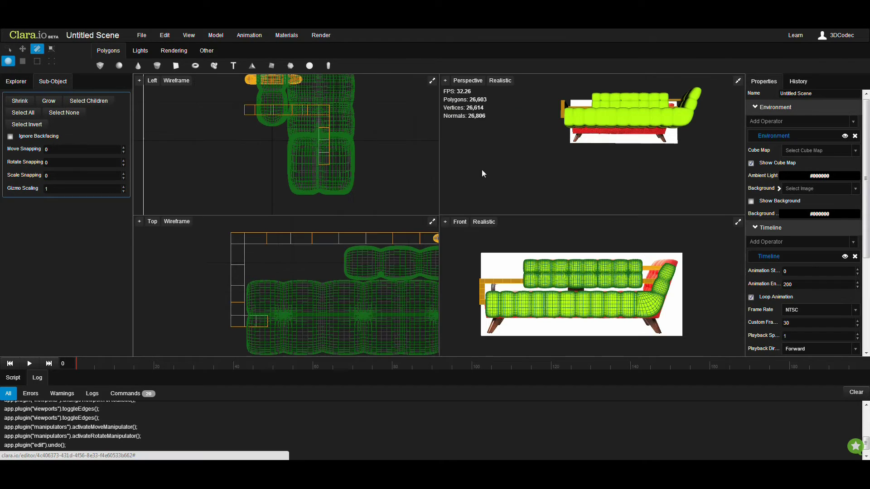
{"action": "left_click", "coordinate": [738, 82]}
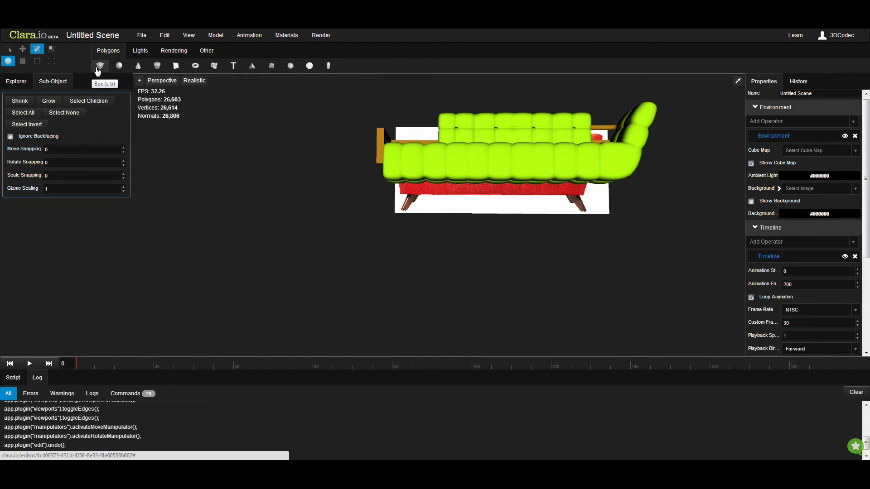
{"action": "left_click", "coordinate": [97, 69]}
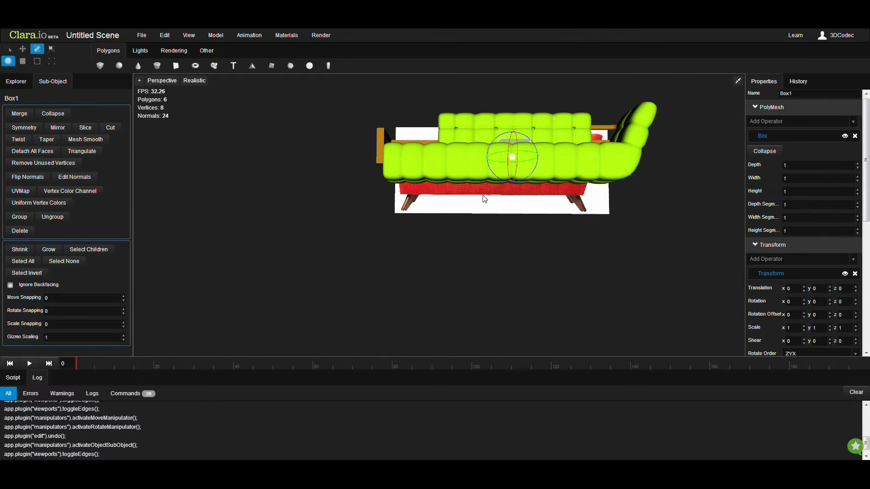
{"action": "right_click", "coordinate": [452, 168]}
Move the box below the seat near the reference's left leg, at about X -3.62 and Y -1.85
{"action": "left_click", "coordinate": [23, 50]}
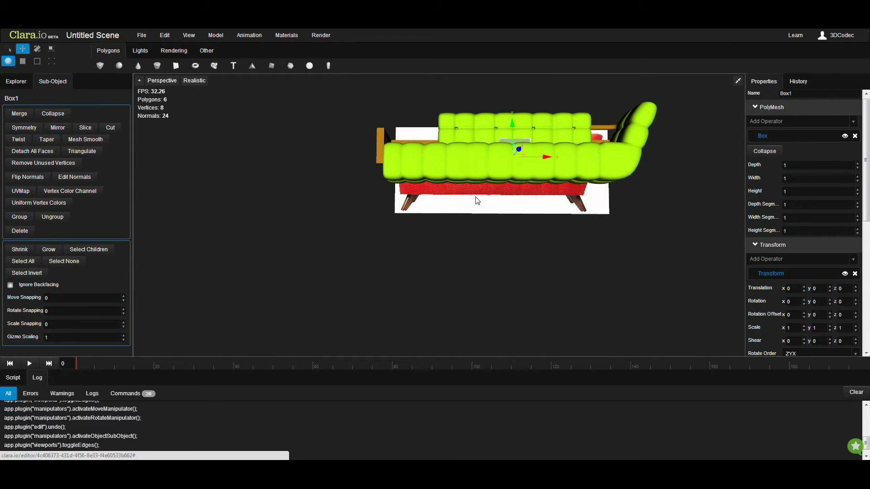
{"action": "middle_click_drag", "start_coordinate": [530, 189], "coordinate": [519, 167]}
{"action": "left_click_drag", "start_coordinate": [520, 149], "coordinate": [460, 186]}
{"action": "left_click", "coordinate": [738, 81]}
{"action": "scroll", "coordinate": [602, 243], "scroll_direction": "up", "scroll_amount": 3}
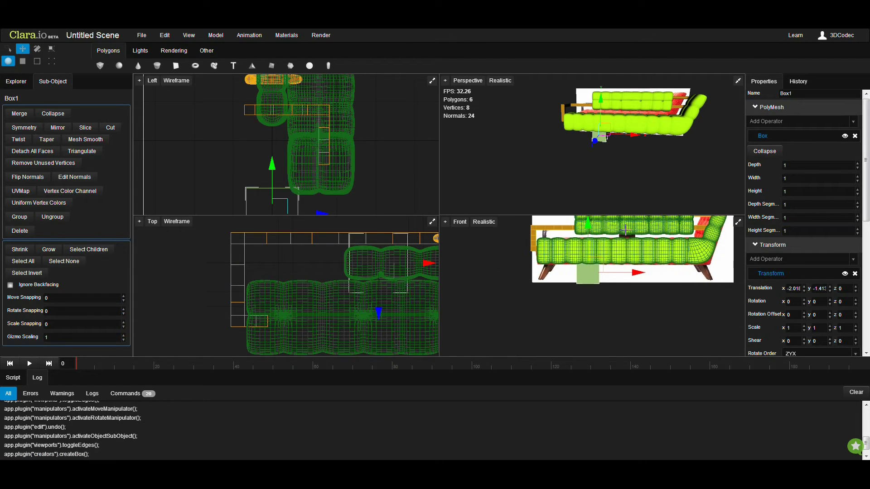
{"action": "left_click_drag", "start_coordinate": [597, 256], "coordinate": [540, 266]}
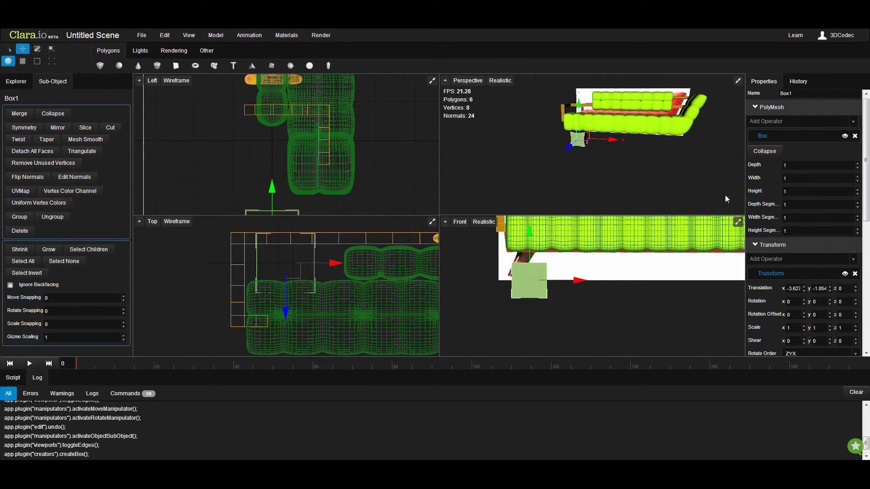
Set the leg box's depth to 0.301 and width to 0.3, and raise it to the seat's underside at about Y -1.37
{"action": "double_click", "coordinate": [794, 165]}
{"action": "type", "text": "0.9"}
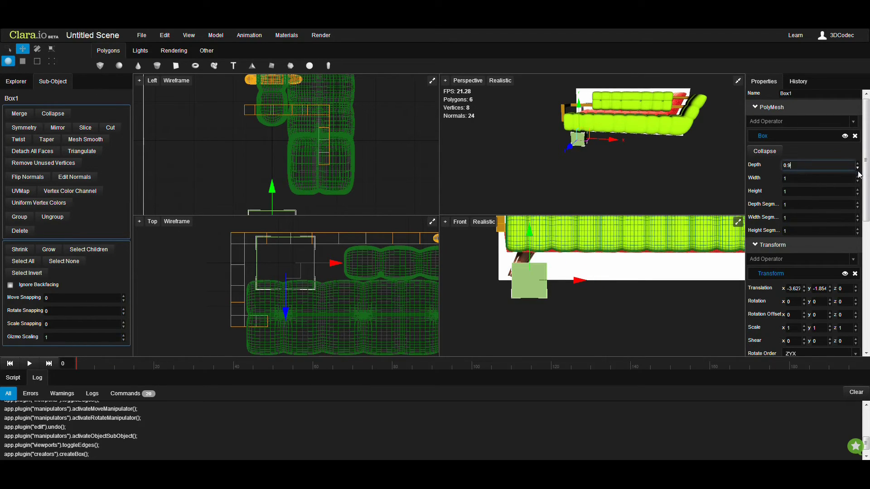
{"action": "key", "text": "BackSpace"}
{"action": "type", "text": "001"}
{"action": "left_click", "coordinate": [857, 163]}
{"action": "left_click", "coordinate": [858, 164]}
{"action": "left_click", "coordinate": [857, 164]}
{"action": "left_click_drag", "start_coordinate": [858, 180], "coordinate": [860, 185]}
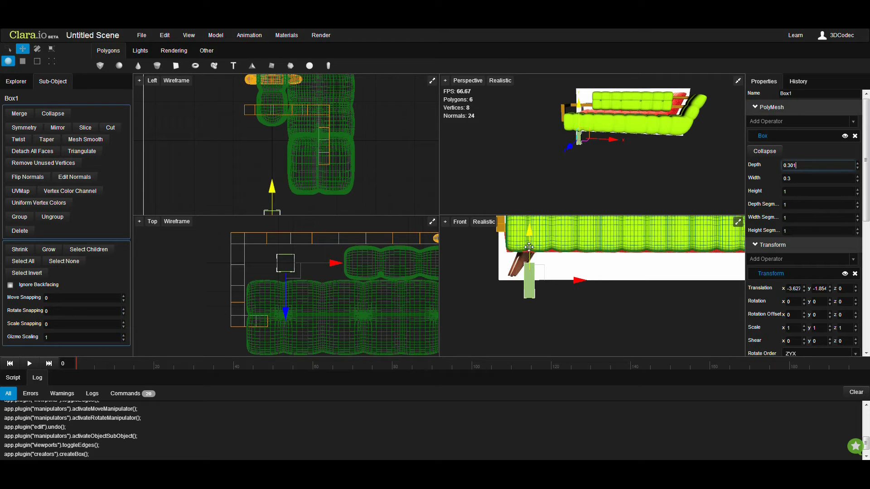
{"action": "left_click_drag", "start_coordinate": [529, 247], "coordinate": [529, 230]}
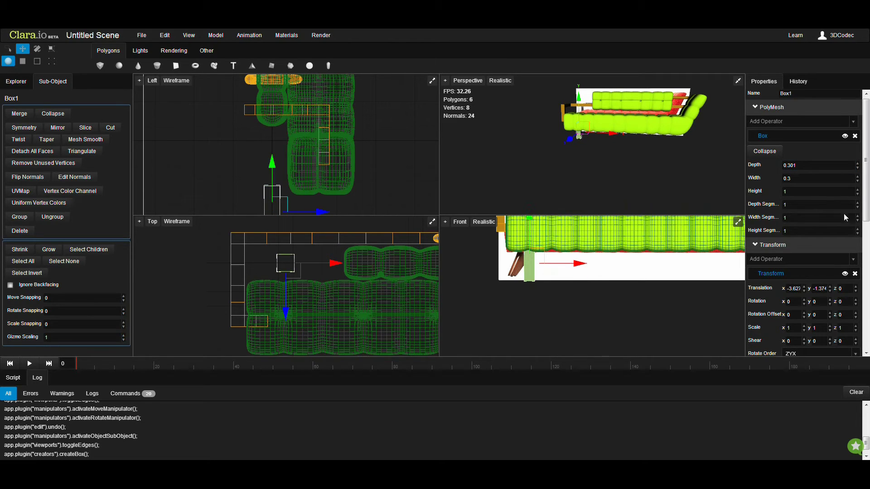
{"action": "left_click", "coordinate": [37, 49]}
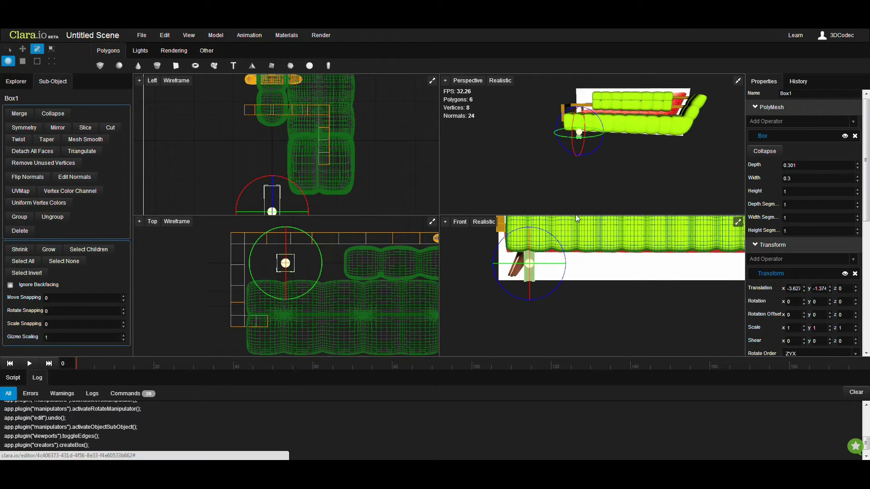
{"action": "key", "text": "w"}
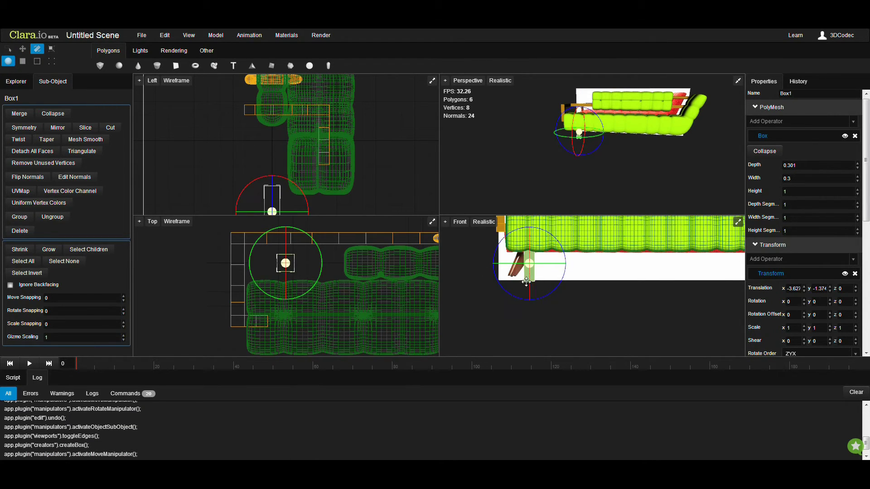
{"action": "left_click", "coordinate": [52, 61]}
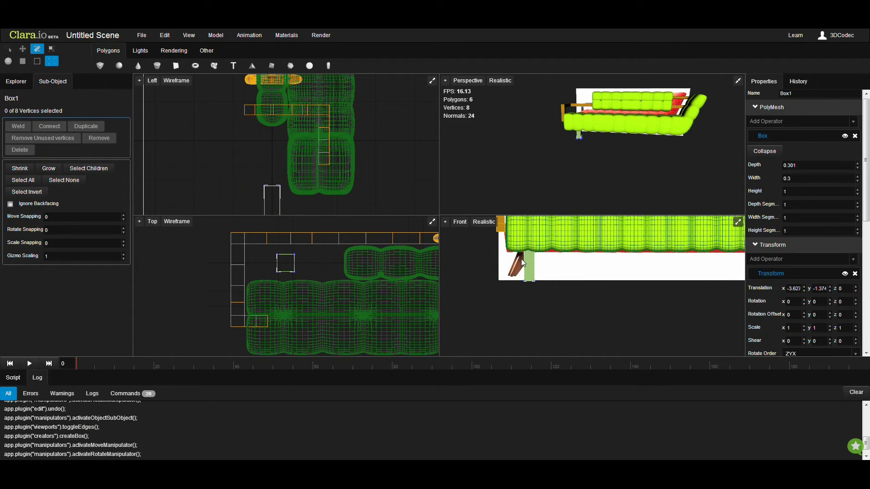
{"action": "left_click", "coordinate": [23, 49]}
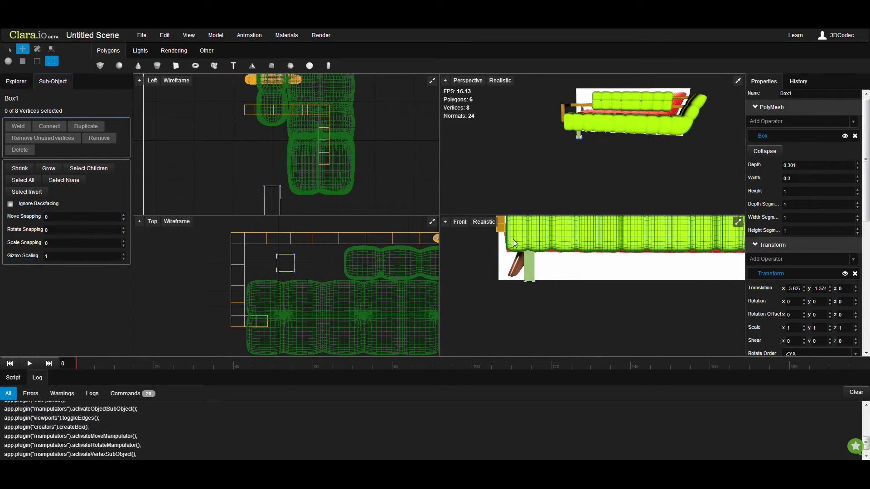
{"action": "left_click", "coordinate": [8, 61]}
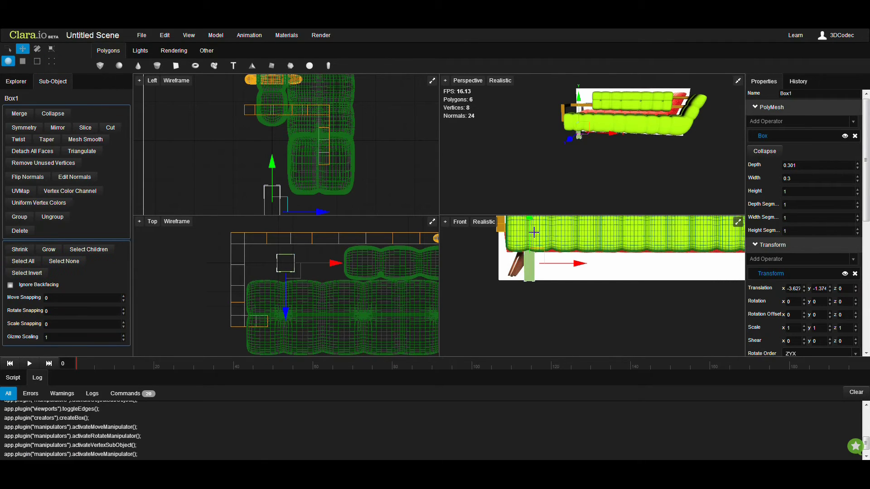
Move the leg box straight down, clear of the reference image, to about Y -2.90
{"action": "left_click_drag", "start_coordinate": [528, 237], "coordinate": [519, 291]}
{"action": "middle_click_drag", "start_coordinate": [503, 312], "coordinate": [504, 293]}
{"action": "scroll", "coordinate": [579, 166], "scroll_direction": "up", "scroll_amount": 3}
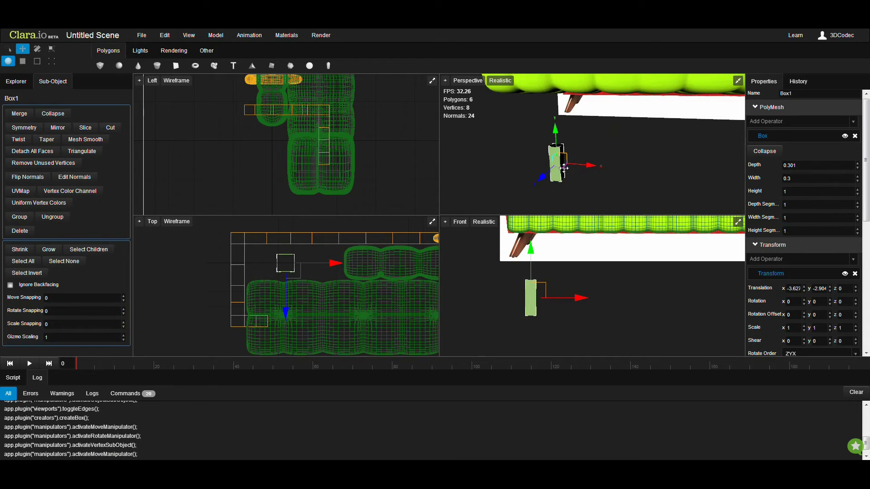
{"action": "middle_click_drag", "start_coordinate": [566, 177], "coordinate": [569, 171]}
{"action": "scroll", "coordinate": [570, 173], "scroll_direction": "up", "scroll_amount": 2}
{"action": "scroll", "coordinate": [528, 294], "scroll_direction": "up", "scroll_amount": 3}
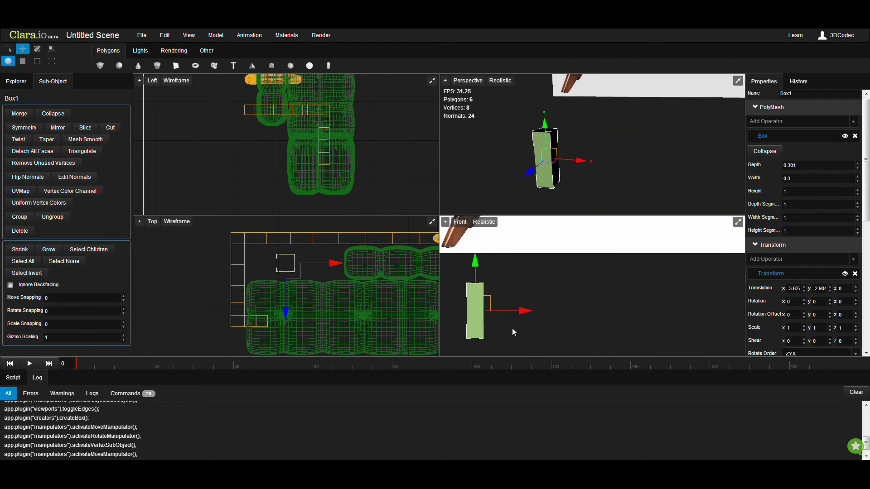
Slant the leg box by moving its top vertices about 0.45 along X, then its top left pair back about -0.25
{"action": "left_click", "coordinate": [52, 61]}
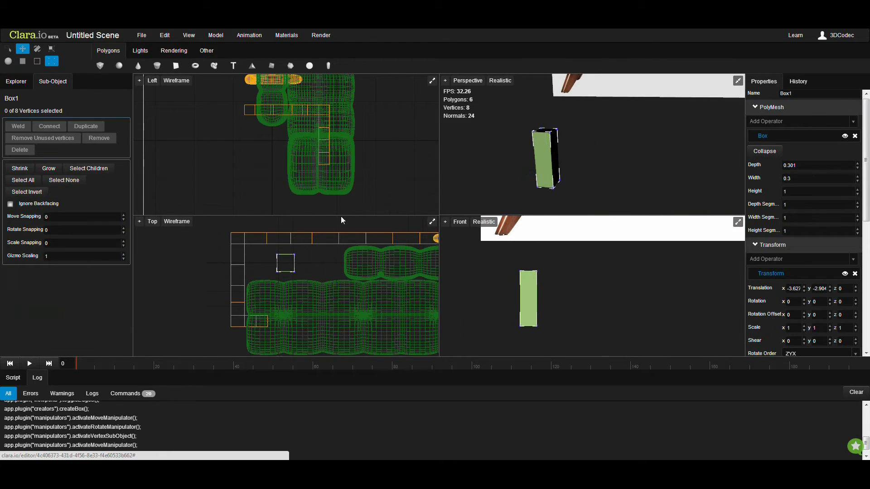
{"action": "left_click_drag", "start_coordinate": [555, 260], "coordinate": [496, 288]}
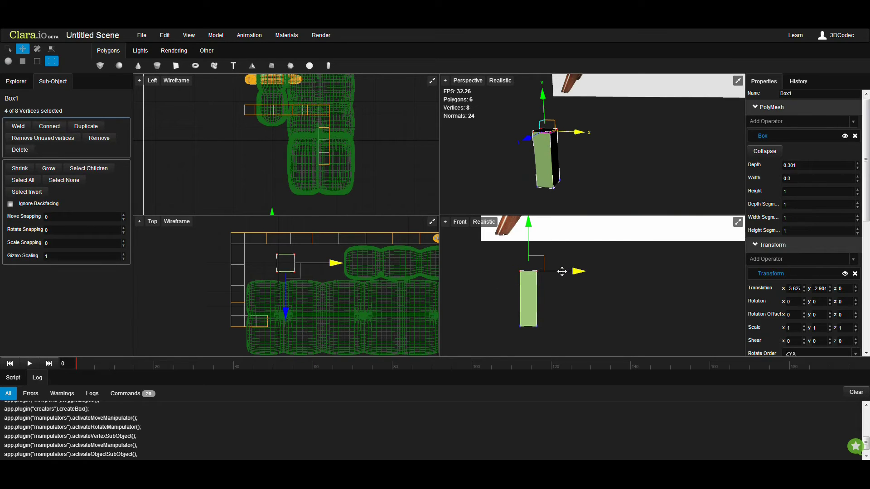
{"action": "left_click_drag", "start_coordinate": [561, 272], "coordinate": [587, 271]}
{"action": "middle_click_drag", "start_coordinate": [563, 303], "coordinate": [563, 331]}
{"action": "scroll", "coordinate": [532, 284], "scroll_direction": "down", "scroll_amount": 2}
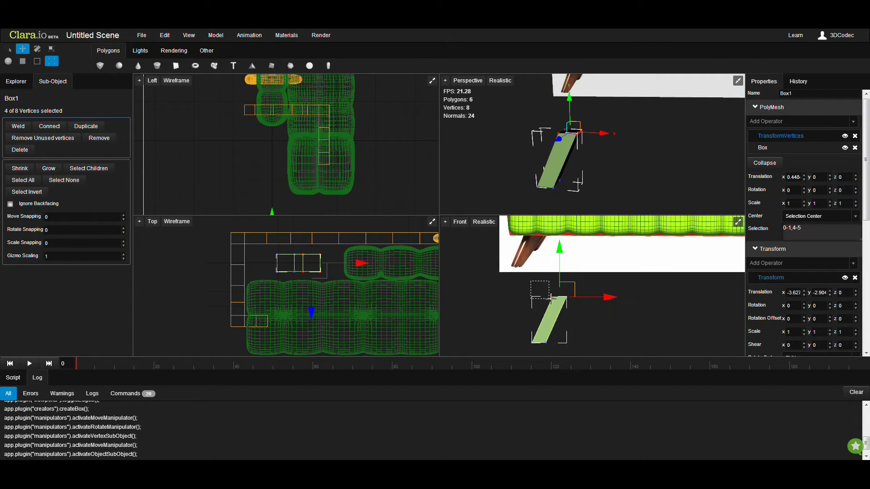
{"action": "left_click_drag", "start_coordinate": [556, 303], "coordinate": [453, 340]}
Connect the leg's four upright edges with 2 segments
{"action": "left_click", "coordinate": [37, 61]}
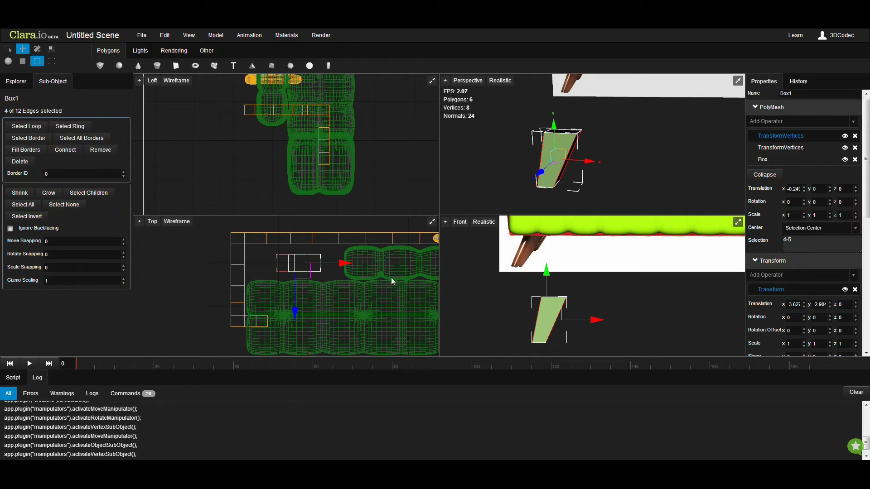
{"action": "left_click", "coordinate": [65, 150]}
{"action": "double_click", "coordinate": [824, 200]}
{"action": "type", "text": "2"}
{"action": "key", "text": "Return"}
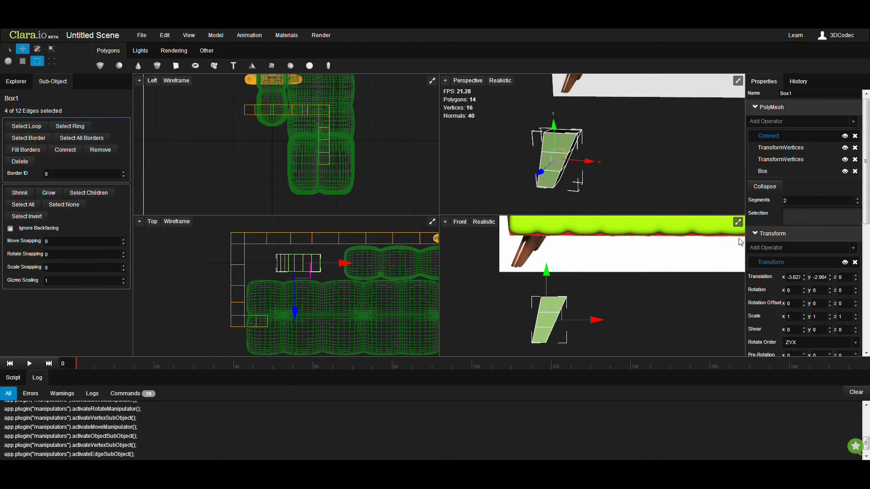
Try lowering the leg's lower row of connecting vertices by about 0.19, and undo the move
{"action": "left_click", "coordinate": [738, 222]}
{"action": "scroll", "coordinate": [445, 254], "scroll_direction": "up", "scroll_amount": 5}
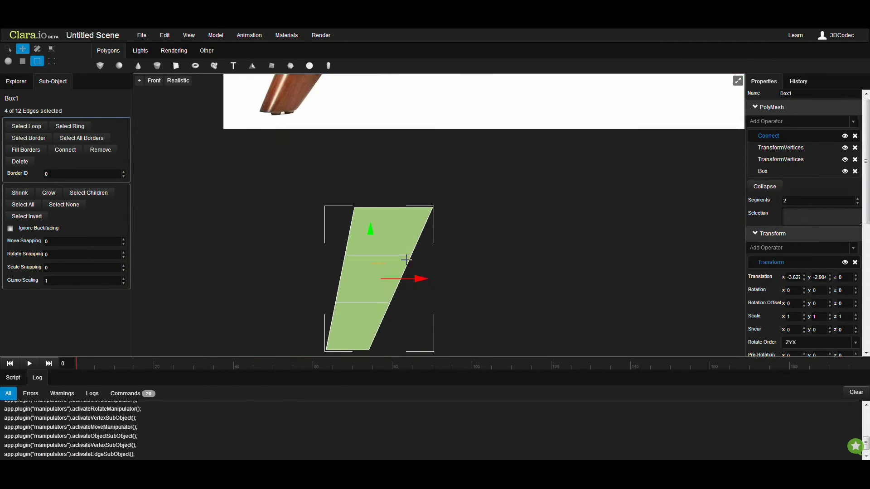
{"action": "scroll", "coordinate": [469, 232], "scroll_direction": "down", "scroll_amount": 4}
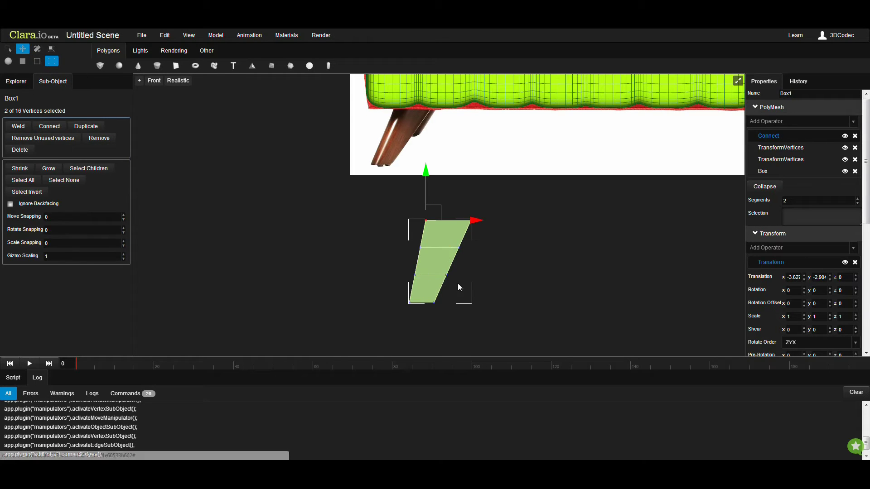
{"action": "left_click_drag", "start_coordinate": [459, 284], "coordinate": [434, 267]}
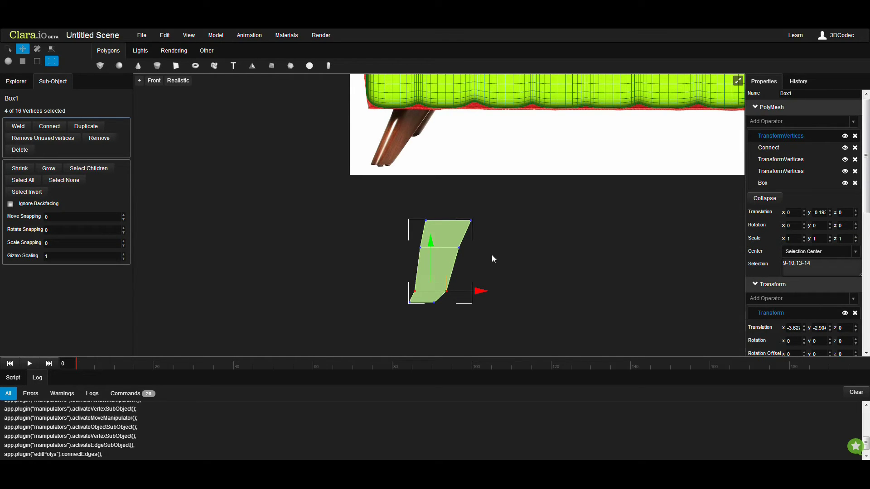
{"action": "key", "text": "ctrl+z"}
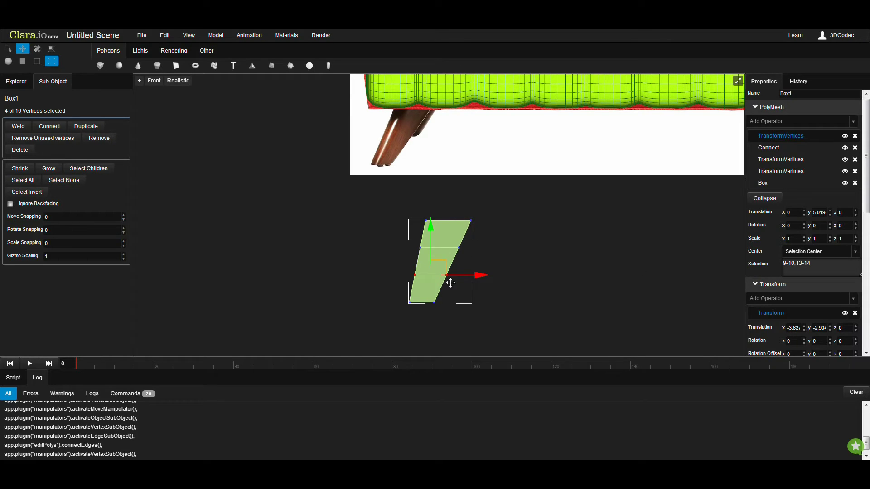
{"action": "left_click", "coordinate": [738, 80]}
{"action": "middle_click_drag", "start_coordinate": [559, 173], "coordinate": [553, 156]}
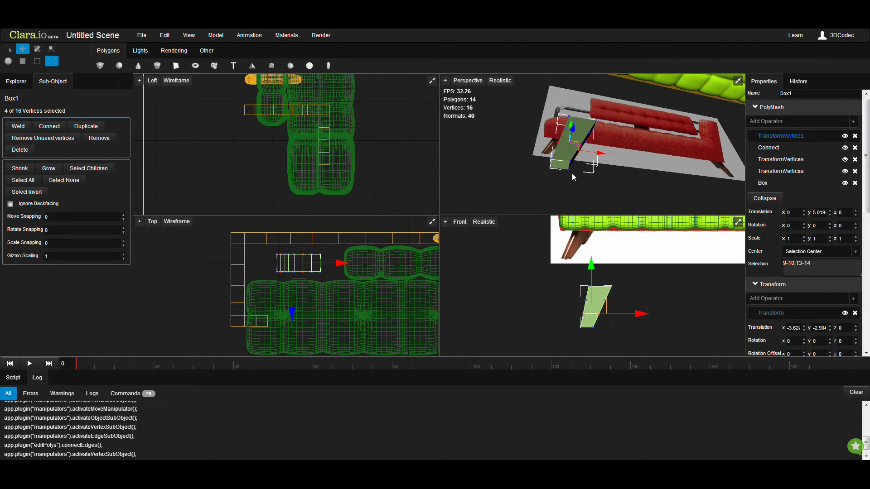
{"action": "key", "text": "ctrl+z"}
Extrude the leg's bottom face by 0.03 using the Group - Local Normals type
{"action": "left_click", "coordinate": [738, 82]}
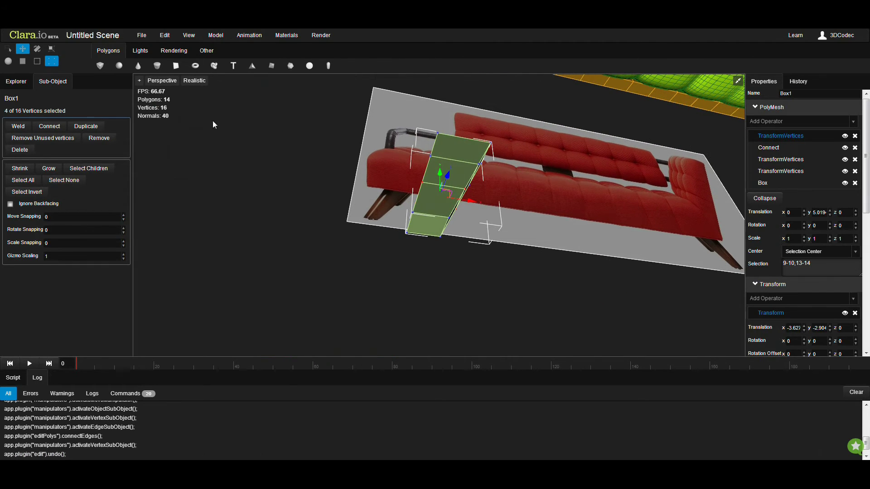
{"action": "left_click", "coordinate": [23, 61]}
{"action": "left_click", "coordinate": [431, 226]}
{"action": "middle_click_drag", "start_coordinate": [433, 229], "coordinate": [339, 255]}
{"action": "left_click", "coordinate": [21, 126]}
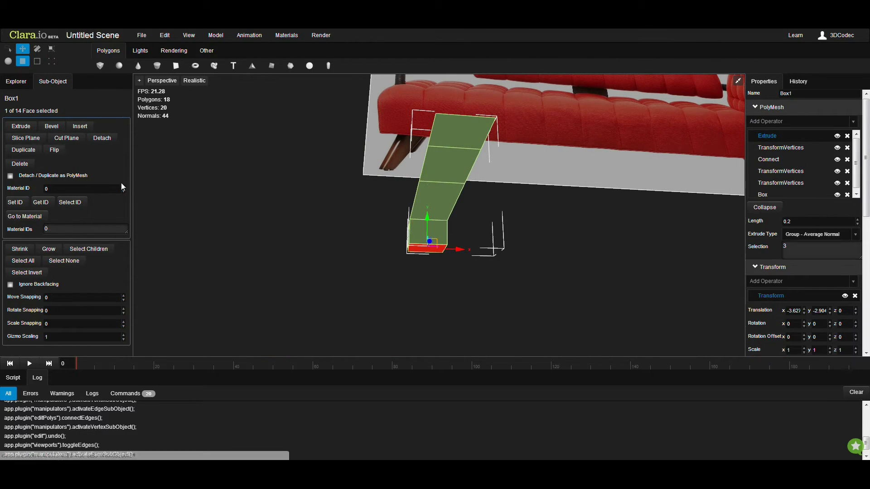
{"action": "left_click", "coordinate": [810, 236]}
{"action": "left_click", "coordinate": [828, 276]}
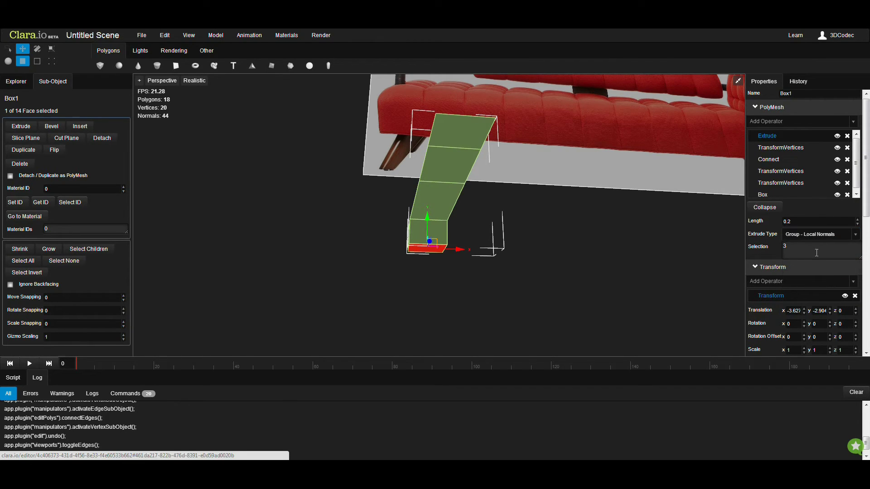
{"action": "left_click", "coordinate": [805, 235]}
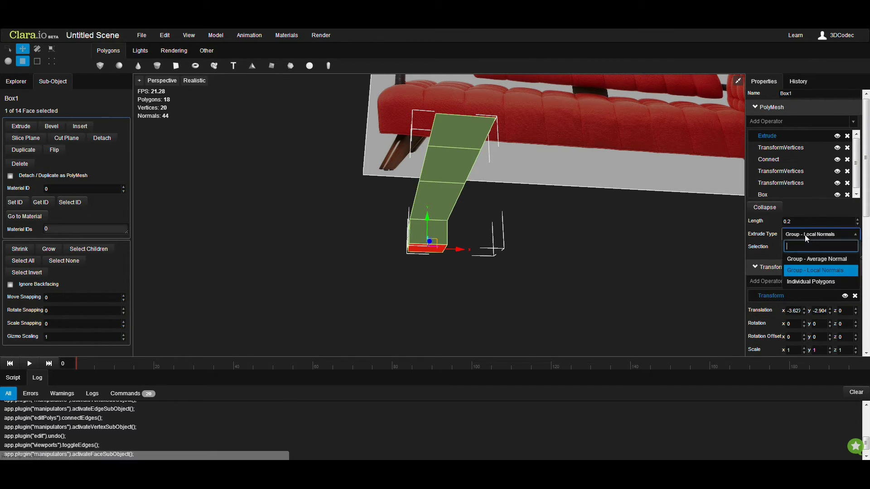
{"action": "left_click", "coordinate": [807, 274]}
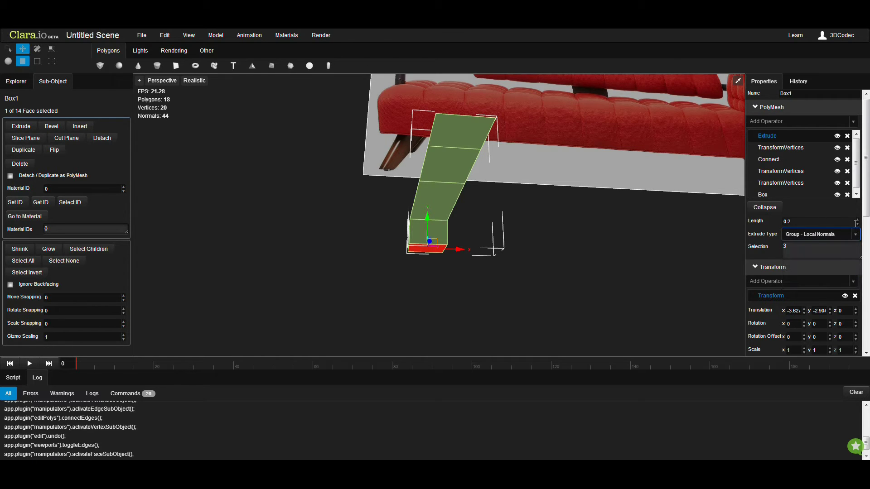
{"action": "left_click_drag", "start_coordinate": [857, 222], "coordinate": [858, 227]}
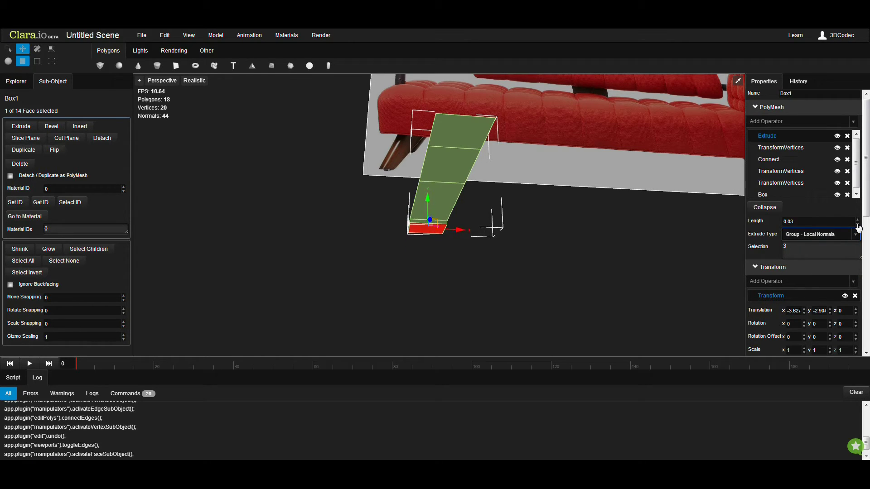
Shift the extruded bottom face about -0.01 along X to follow the leg's slant, and adjust its height slightly
{"action": "left_click", "coordinate": [739, 81]}
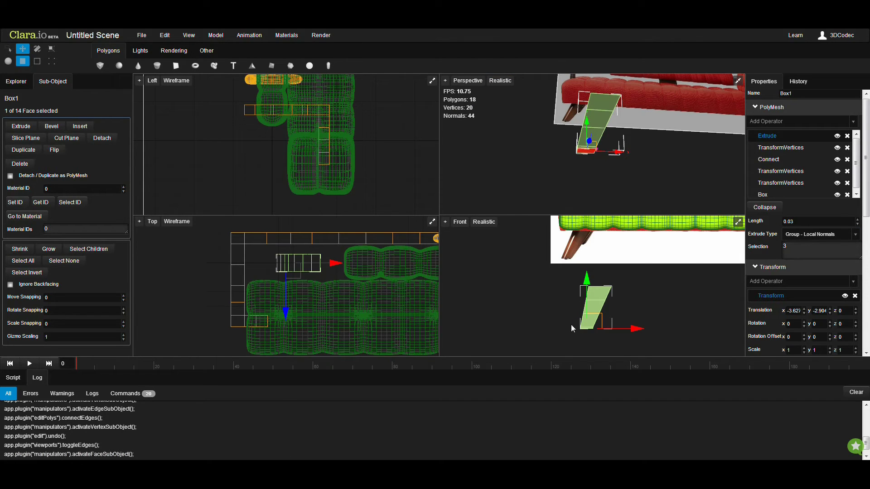
{"action": "middle_click_drag", "start_coordinate": [569, 328], "coordinate": [546, 301]}
{"action": "scroll", "coordinate": [557, 306], "scroll_direction": "up", "scroll_amount": 3}
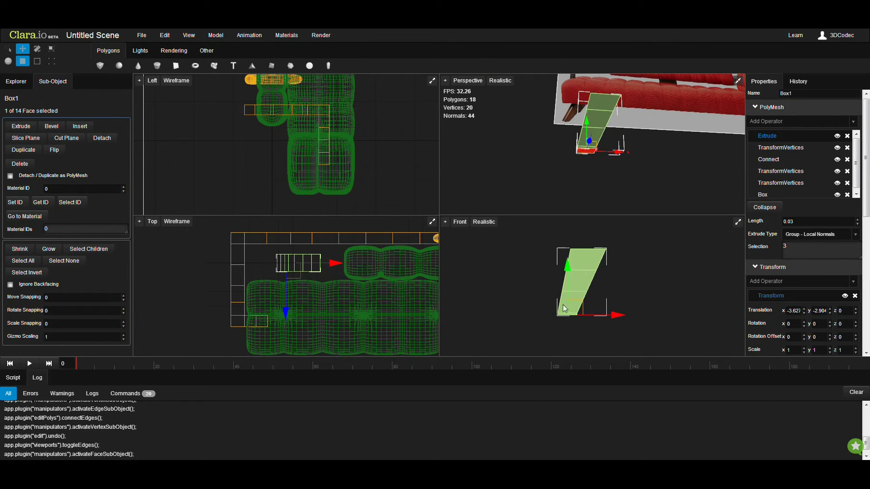
{"action": "left_click", "coordinate": [738, 223]}
{"action": "scroll", "coordinate": [437, 259], "scroll_direction": "up", "scroll_amount": 3}
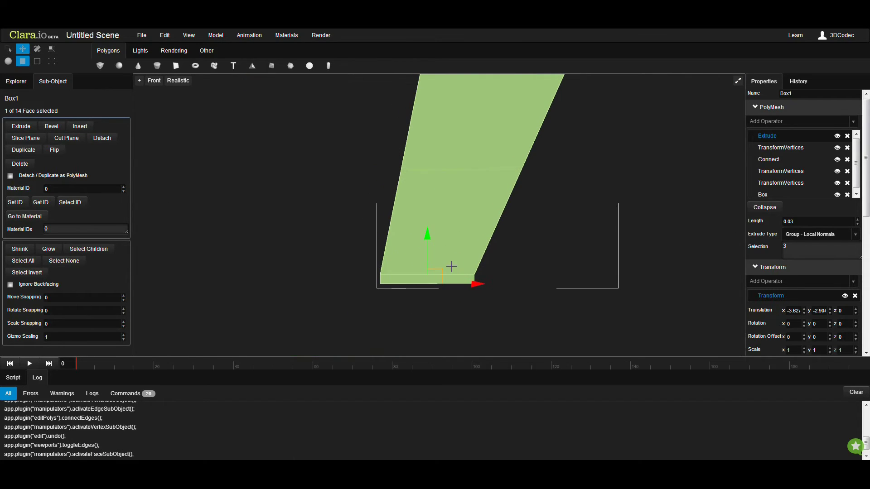
{"action": "left_click_drag", "start_coordinate": [455, 283], "coordinate": [454, 282]}
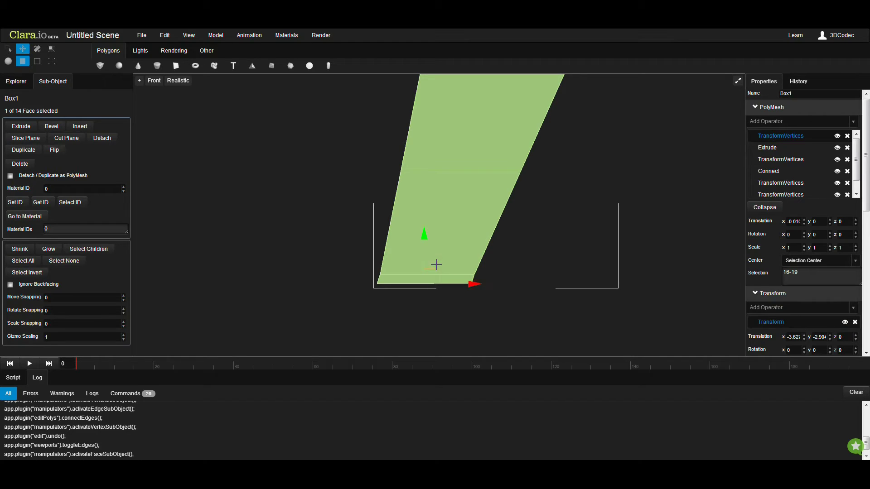
{"action": "left_click_drag", "start_coordinate": [425, 258], "coordinate": [424, 256]}
Nudge the two lowest left vertices of the leg about 0.005 along X to line up with its slanted side
{"action": "left_click", "coordinate": [51, 61]}
{"action": "scroll", "coordinate": [375, 263], "scroll_direction": "up", "scroll_amount": 3}
{"action": "left_click", "coordinate": [331, 309]}
{"action": "left_click_drag", "start_coordinate": [369, 305], "coordinate": [375, 303]}
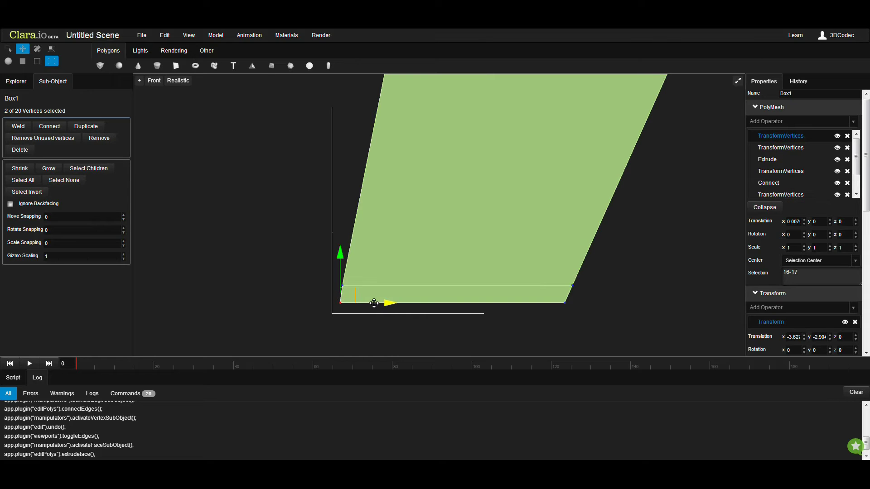
{"action": "left_click", "coordinate": [578, 311]}
{"action": "scroll", "coordinate": [574, 299], "scroll_direction": "down", "scroll_amount": 3}
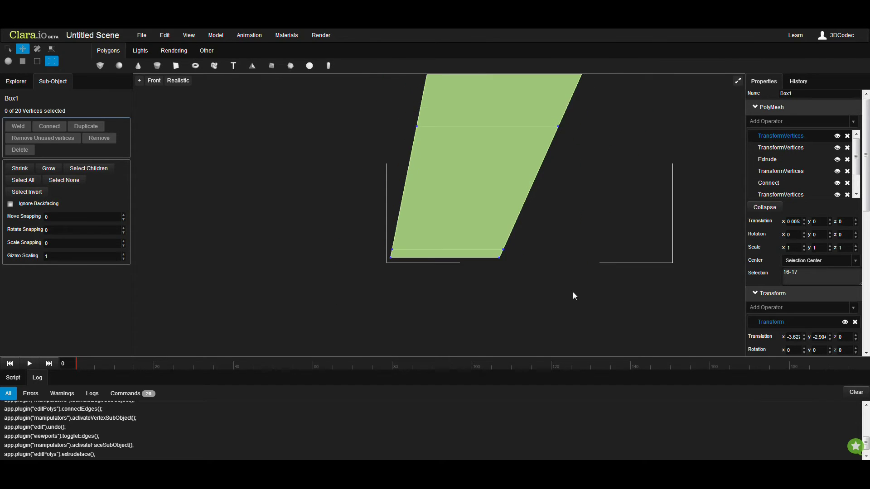
Apply a MeshSmooth operator with 2 subdivisions to the closed leg and return to object selection
{"action": "scroll", "coordinate": [515, 311], "scroll_direction": "up", "scroll_amount": 1, "text": "ctrl"}
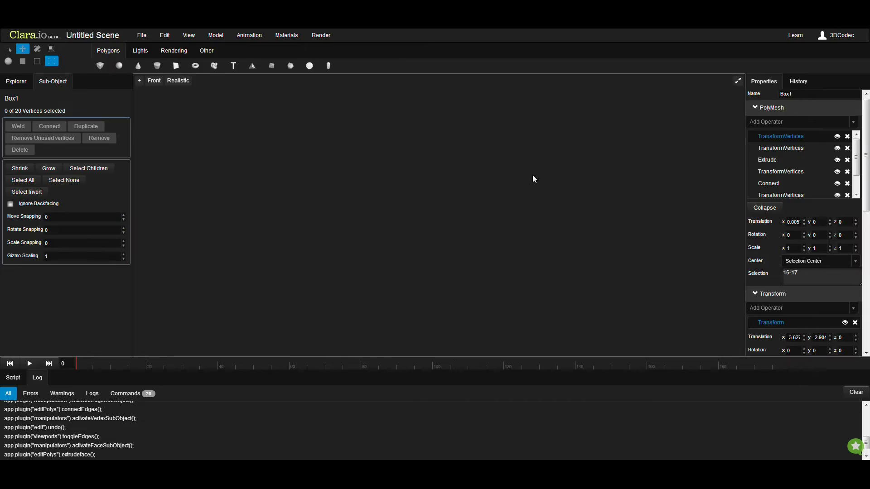
{"action": "middle_click_drag", "start_coordinate": [546, 188], "coordinate": [510, 271]}
{"action": "scroll", "coordinate": [544, 241], "scroll_direction": "down", "scroll_amount": 5}
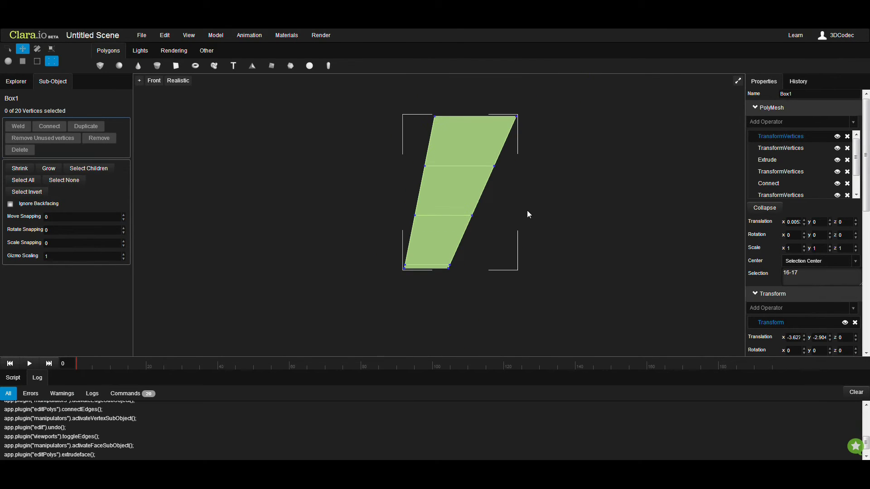
{"action": "middle_click_drag", "start_coordinate": [527, 210], "coordinate": [497, 230]}
{"action": "scroll", "coordinate": [498, 195], "scroll_direction": "down", "scroll_amount": 5}
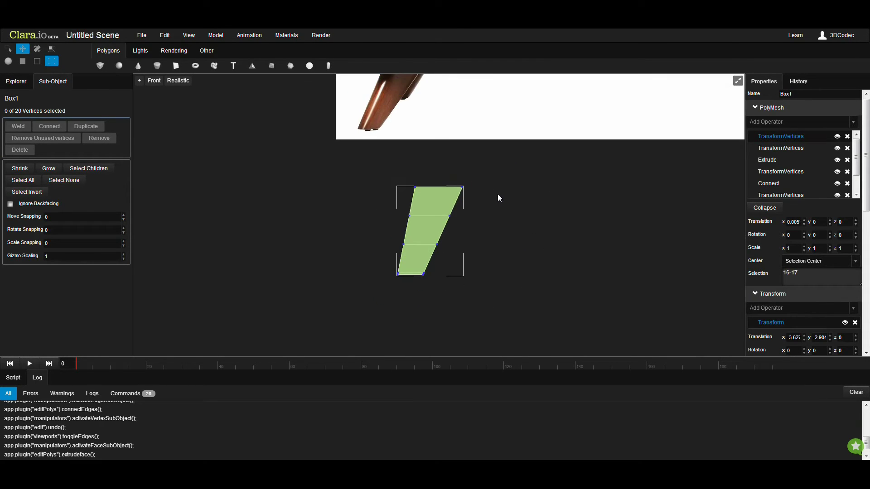
{"action": "left_click", "coordinate": [768, 121]}
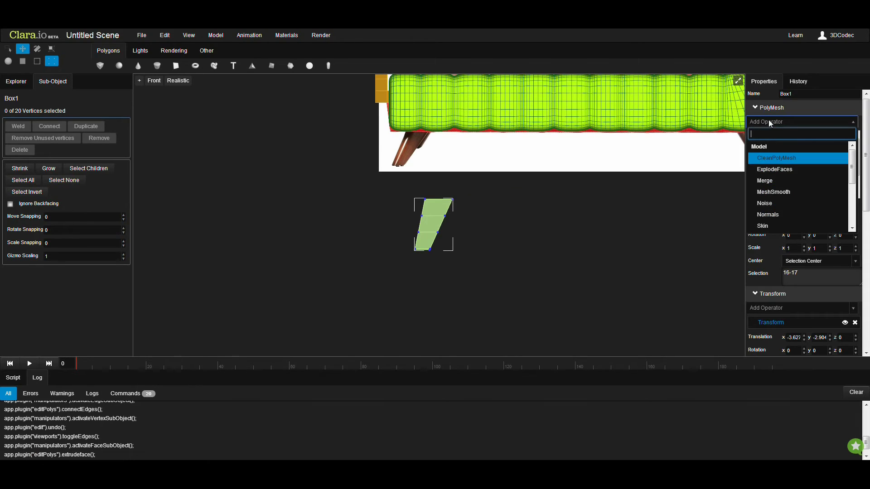
{"action": "type", "text": "mesh"}
{"action": "key", "text": "Down"}
{"action": "key", "text": "Return"}
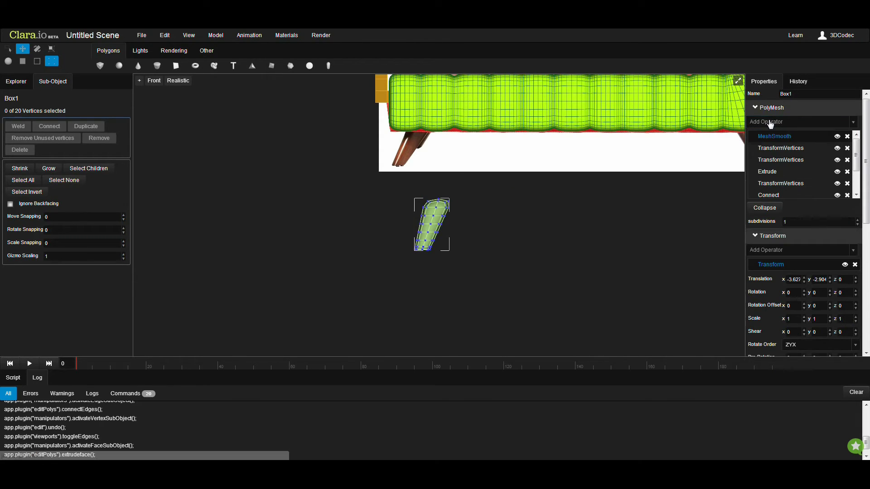
{"action": "left_click", "coordinate": [857, 219]}
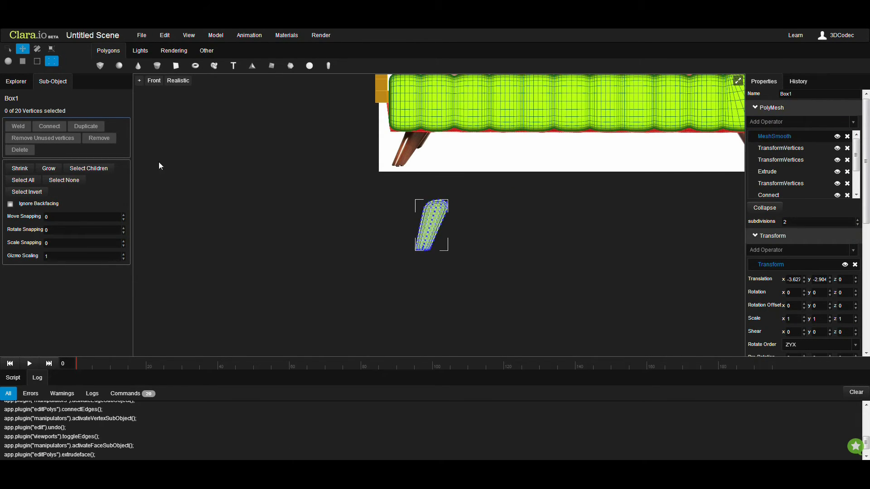
{"action": "left_click", "coordinate": [9, 61]}
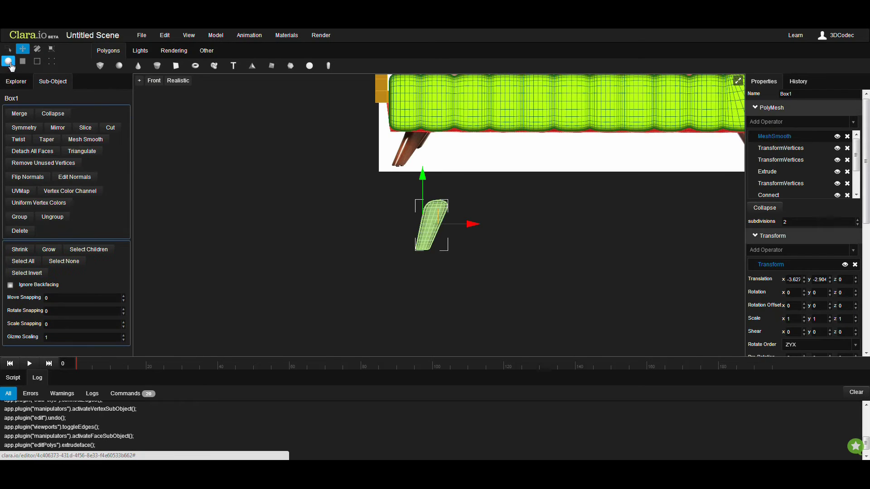
Show the front view in realistic shading without mesh edges to compare the leg with the reference
{"action": "scroll", "coordinate": [368, 272], "scroll_direction": "up", "scroll_amount": 3}
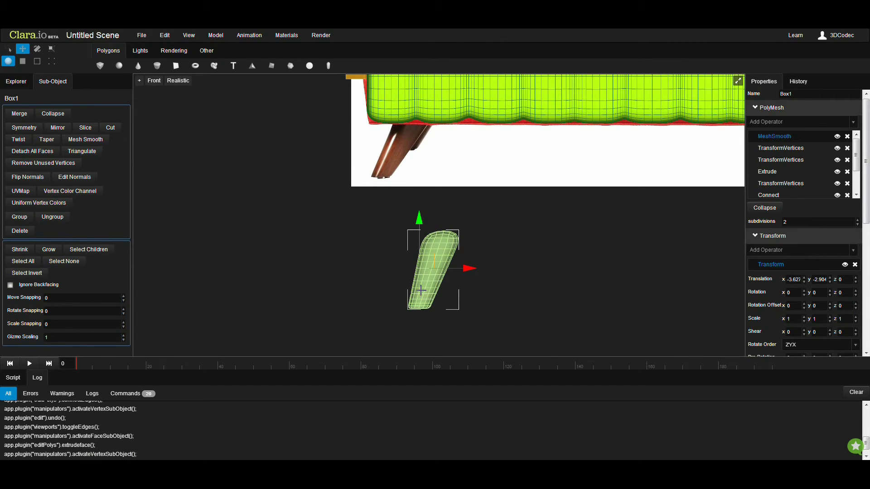
{"action": "key", "text": "1"}
{"action": "key", "text": "1"}
{"action": "key", "text": "5"}
{"action": "middle_click_drag", "start_coordinate": [444, 312], "coordinate": [460, 301]}
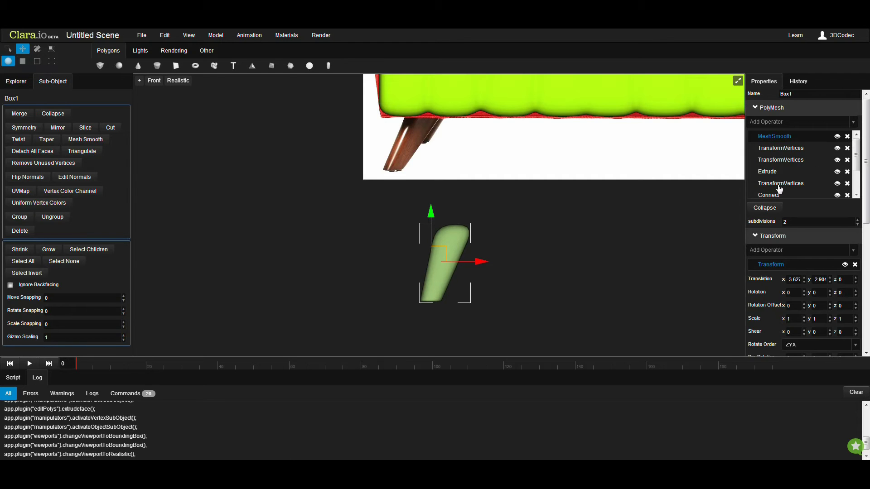
Remove the smoothing from the leg and delete its top face
{"action": "left_click", "coordinate": [739, 78]}
{"action": "middle_click_drag", "start_coordinate": [596, 137], "coordinate": [563, 192]}
{"action": "left_click", "coordinate": [23, 61]}
{"action": "left_click", "coordinate": [597, 94]}
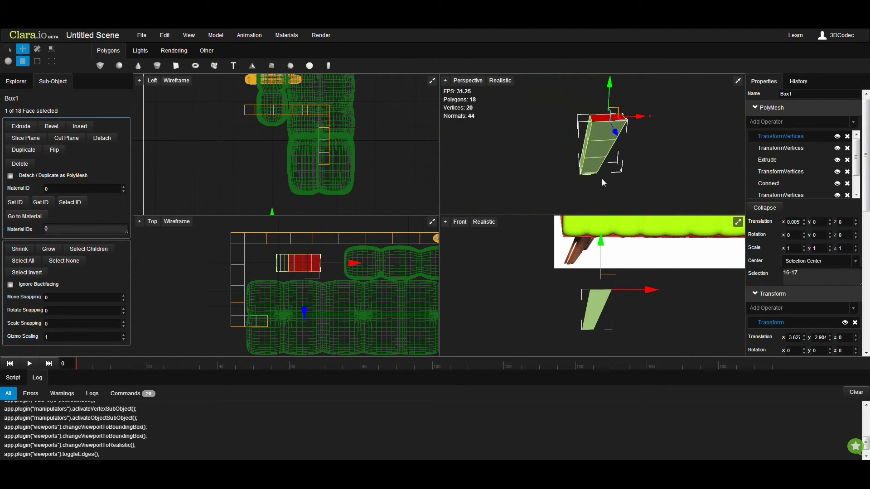
{"action": "key", "text": "Delete"}
Smooth the open-topped leg with a MeshSmooth operator at 2 subdivisions
{"action": "left_click", "coordinate": [772, 121]}
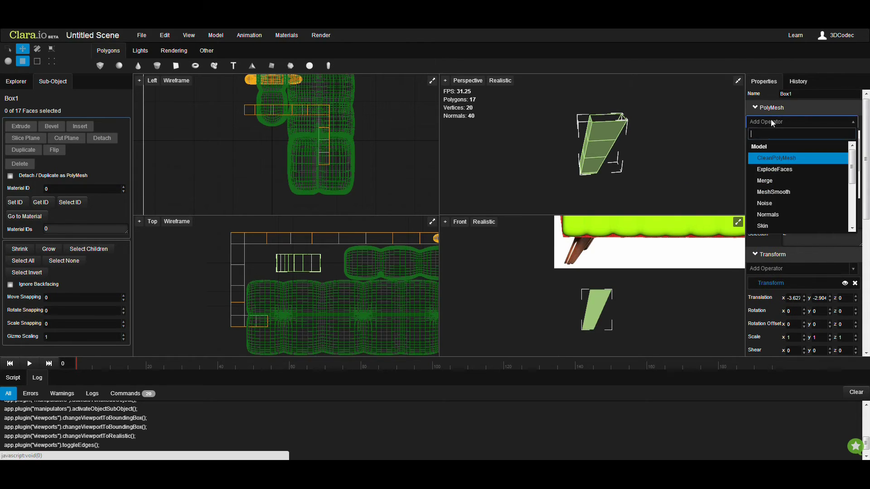
{"action": "type", "text": "mesh"}
{"action": "key", "text": "Down"}
{"action": "key", "text": "Return"}
{"action": "left_click", "coordinate": [858, 220]}
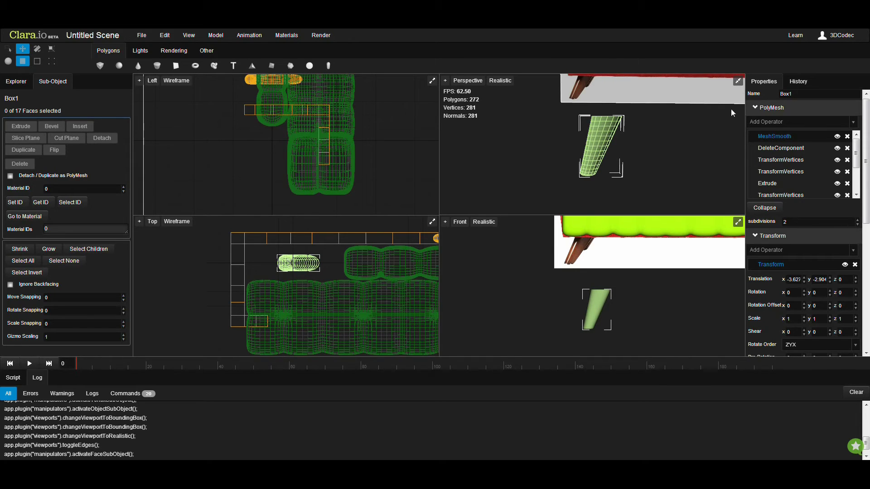
{"action": "left_click", "coordinate": [738, 223]}
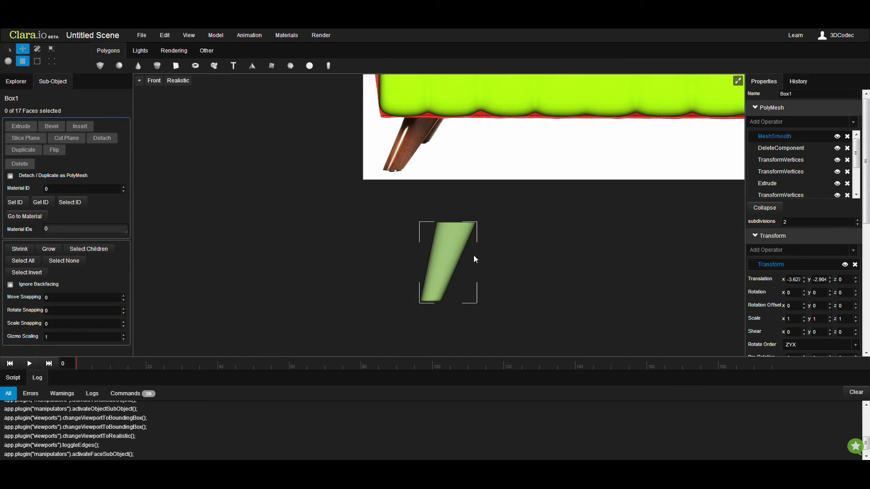
Return to object selection and move the leg up against the seat's underside beside the reference leg, at about X -3.42, Y -1.24
{"action": "middle_click_drag", "start_coordinate": [474, 256], "coordinate": [473, 266]}
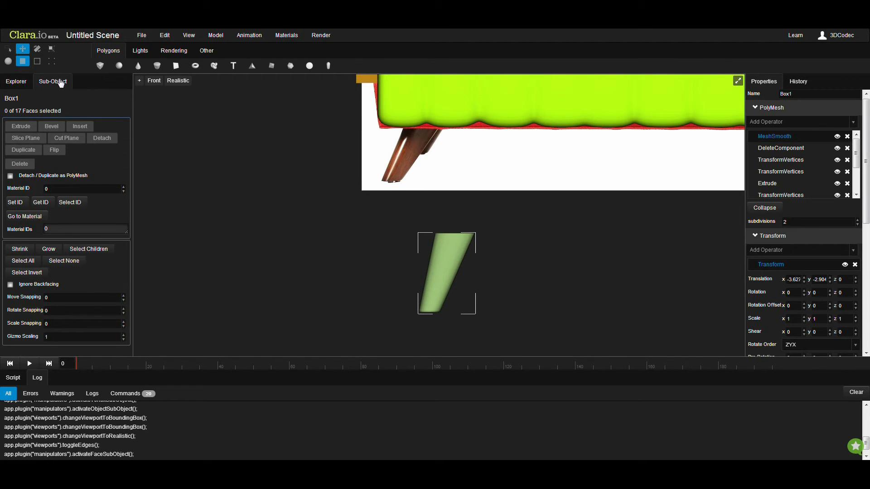
{"action": "left_click", "coordinate": [25, 83]}
{"action": "left_click", "coordinate": [45, 80]}
{"action": "left_click", "coordinate": [8, 61]}
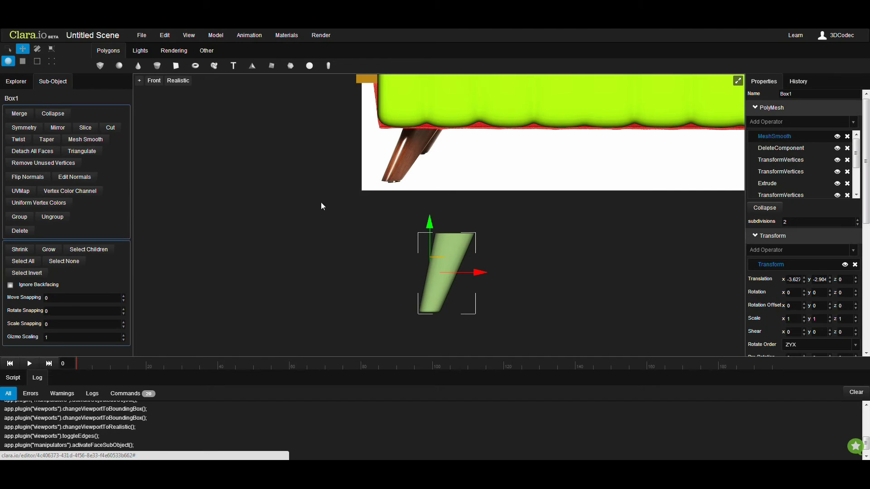
{"action": "left_click_drag", "start_coordinate": [444, 254], "coordinate": [456, 128]}
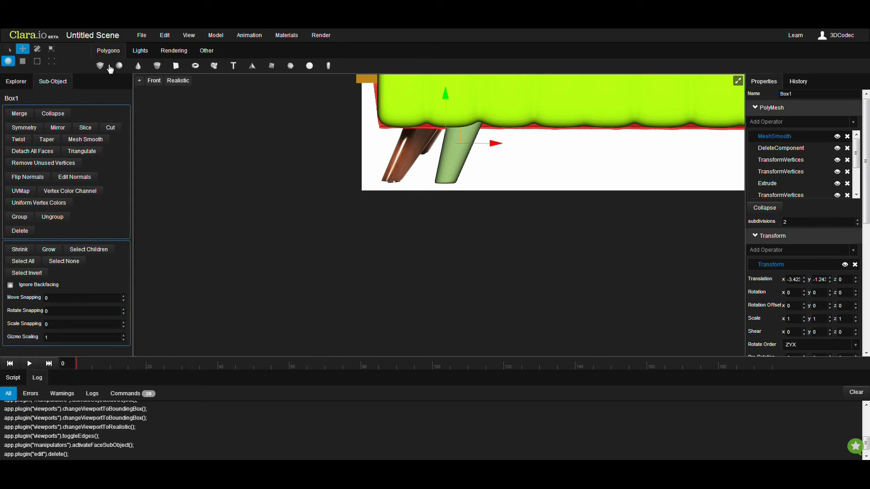
Remove the leg's smoothing and shift its upper three vertex rows about 0.046 along X, then the upper two rows about 0.064
{"action": "left_click", "coordinate": [54, 62]}
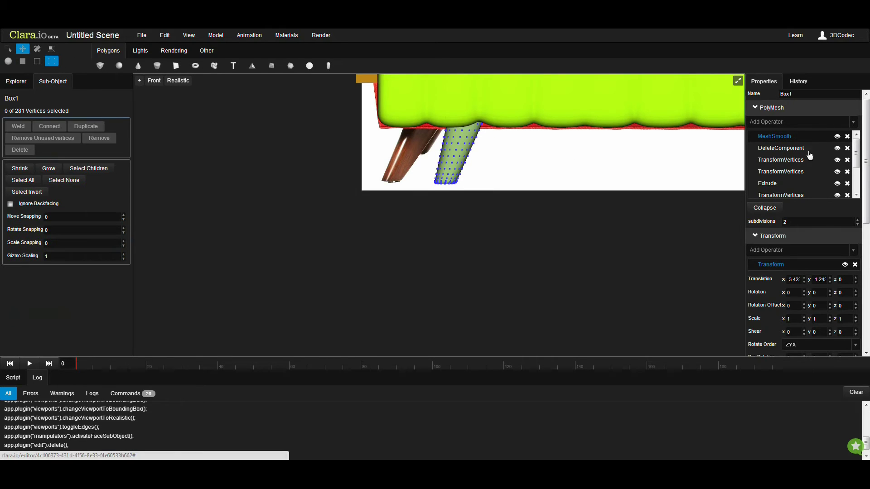
{"action": "left_click", "coordinate": [847, 136]}
{"action": "left_click_drag", "start_coordinate": [459, 120], "coordinate": [426, 165]}
{"action": "left_click_drag", "start_coordinate": [493, 130], "coordinate": [498, 129]}
{"action": "left_click_drag", "start_coordinate": [533, 87], "coordinate": [443, 135]}
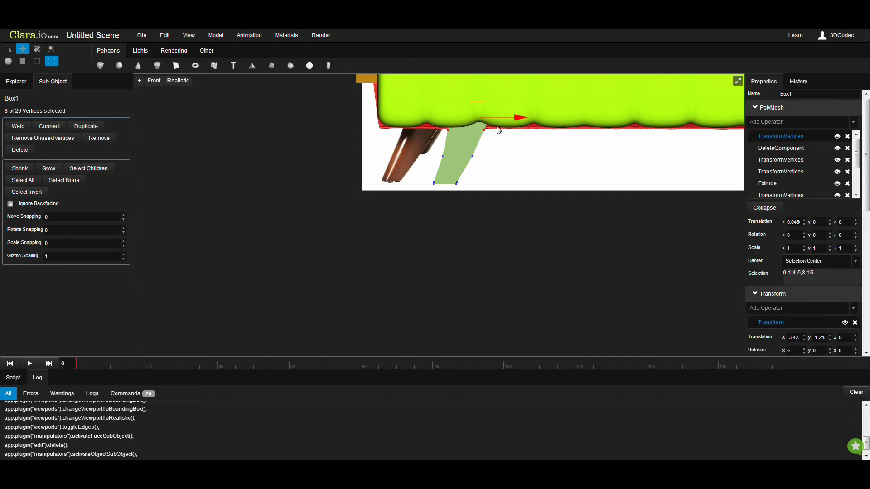
{"action": "left_click_drag", "start_coordinate": [499, 117], "coordinate": [504, 118]}
{"action": "left_click", "coordinate": [568, 76]}
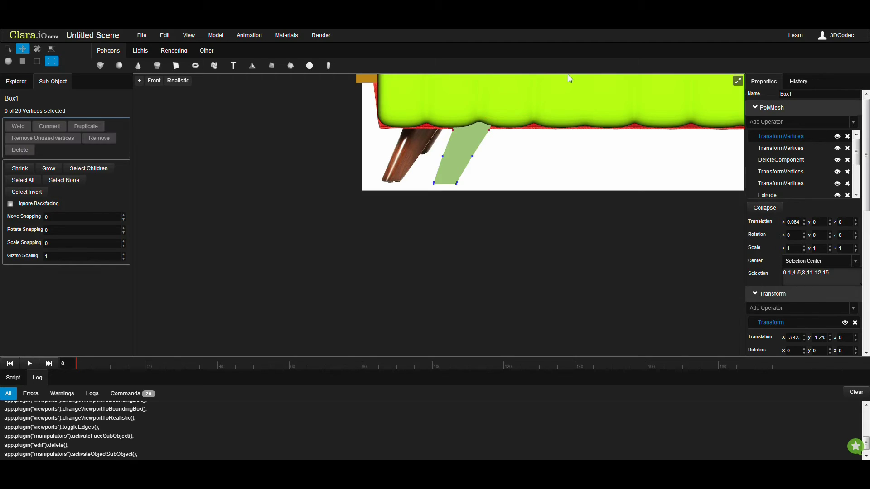
In wireframe, shift the leg's four topmost vertices about 0.058 along X to straighten the slant
{"action": "left_click_drag", "start_coordinate": [449, 118], "coordinate": [451, 119]}
{"action": "key", "text": "F3"}
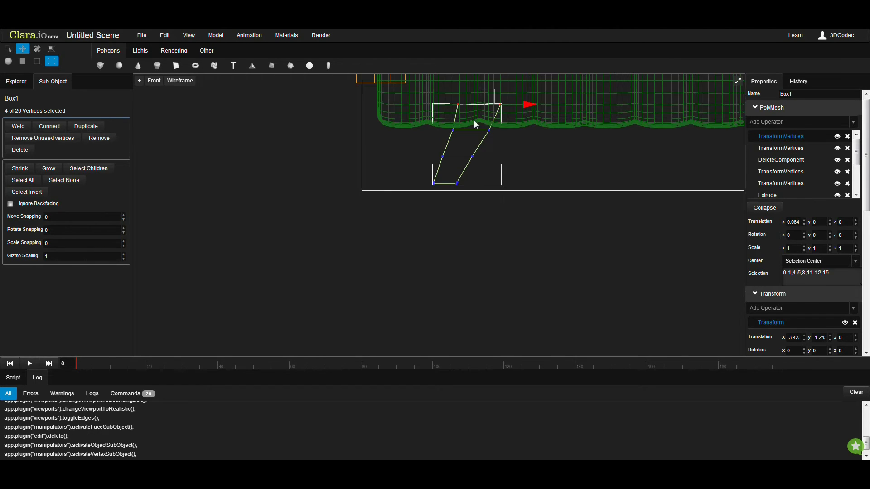
{"action": "left_click_drag", "start_coordinate": [517, 102], "coordinate": [518, 102]}
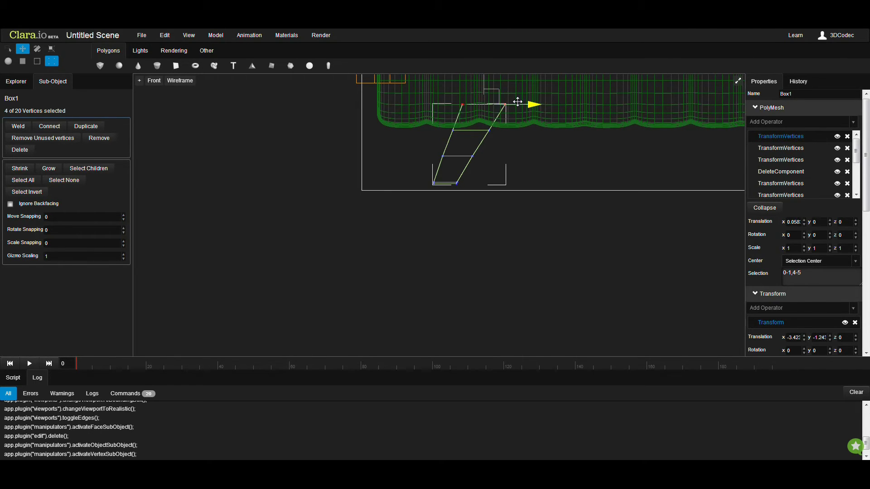
Smooth the adjusted leg with a MeshSmooth operator at 2 subdivisions
{"action": "left_click", "coordinate": [769, 124]}
{"action": "type", "text": "mesh"}
{"action": "key", "text": "Down"}
{"action": "key", "text": "Return"}
{"action": "left_click", "coordinate": [858, 220]}
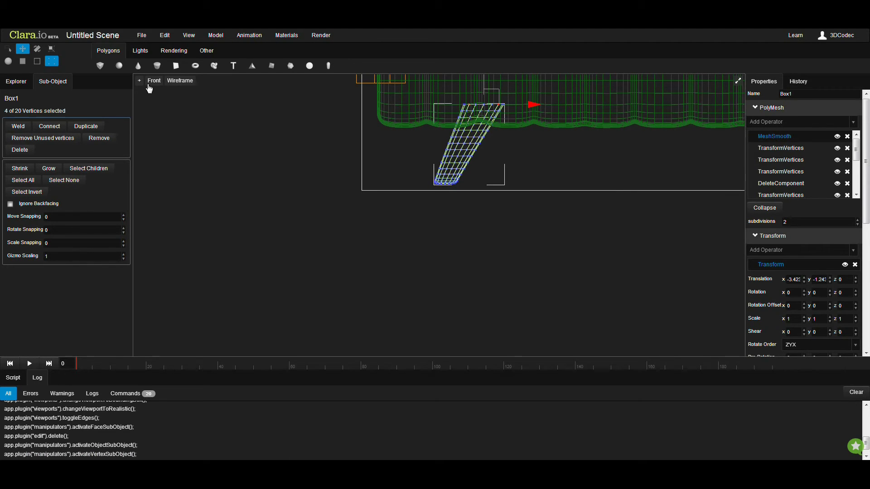
Return to realistic shading and object selection, and move the leg over the reference's left leg at about X -4.15
{"action": "left_click", "coordinate": [363, 164]}
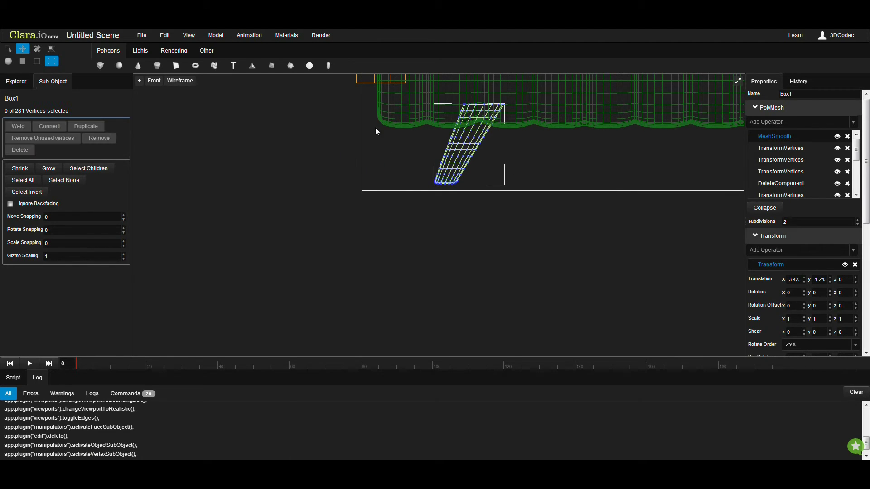
{"action": "key", "text": "F3"}
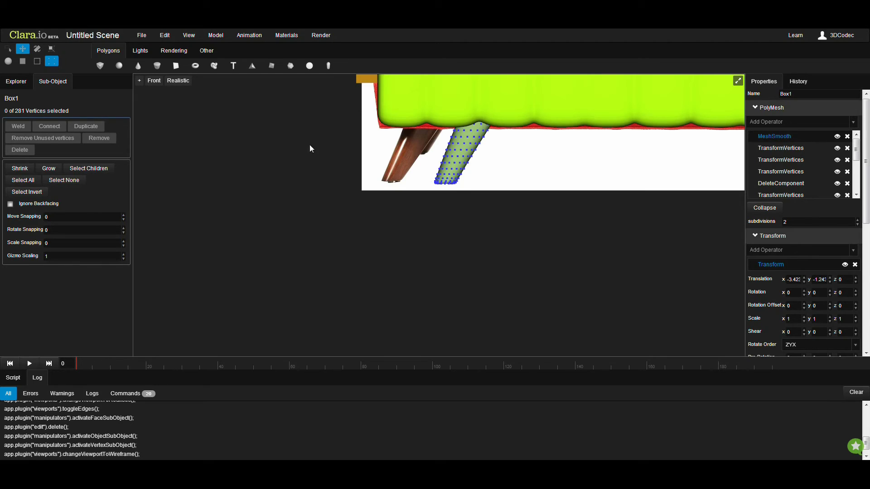
{"action": "left_click", "coordinate": [8, 62]}
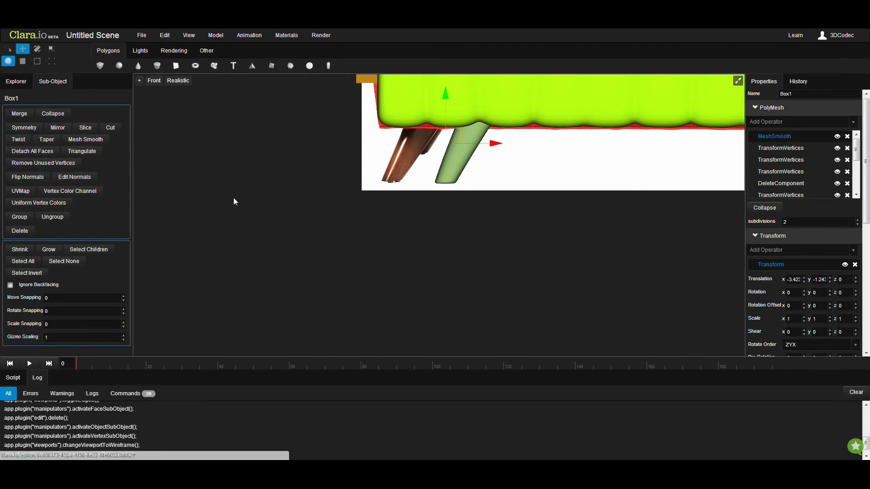
{"action": "left_click", "coordinate": [296, 209]}
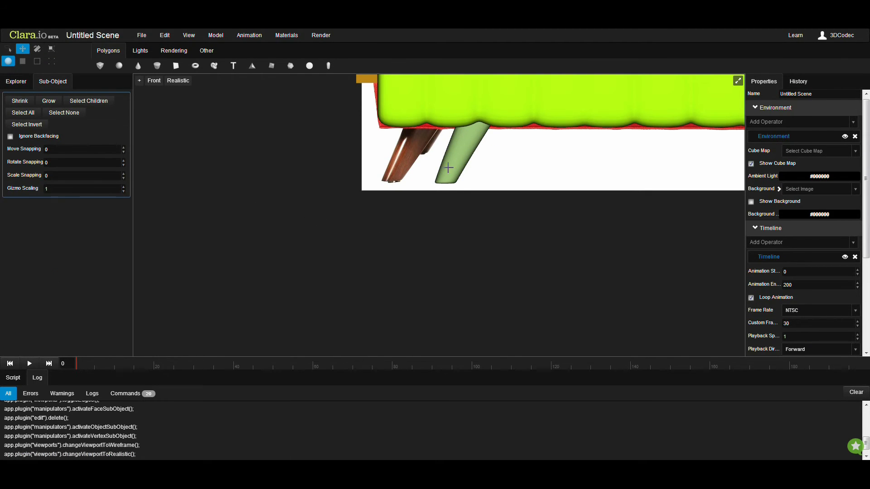
{"action": "left_click", "coordinate": [478, 152]}
{"action": "left_click_drag", "start_coordinate": [487, 142], "coordinate": [431, 142]}
In the maximized perspective view, move the leg forward along Z to about 1.16, beneath the seat
{"action": "left_click", "coordinate": [738, 81]}
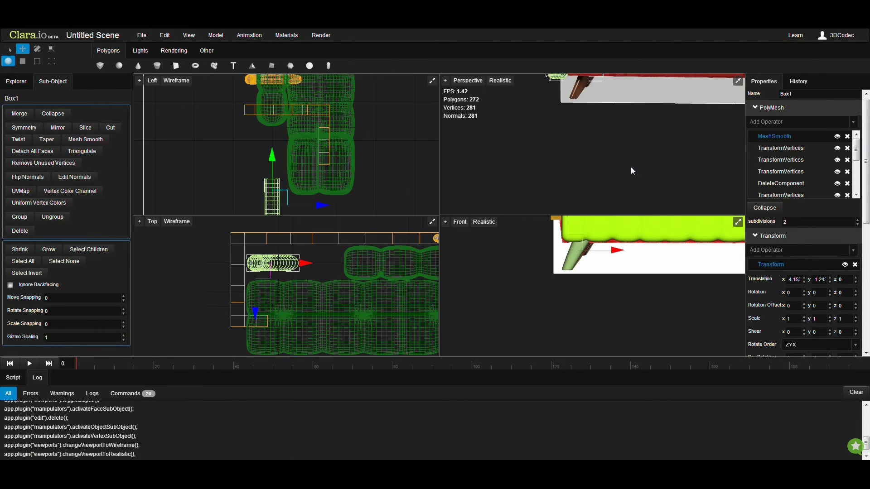
{"action": "left_click", "coordinate": [739, 82]}
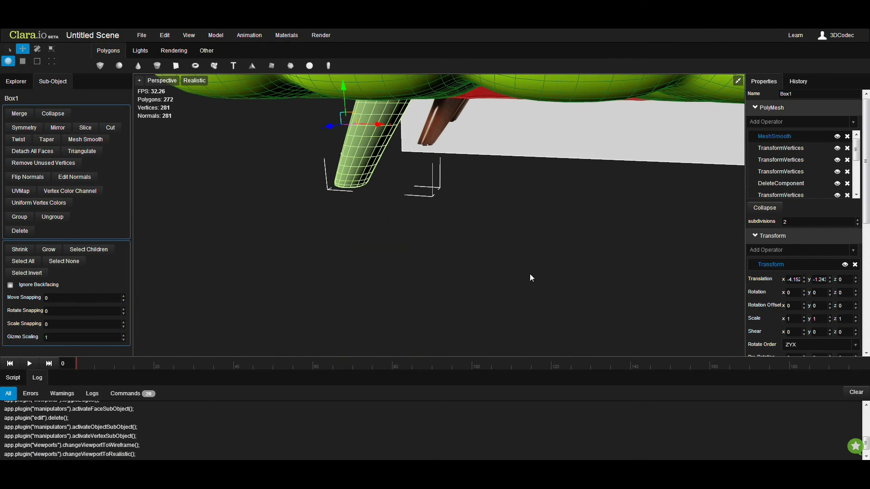
{"action": "middle_click_drag", "start_coordinate": [491, 219], "coordinate": [458, 222]}
{"action": "left_click_drag", "start_coordinate": [432, 209], "coordinate": [499, 208]}
{"action": "scroll", "coordinate": [445, 224], "scroll_direction": "down", "scroll_amount": 3}
{"action": "middle_click_drag", "start_coordinate": [445, 224], "coordinate": [462, 231]}
{"action": "left_click_drag", "start_coordinate": [473, 219], "coordinate": [501, 224]}
{"action": "middle_click_drag", "start_coordinate": [500, 225], "coordinate": [427, 151]}
Select the seat cushion and deepen it by scaling it to about 1.916 along its local Y axis
{"action": "left_click", "coordinate": [414, 145]}
{"action": "middle_click_drag", "start_coordinate": [447, 183], "coordinate": [431, 137]}
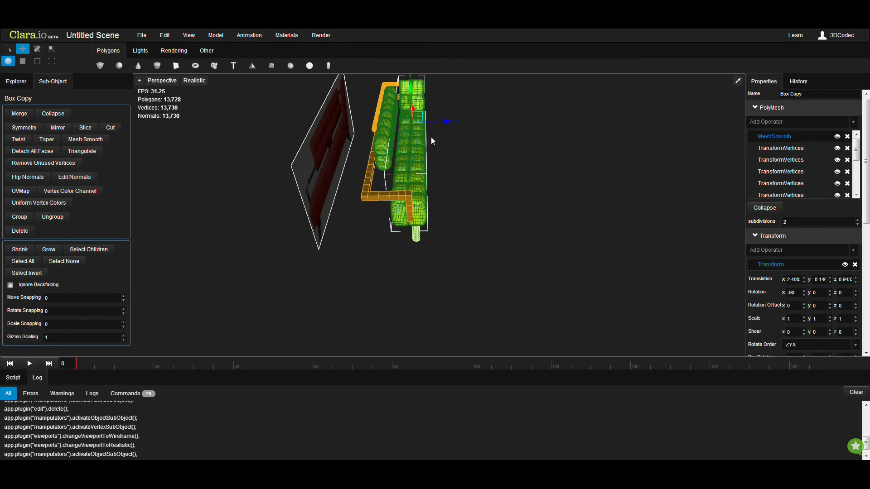
{"action": "left_click", "coordinate": [52, 49]}
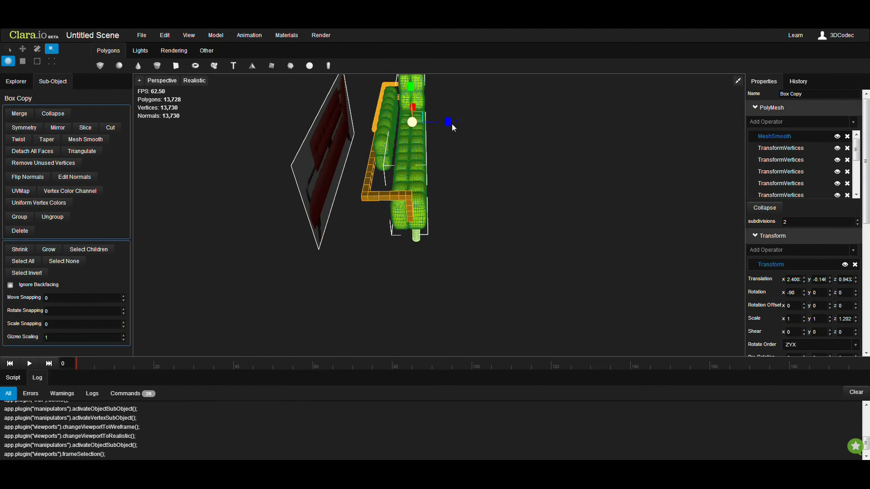
{"action": "middle_click_drag", "start_coordinate": [445, 166], "coordinate": [382, 188]}
{"action": "left_click_drag", "start_coordinate": [445, 120], "coordinate": [450, 120]}
{"action": "key", "text": "ctrl+z"}
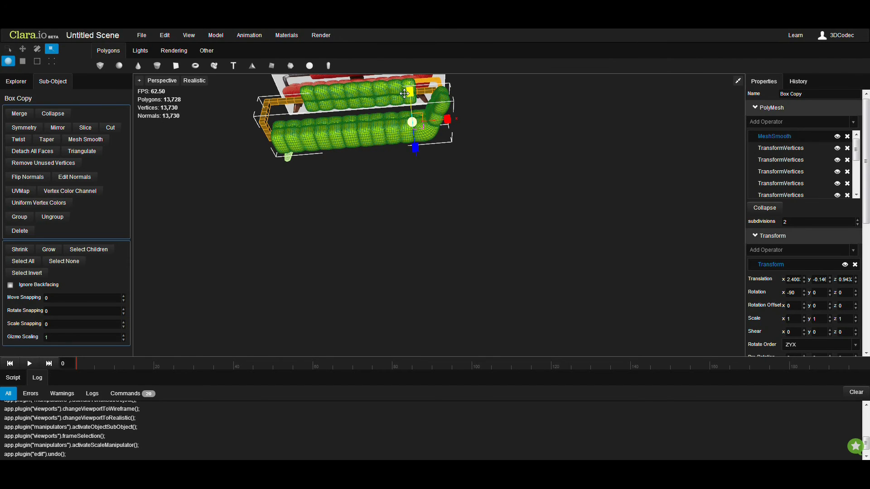
{"action": "left_click_drag", "start_coordinate": [410, 92], "coordinate": [408, 79]}
{"action": "middle_click_drag", "start_coordinate": [297, 206], "coordinate": [390, 171]}
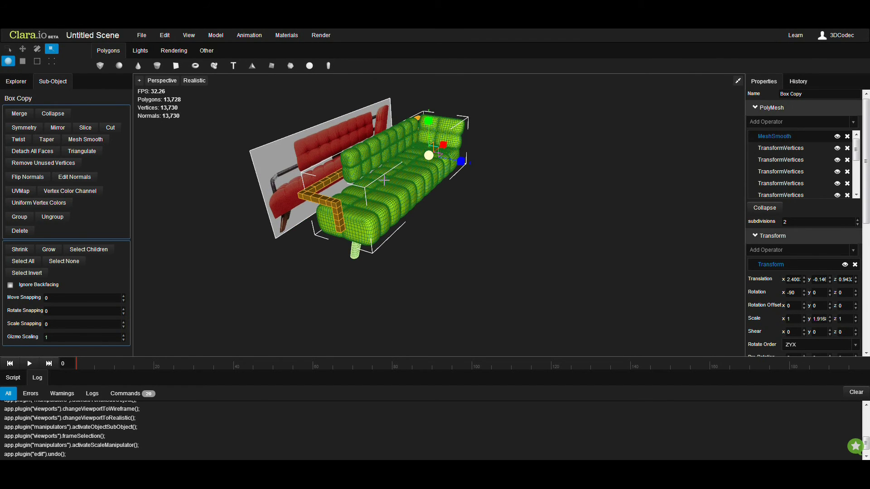
{"action": "middle_click_drag", "start_coordinate": [377, 221], "coordinate": [440, 200]}
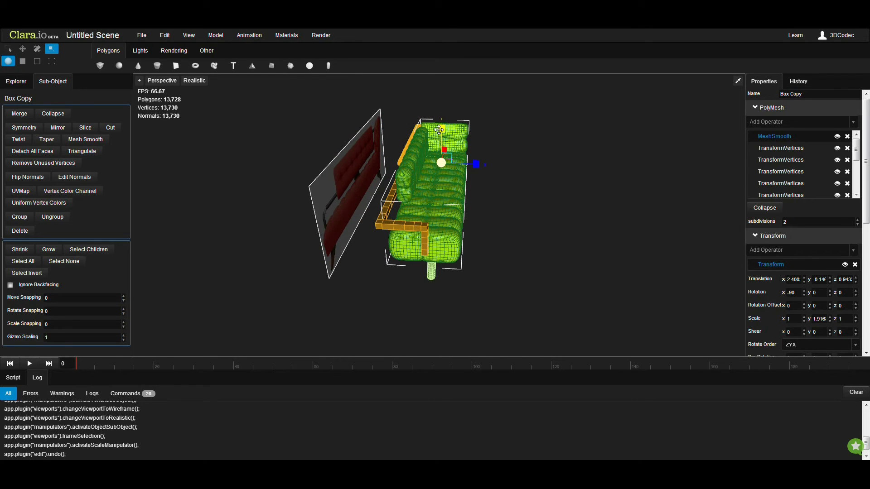
Undo a trial reduction of the seat's Y scale and move the seat slightly forward along Z
{"action": "left_click_drag", "start_coordinate": [439, 131], "coordinate": [441, 163]}
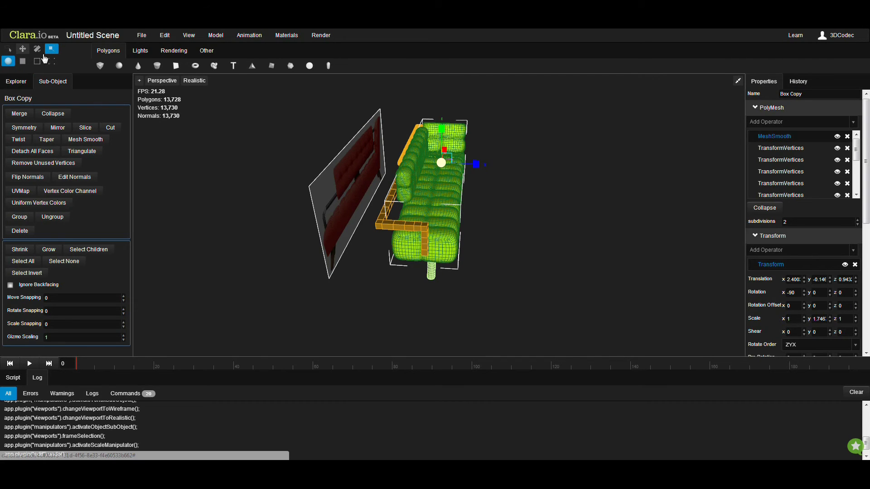
{"action": "key", "text": "ctrl+z"}
{"action": "mouse_move", "coordinate": [465, 165]}
{"action": "left_mouse_down"}
{"action": "mouse_move", "coordinate": [482, 168]}
{"action": "mouse_move", "coordinate": [473, 167]}
{"action": "left_mouse_up"}
Select the leg and move it along Z to about 1.97, under the front part of the seat
{"action": "mouse_move", "coordinate": [482, 207]}
{"action": "middle_mouse_down"}
{"action": "mouse_move", "coordinate": [393, 205]}
{"action": "mouse_move", "coordinate": [485, 195]}
{"action": "middle_mouse_up"}
{"action": "right_click_drag", "start_coordinate": [485, 194], "coordinate": [434, 219]}
{"action": "left_click", "coordinate": [434, 219]}
{"action": "left_click", "coordinate": [418, 203]}
{"action": "middle_click_drag", "start_coordinate": [425, 231], "coordinate": [425, 245]}
{"action": "scroll", "coordinate": [425, 245], "scroll_direction": "up", "scroll_amount": 5}
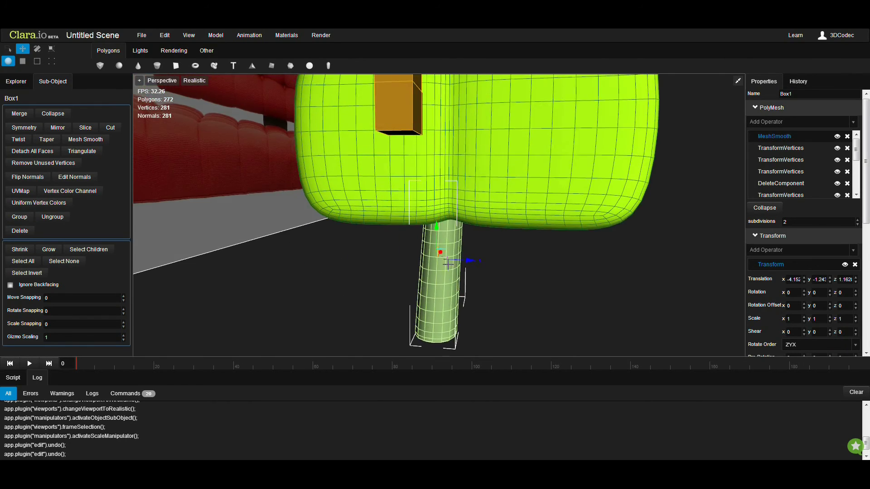
{"action": "scroll", "coordinate": [447, 246], "scroll_direction": "down", "scroll_amount": 4}
{"action": "left_click_drag", "start_coordinate": [458, 230], "coordinate": [497, 232]}
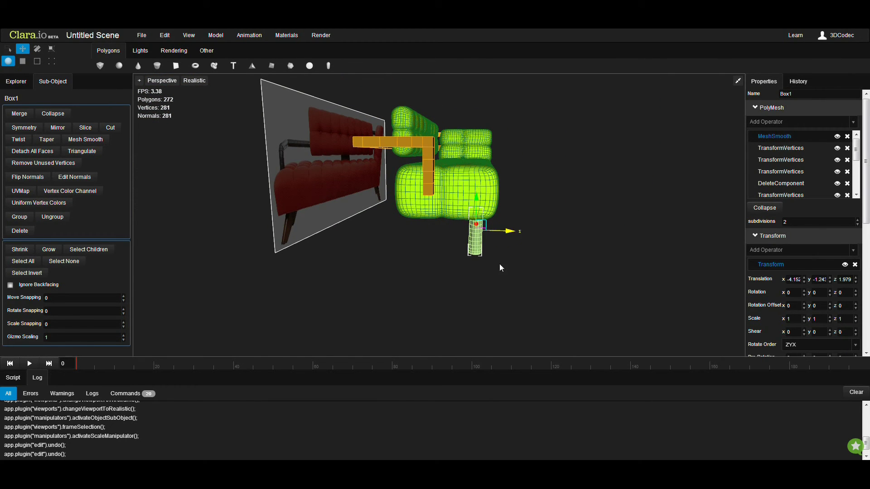
{"action": "mouse_move", "coordinate": [492, 264]}
{"action": "middle_mouse_down"}
{"action": "mouse_move", "coordinate": [431, 263]}
{"action": "mouse_move", "coordinate": [493, 250]}
{"action": "mouse_move", "coordinate": [492, 263]}
{"action": "middle_mouse_up"}
{"action": "left_click_drag", "start_coordinate": [498, 234], "coordinate": [497, 232]}
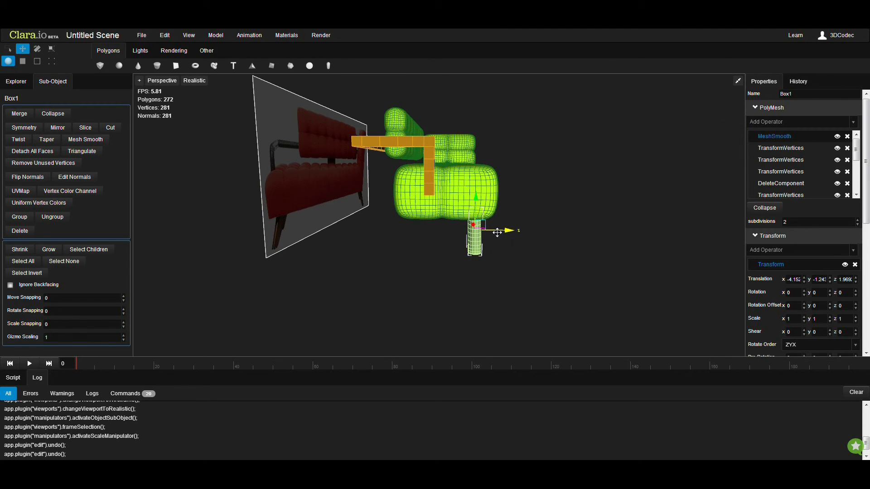
Clone the leg and move the copy back along Z to about 0.69, under the rear of the seat
{"action": "right_click", "coordinate": [475, 243]}
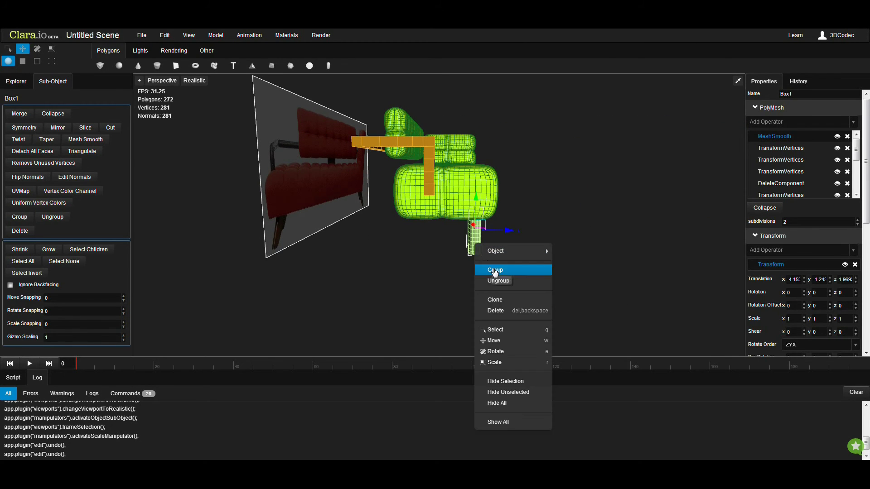
{"action": "left_click", "coordinate": [512, 300]}
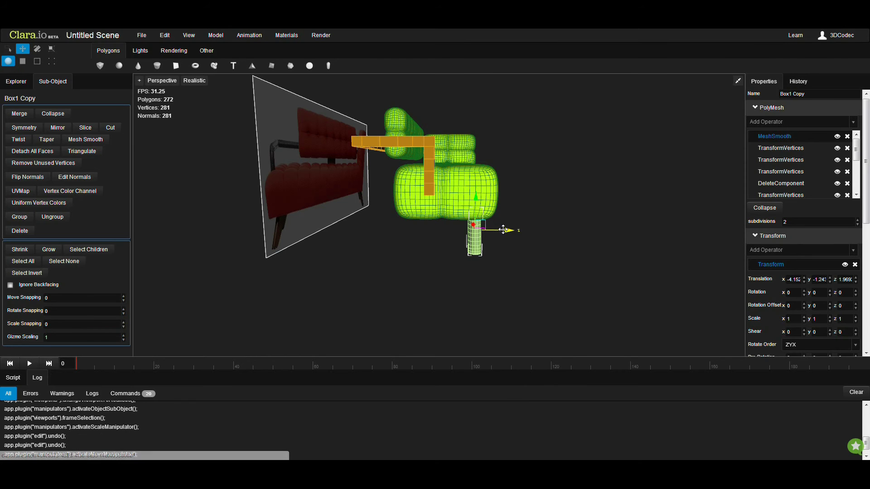
{"action": "left_click_drag", "start_coordinate": [496, 232], "coordinate": [438, 232]}
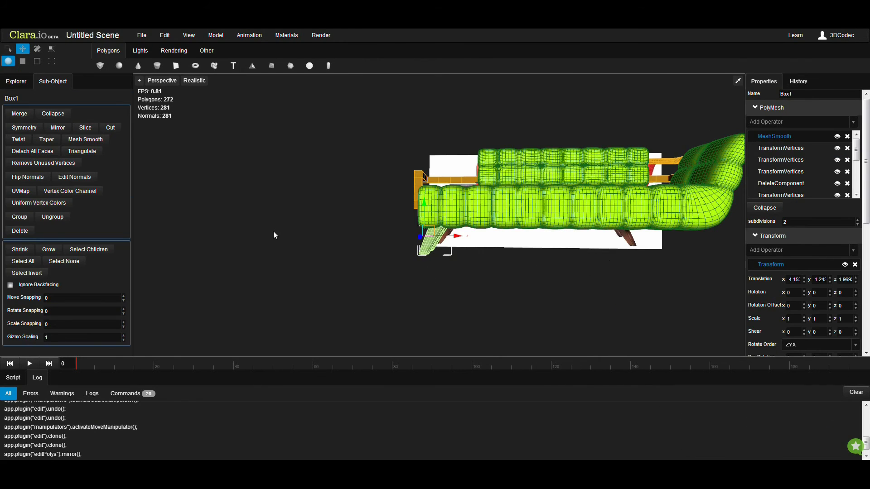
Select the front leg together with its rear copy and merge them into one mesh
{"action": "middle_click_drag", "start_coordinate": [421, 266], "coordinate": [458, 264]}
{"action": "left_click", "coordinate": [405, 244], "text": "shift"}
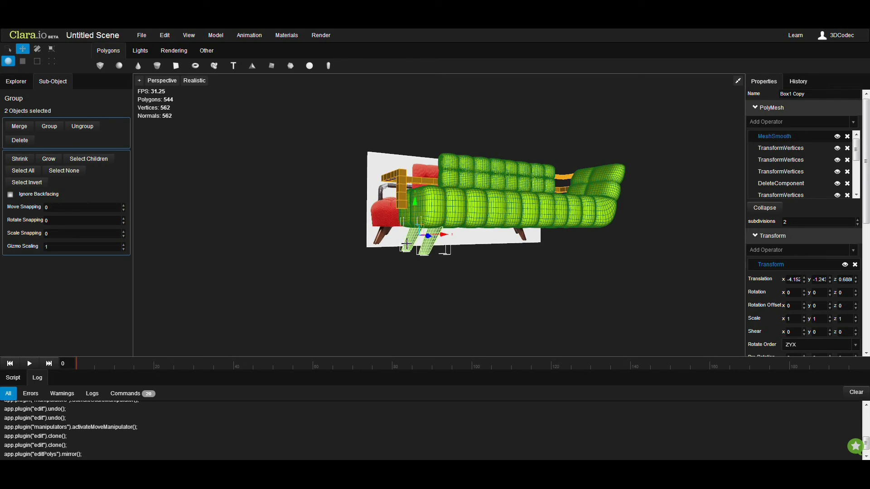
{"action": "right_click", "coordinate": [407, 245]}
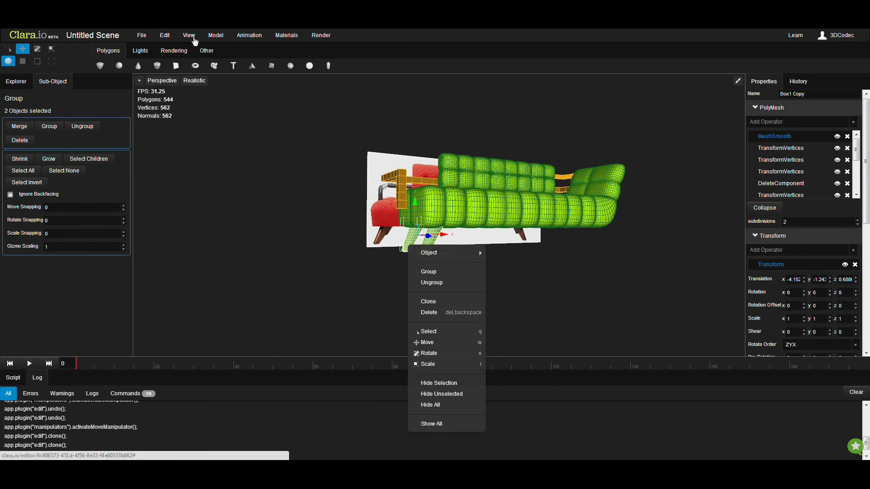
{"action": "mouse_move", "coordinate": [212, 38]}
{"action": "left_click", "coordinate": [227, 71]}
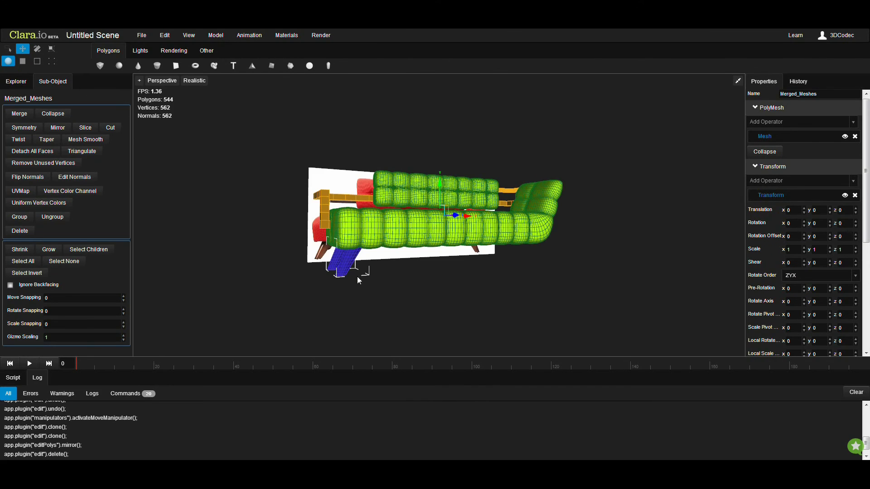
Mirror the merged legs across the X axis with the mirror center at about X -0.556, and show all four views
{"action": "middle_click_drag", "start_coordinate": [358, 282], "coordinate": [409, 289]}
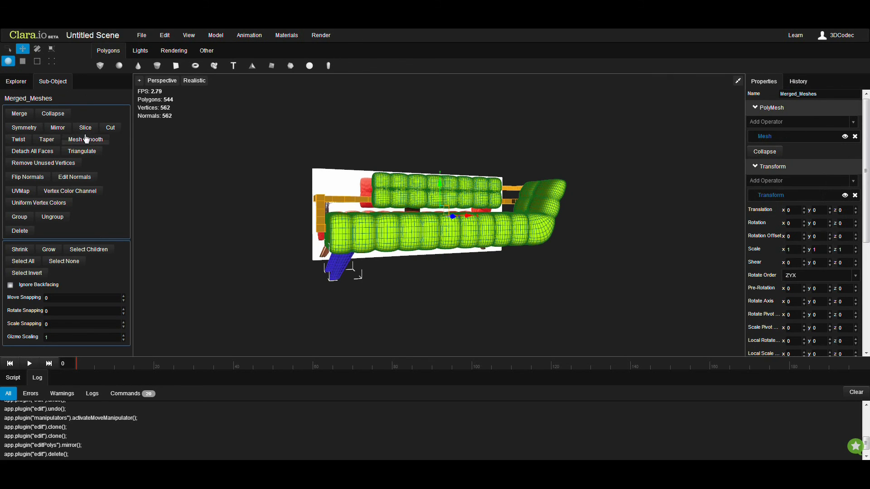
{"action": "left_click", "coordinate": [56, 129]}
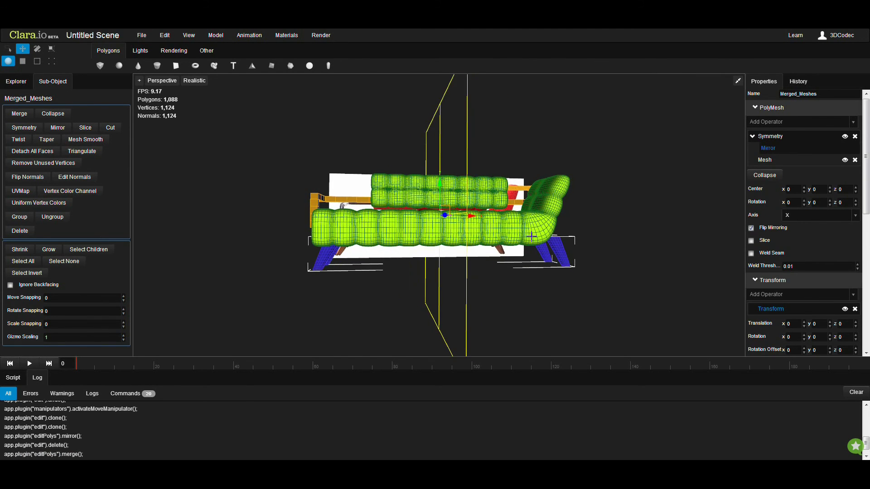
{"action": "left_click_drag", "start_coordinate": [471, 219], "coordinate": [451, 218]}
{"action": "middle_click_drag", "start_coordinate": [457, 271], "coordinate": [439, 257]}
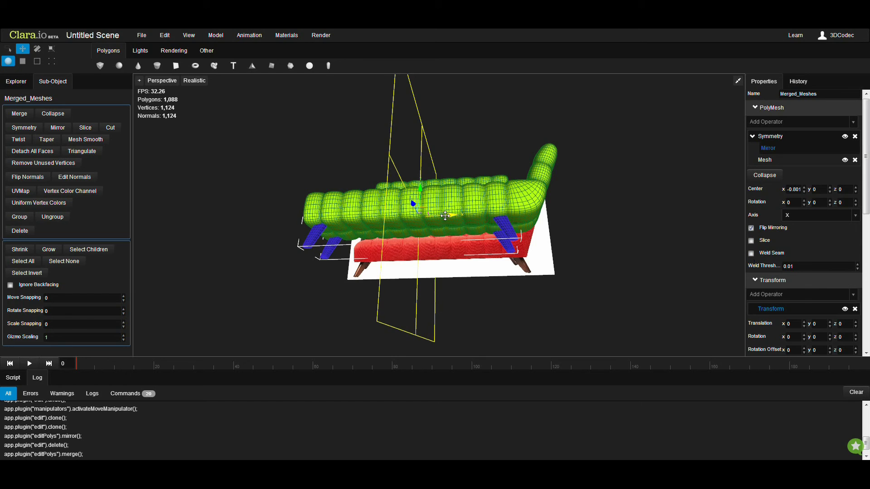
{"action": "mouse_move", "coordinate": [449, 216]}
{"action": "left_mouse_down"}
{"action": "mouse_move", "coordinate": [366, 223]}
{"action": "mouse_move", "coordinate": [453, 223]}
{"action": "left_mouse_up"}
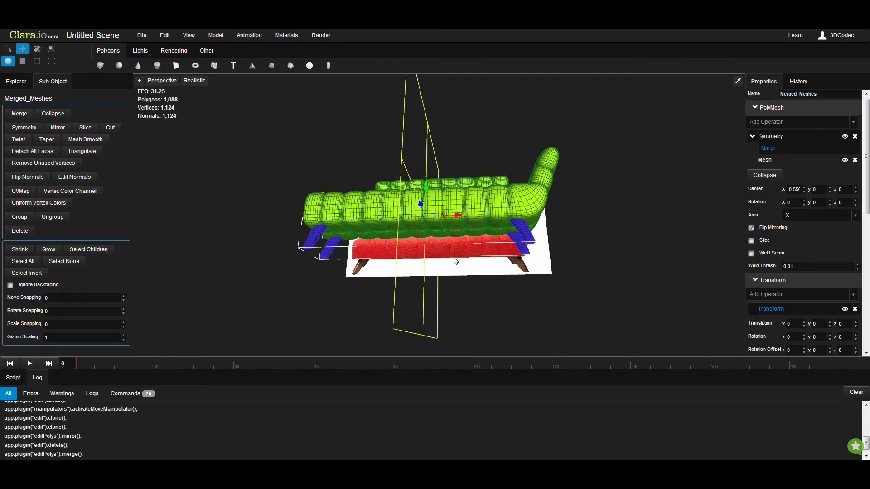
{"action": "left_click_drag", "start_coordinate": [456, 261], "coordinate": [457, 281]}
{"action": "left_click", "coordinate": [738, 81]}
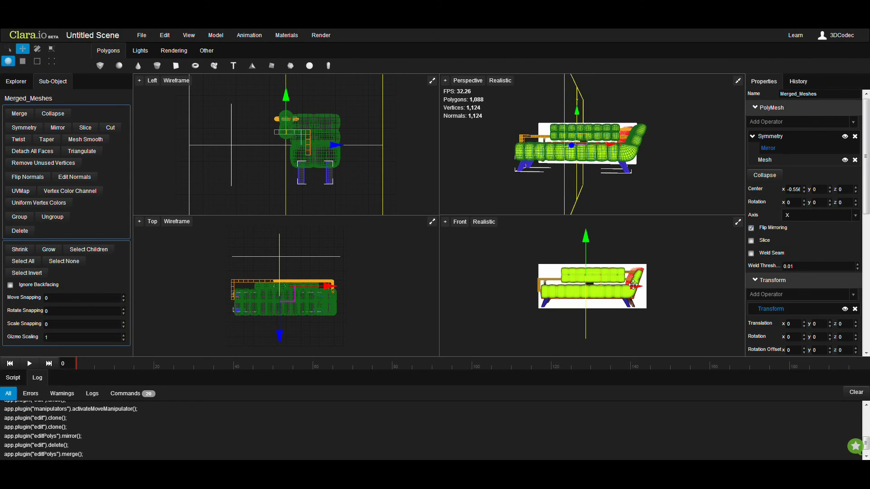
Move the legs' mirror center along X to about -0.36 to align the mirrored legs with the reference, and enlarge the perspective view
{"action": "scroll", "coordinate": [629, 316], "scroll_direction": "up", "scroll_amount": 3}
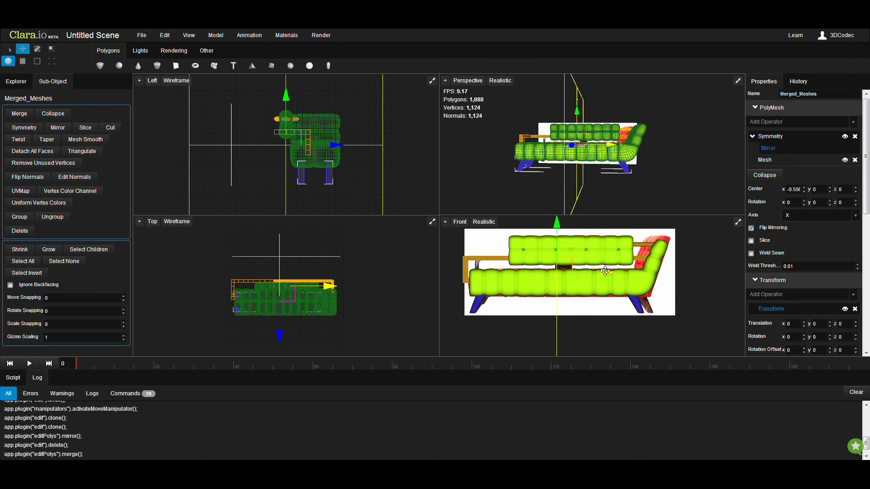
{"action": "left_click_drag", "start_coordinate": [605, 272], "coordinate": [610, 270]}
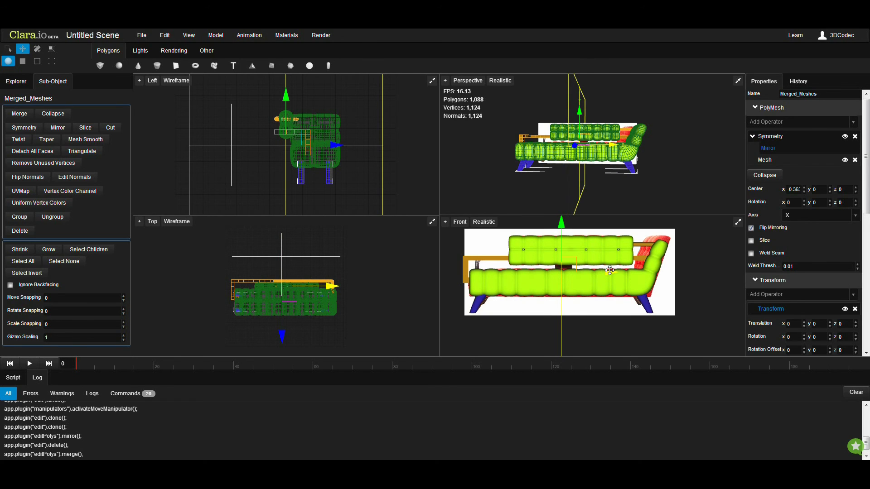
{"action": "middle_click_drag", "start_coordinate": [546, 301], "coordinate": [555, 295]}
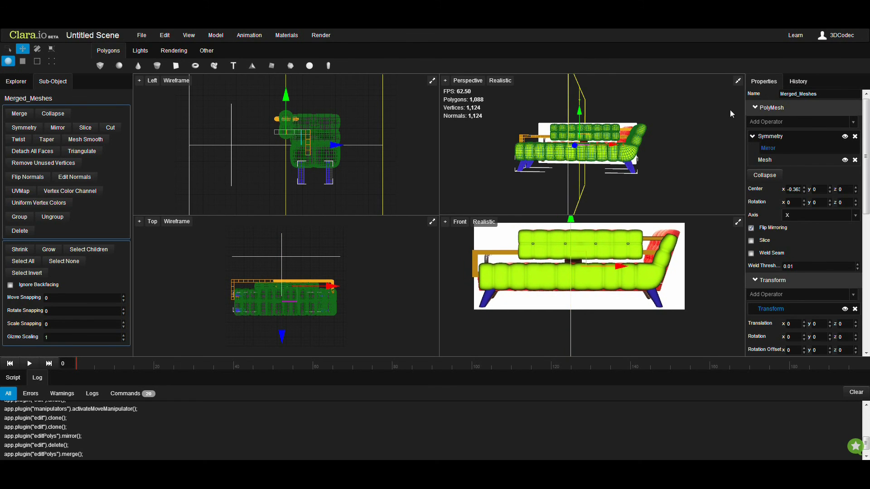
{"action": "left_click", "coordinate": [738, 81]}
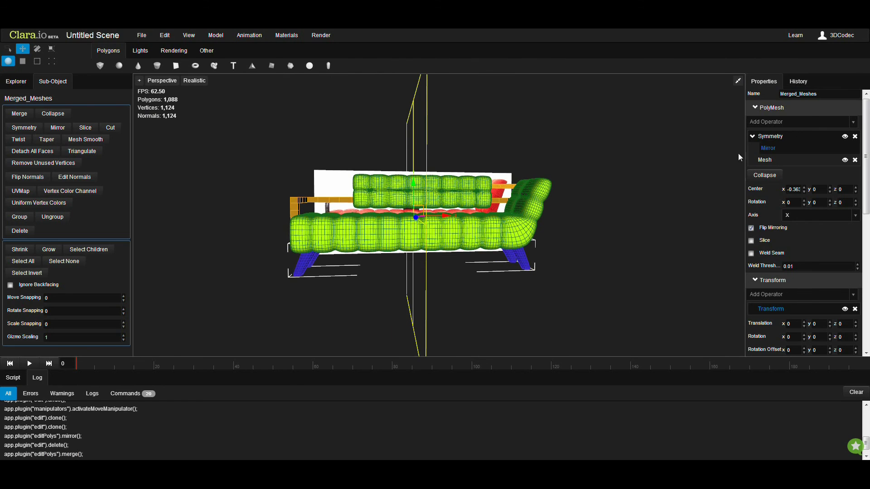
{"action": "left_click", "coordinate": [772, 138]}
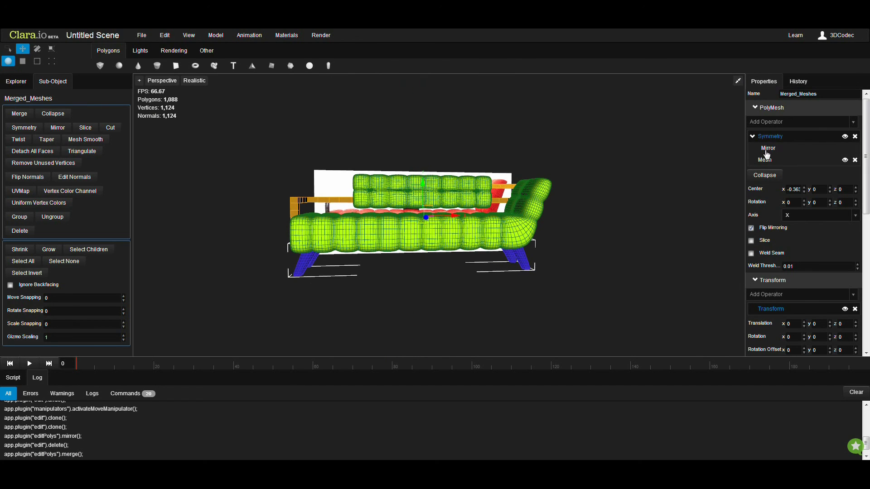
{"action": "right_click_drag", "start_coordinate": [495, 257], "coordinate": [515, 254]}
{"action": "left_click", "coordinate": [444, 292]}
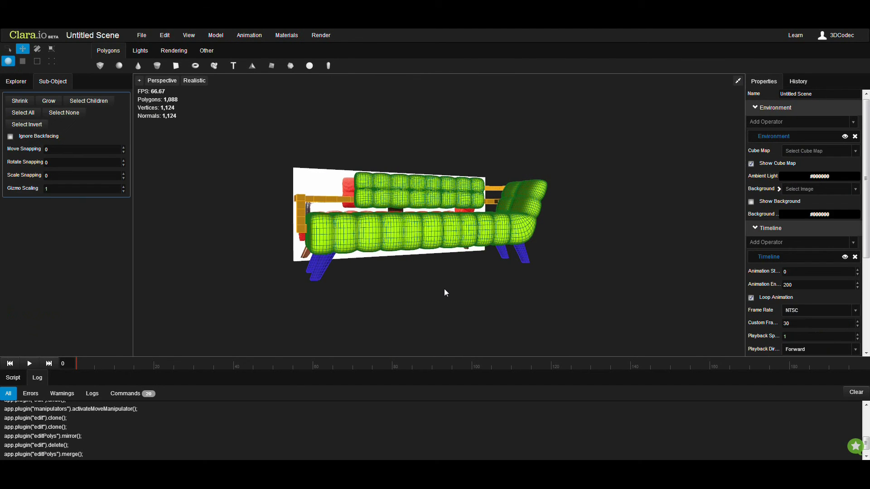
{"action": "mouse_move", "coordinate": [445, 292]}
{"action": "right_mouse_down"}
{"action": "mouse_move", "coordinate": [477, 262]}
{"action": "mouse_move", "coordinate": [364, 272]}
{"action": "mouse_move", "coordinate": [535, 270]}
{"action": "mouse_move", "coordinate": [492, 283]}
{"action": "mouse_move", "coordinate": [435, 277]}
{"action": "right_mouse_up"}
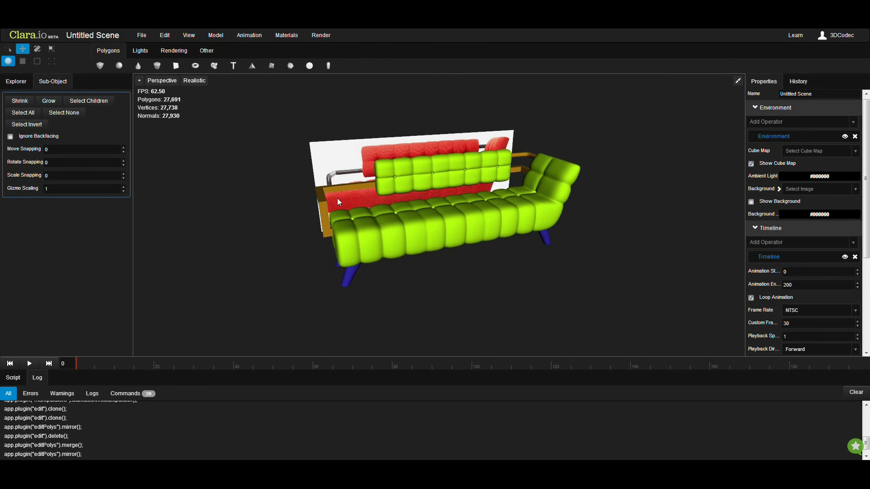
Select the armrest bar and add a MeshSmooth operator to it with 3 subdivisions
{"action": "left_click", "coordinate": [322, 199]}
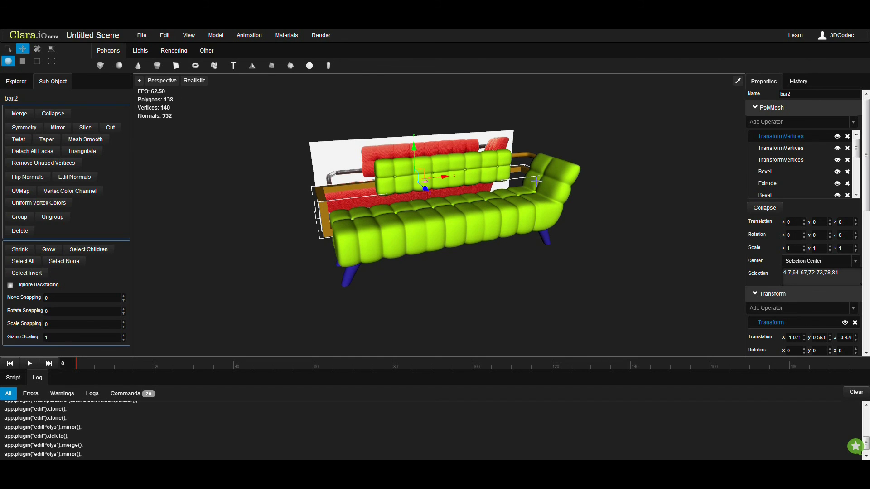
{"action": "left_click", "coordinate": [757, 123]}
{"action": "type", "text": "mes"}
{"action": "key", "text": "Down"}
{"action": "key", "text": "Return"}
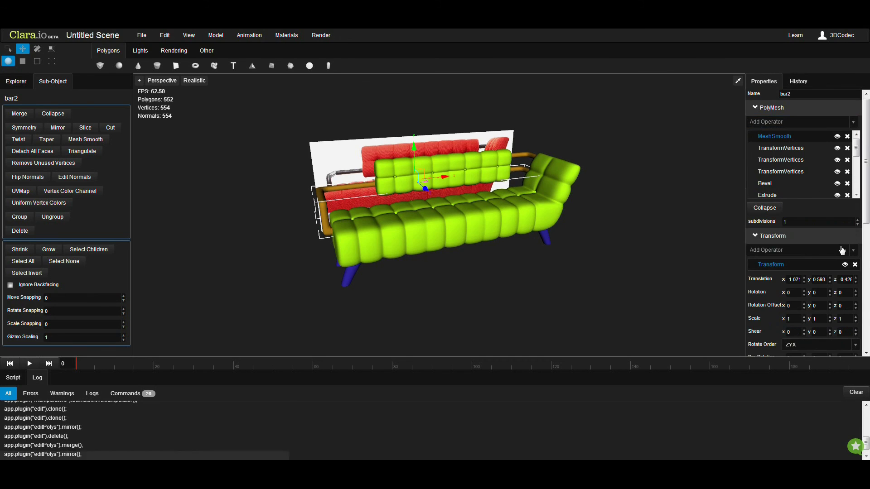
{"action": "double_click", "coordinate": [828, 223]}
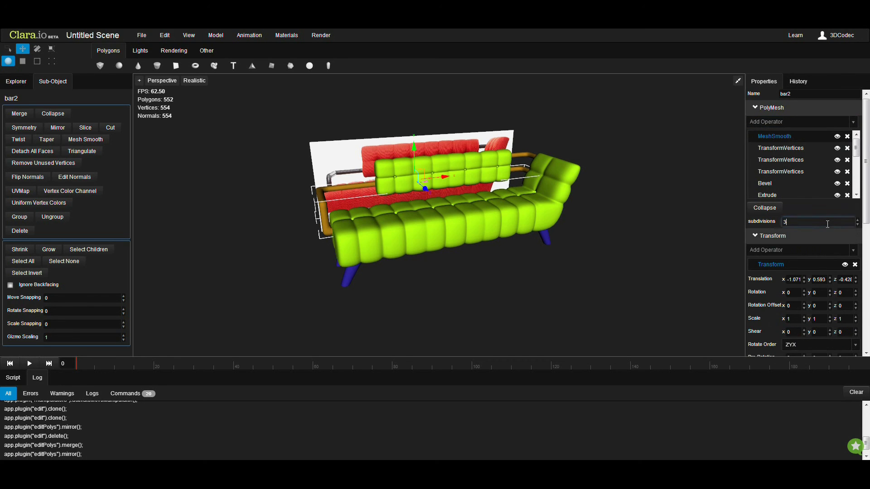
{"action": "key", "text": "Return"}
{"action": "middle_click_drag", "start_coordinate": [581, 252], "coordinate": [461, 276]}
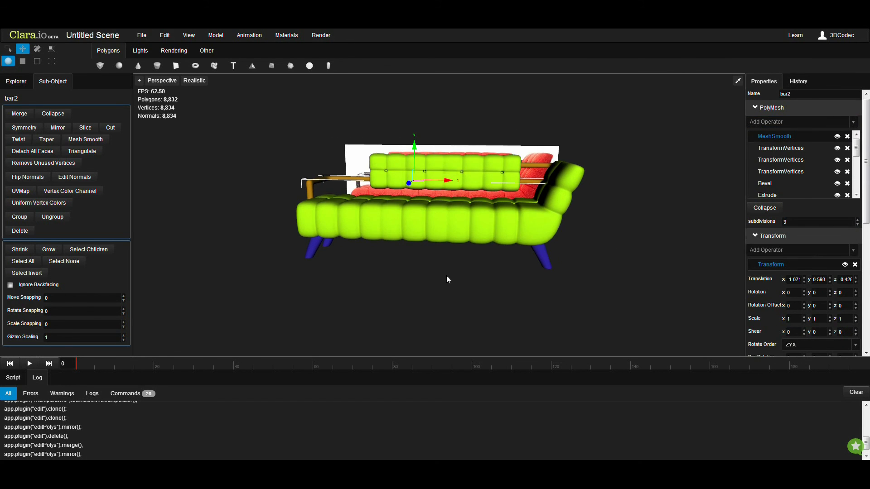
Deselect the bar and examine the whole sofa from several angles in the perspective view
{"action": "left_click", "coordinate": [451, 276]}
{"action": "right_click_drag", "start_coordinate": [451, 277], "coordinate": [485, 279]}
{"action": "scroll", "coordinate": [486, 278], "scroll_direction": "up", "scroll_amount": 3}
{"action": "middle_click_drag", "start_coordinate": [485, 235], "coordinate": [499, 263]}
{"action": "scroll", "coordinate": [490, 266], "scroll_direction": "down", "scroll_amount": 5}
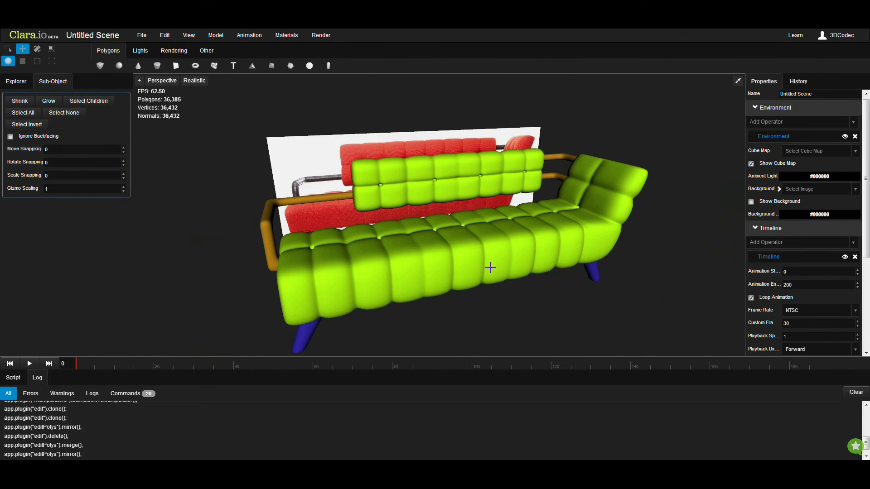
{"action": "right_click_drag", "start_coordinate": [491, 267], "coordinate": [458, 318]}
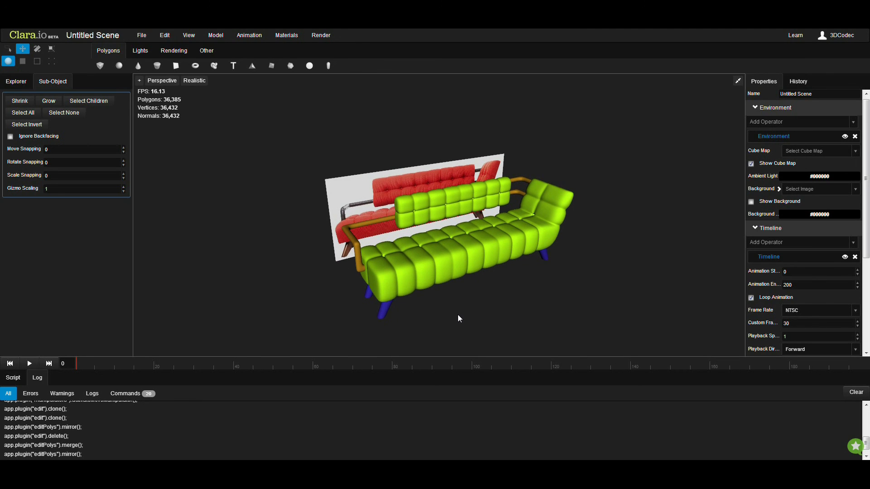